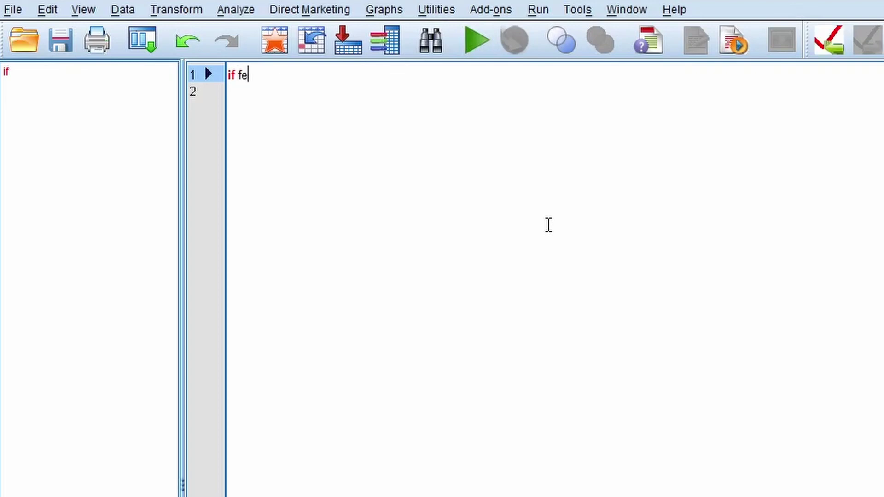
- Write the first syntax line: if female='female' gender_coding=1
text('//)
key(BackSpace)
key(BackSpace)
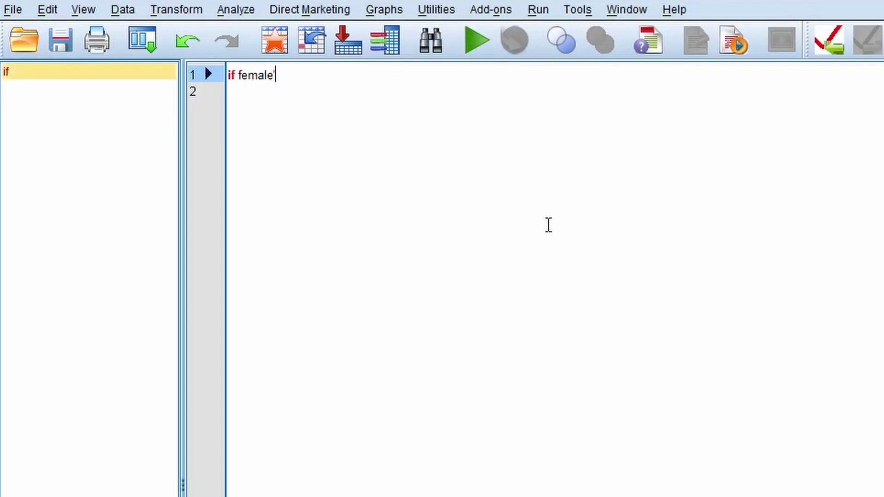
text(=)
key(Left)
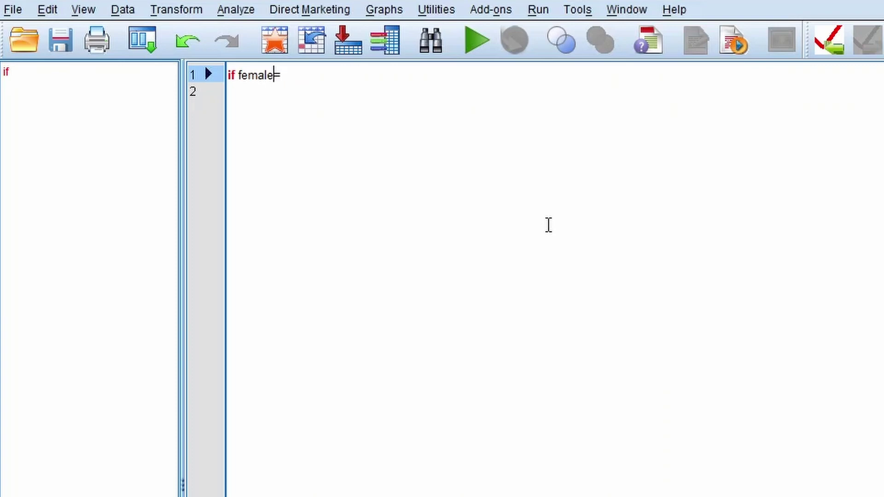
text('female' gender)
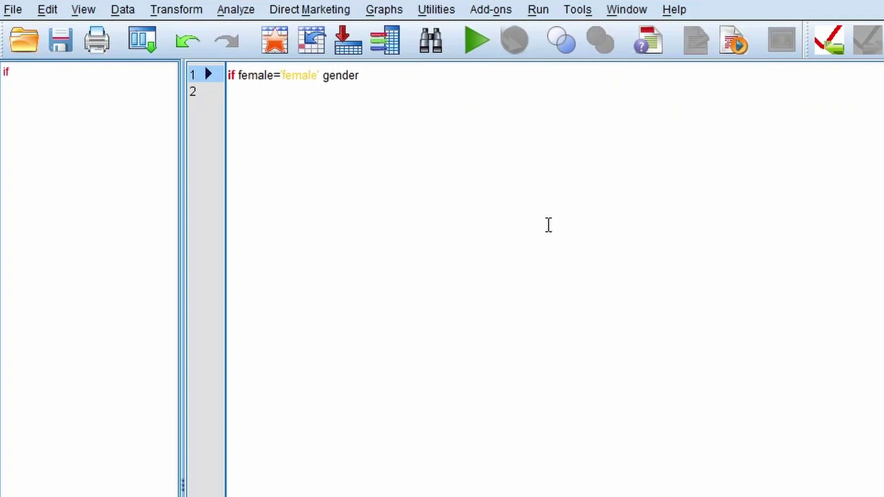
text(_coding=1.)
key(Return)
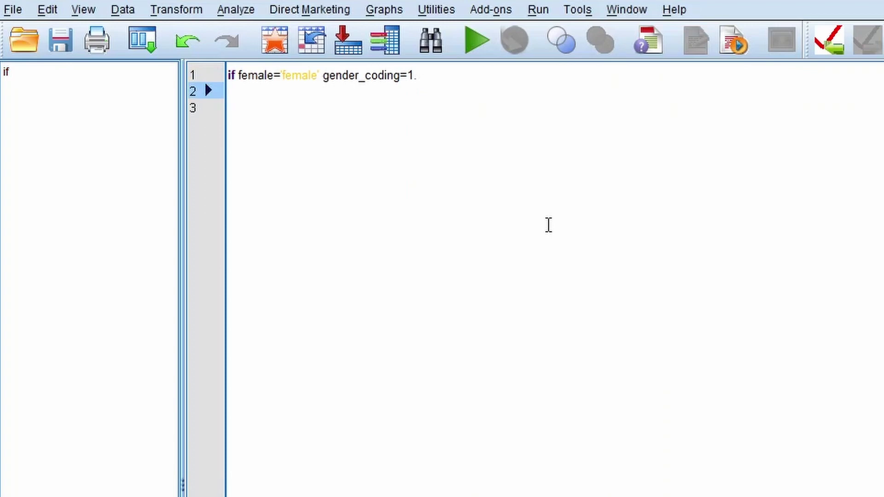
- Add if female='male' gender_coding=0. and execute., then select all three lines
text(if fema)
key(BackSpace)
text(mal)
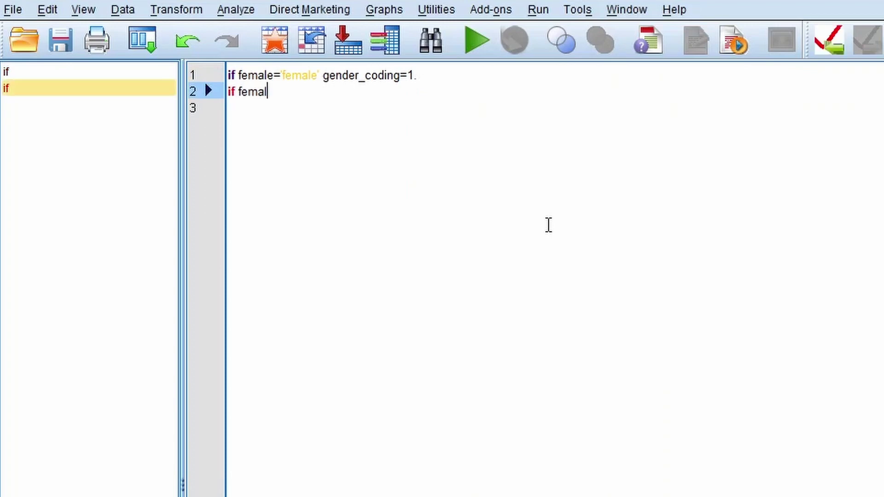
text(e=)
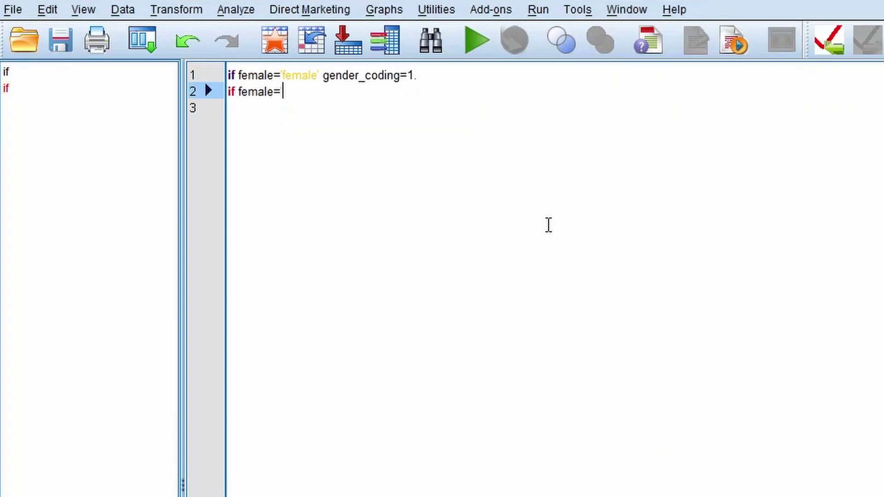
text('male' gender_coding)
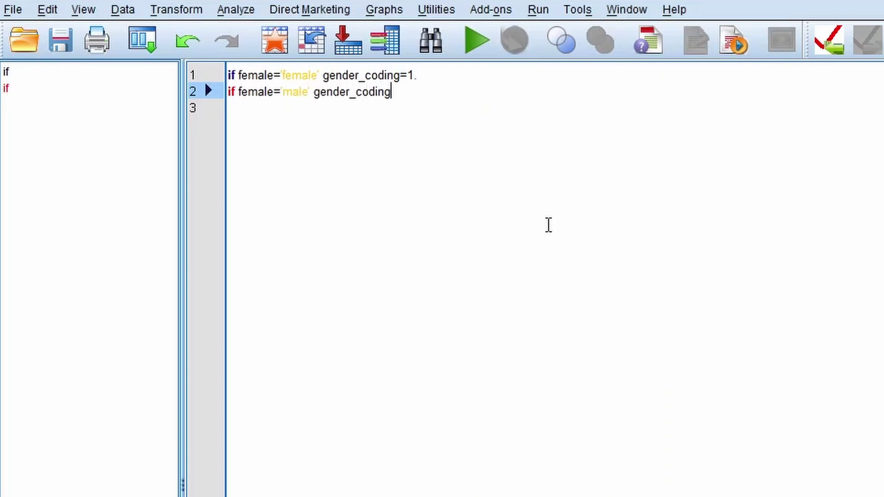
text(=0.)
key(Return)
text(execute.)
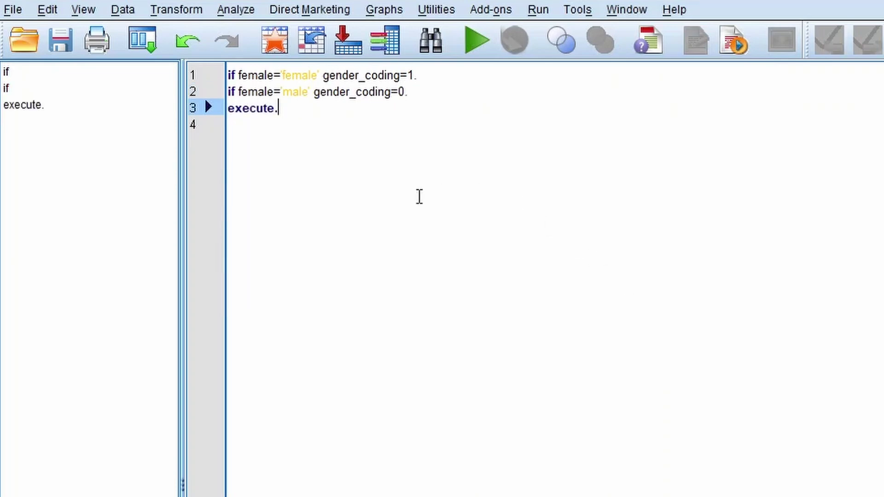
key(ctrl+a)
click(399, 144)
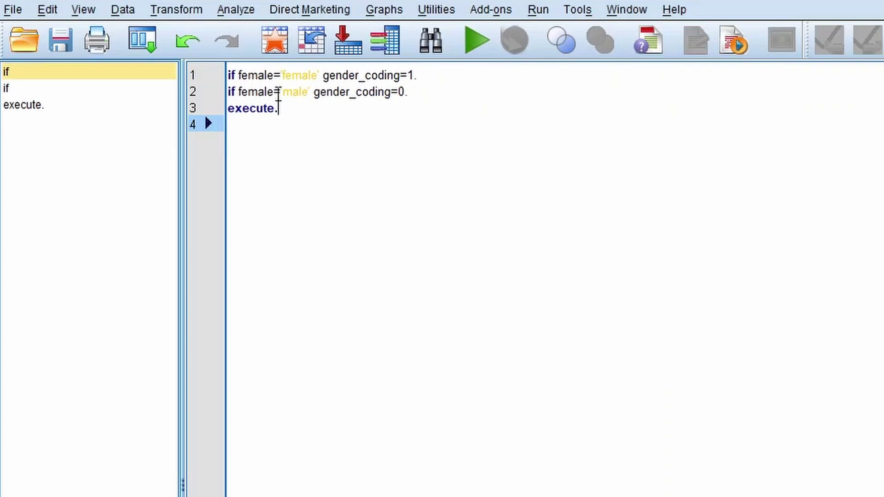
key(ctrl+a)
- Run the recoding and confirm gender_coding shows 1.00 for female rows and .00 for male rows
click(478, 42)
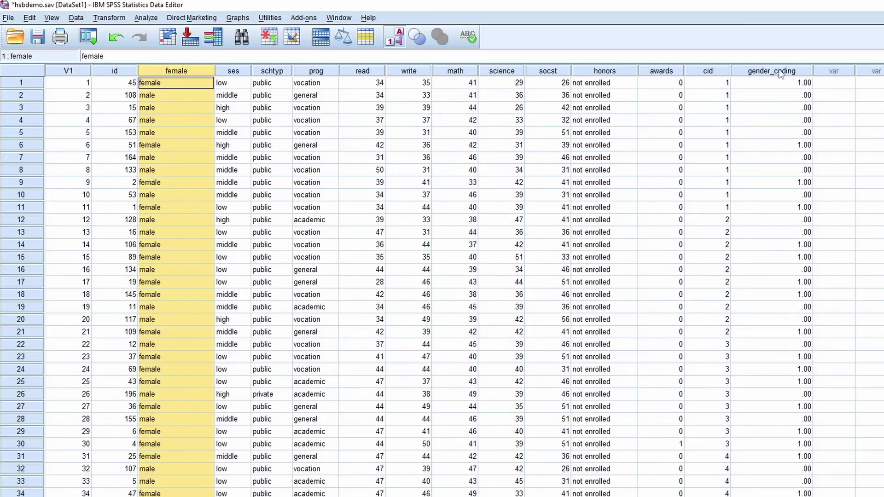
click(780, 71)
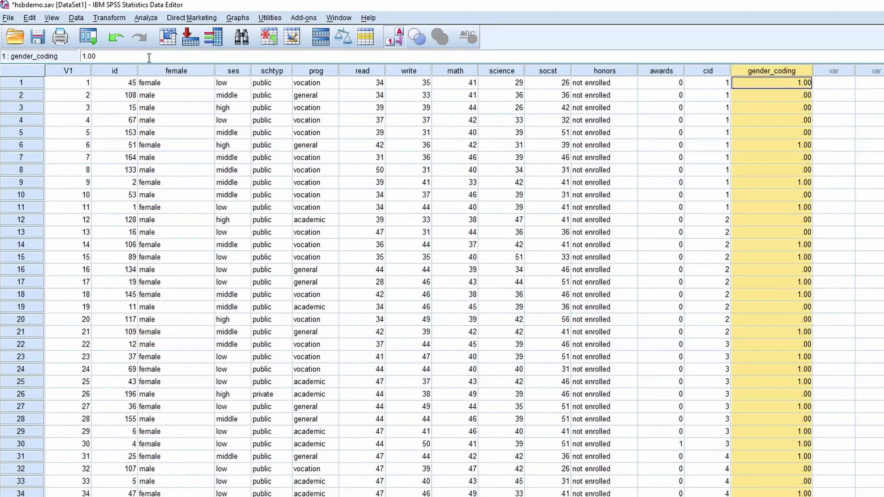
click(151, 85)
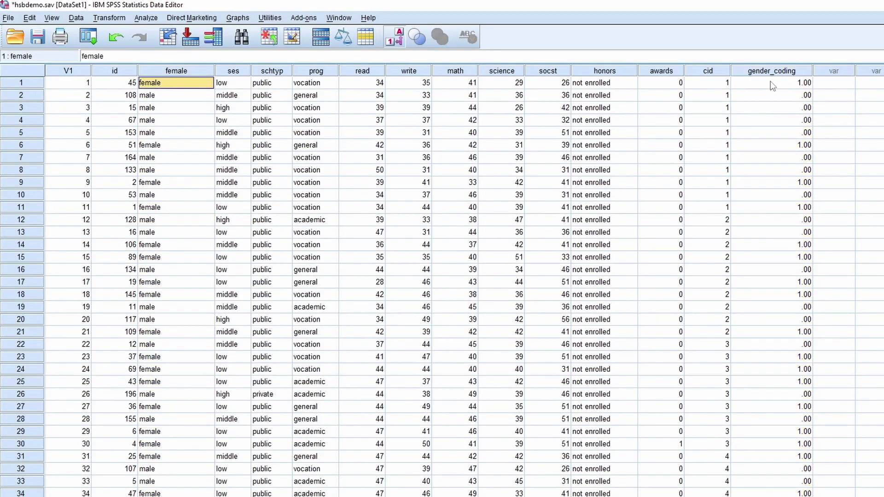
click(773, 85)
click(140, 98)
click(800, 96)
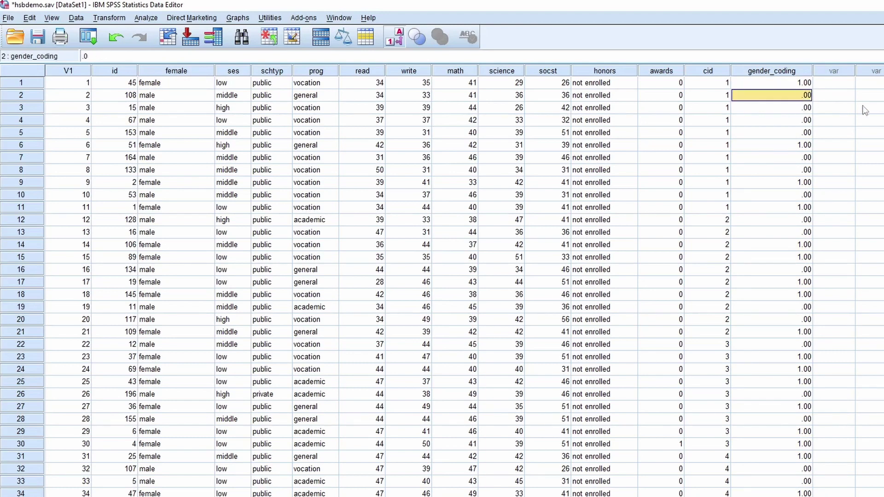
click(788, 71)
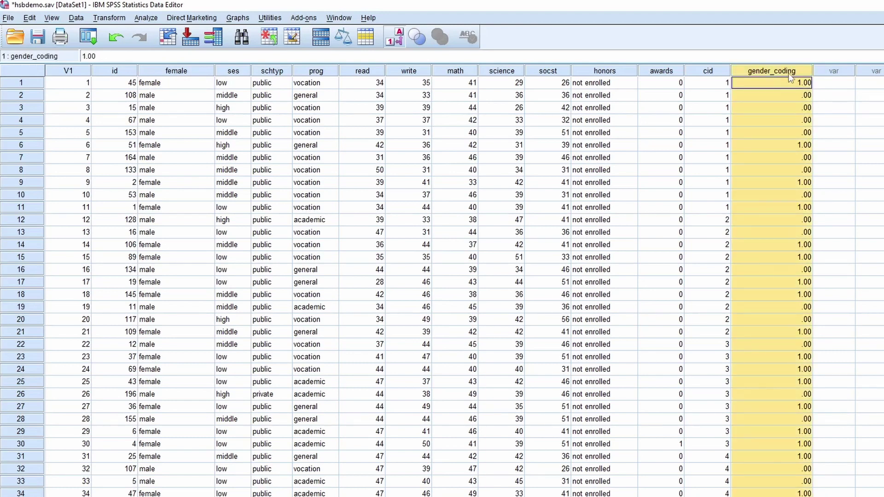
click(186, 71)
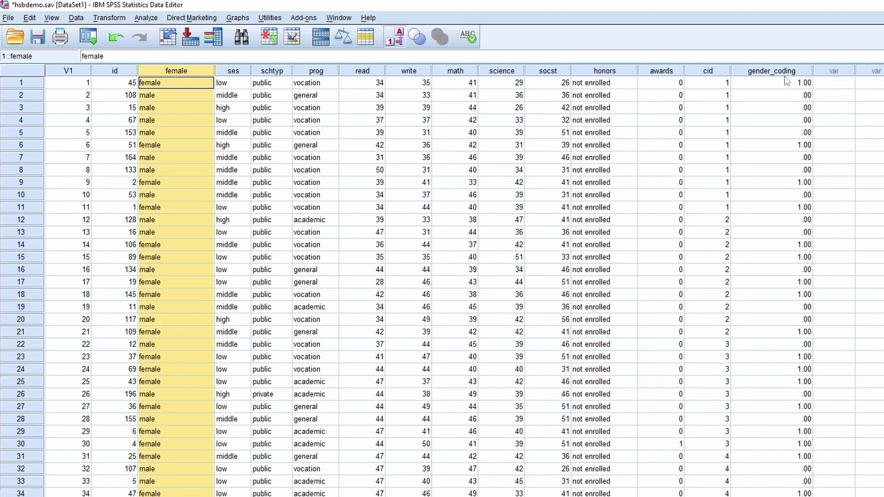
- Open PROCESS v3.3 and assign gender_coding as X and socst as moderator W
click(145, 18)
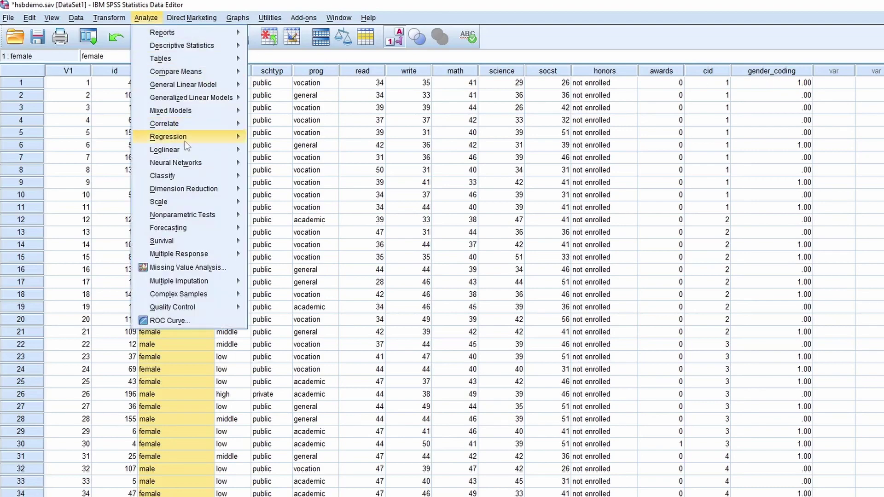
mouse_move(202, 141)
click(286, 196)
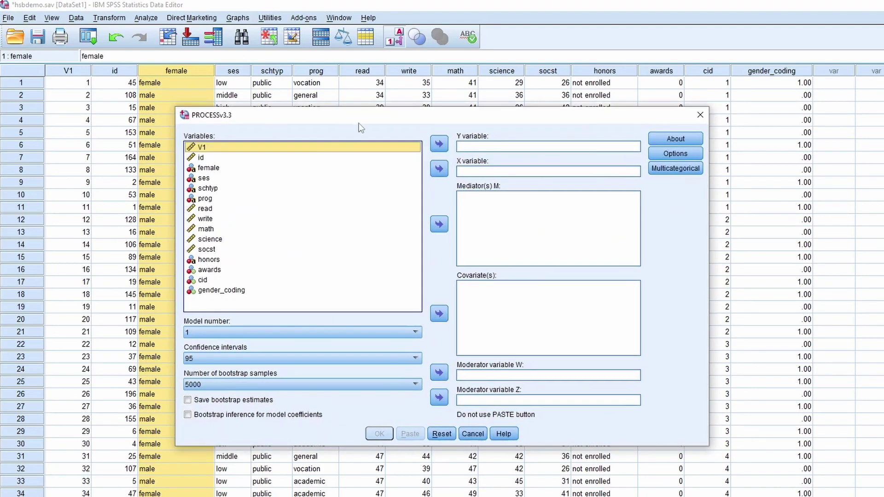
drag(568, 151, 567, 222)
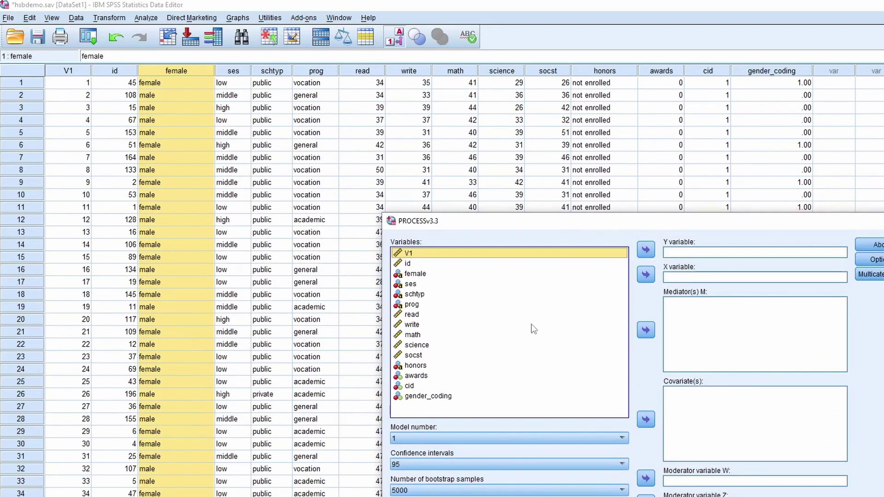
click(435, 396)
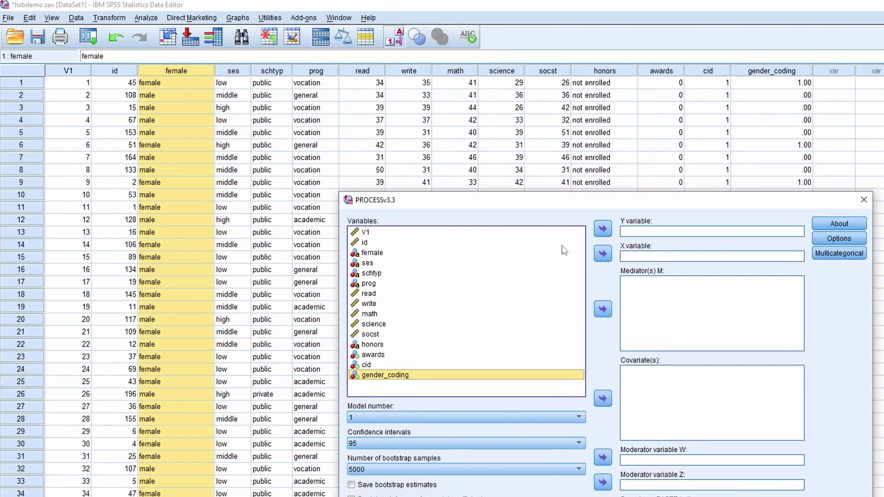
click(603, 254)
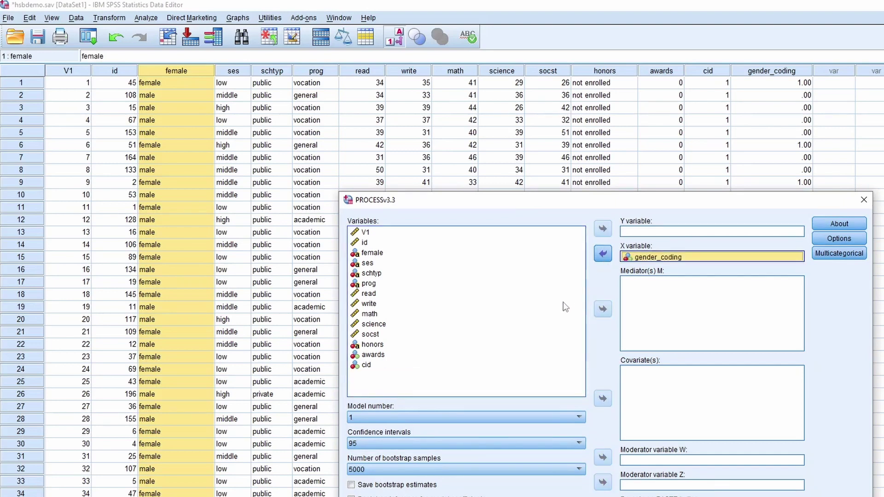
click(391, 295)
click(386, 334)
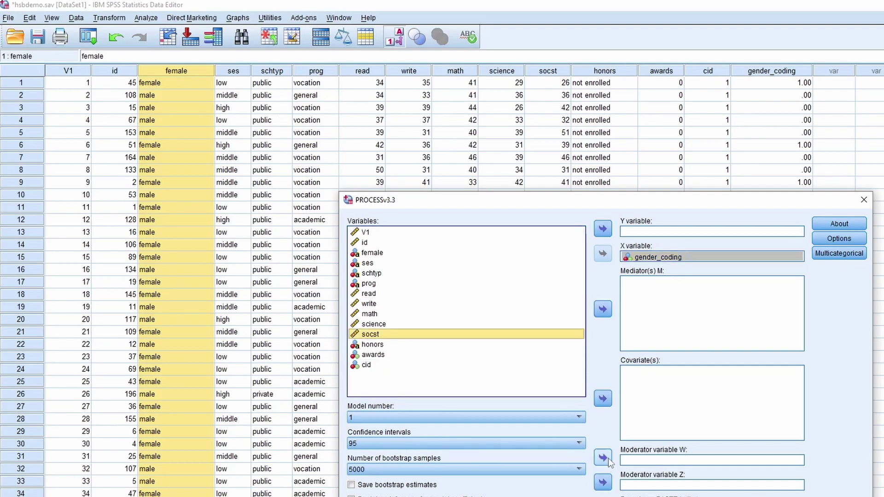
click(603, 457)
- Set bootstrap samples to 1000 and make write the Y variable
click(531, 468)
click(487, 489)
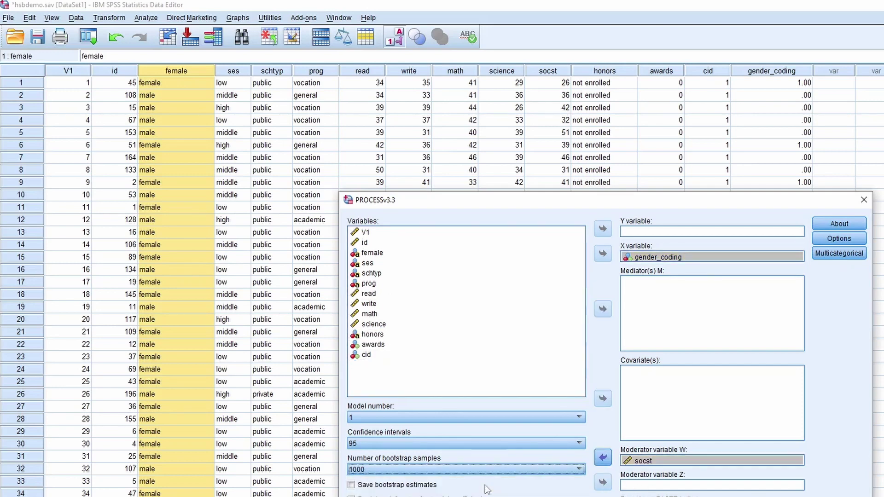
click(378, 304)
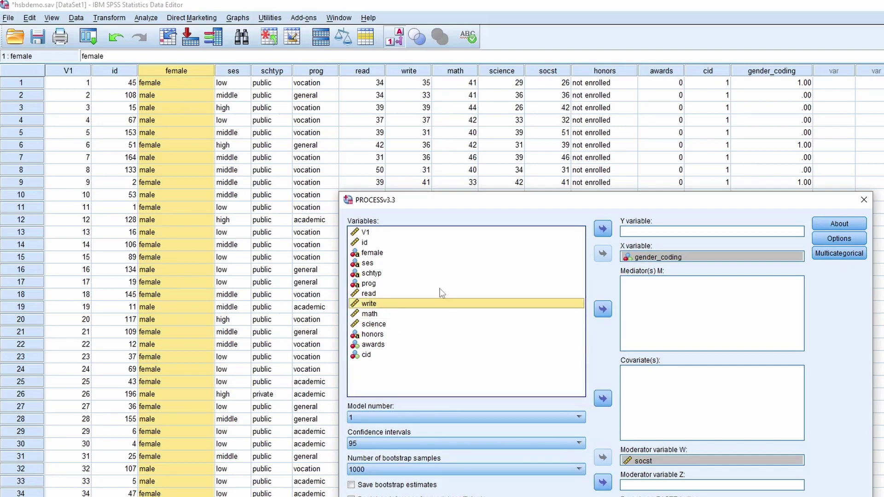
click(602, 229)
click(818, 254)
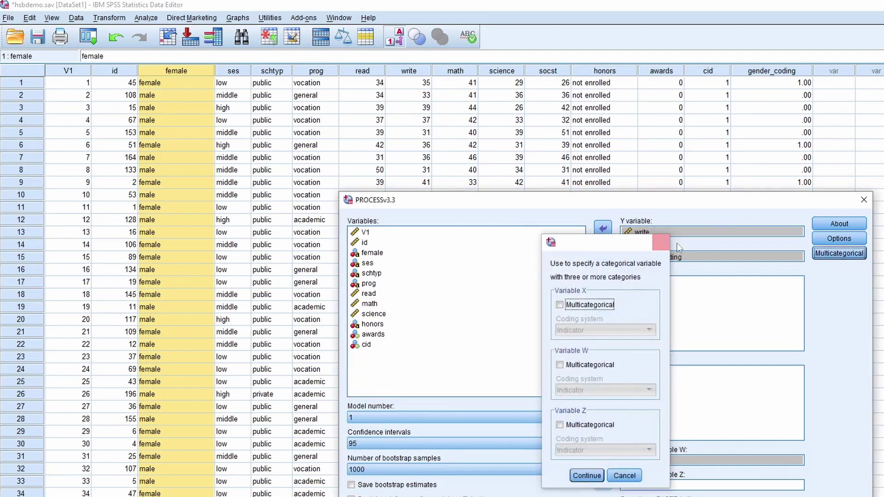
click(663, 242)
- Enable Johnson-Neyman output and run the model 1 moderation
click(838, 238)
click(643, 424)
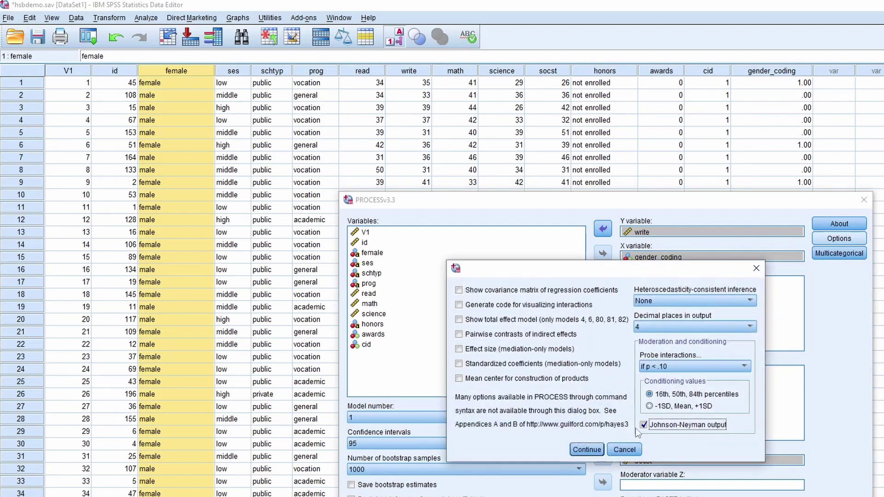
click(587, 450)
drag(667, 200, 575, 137)
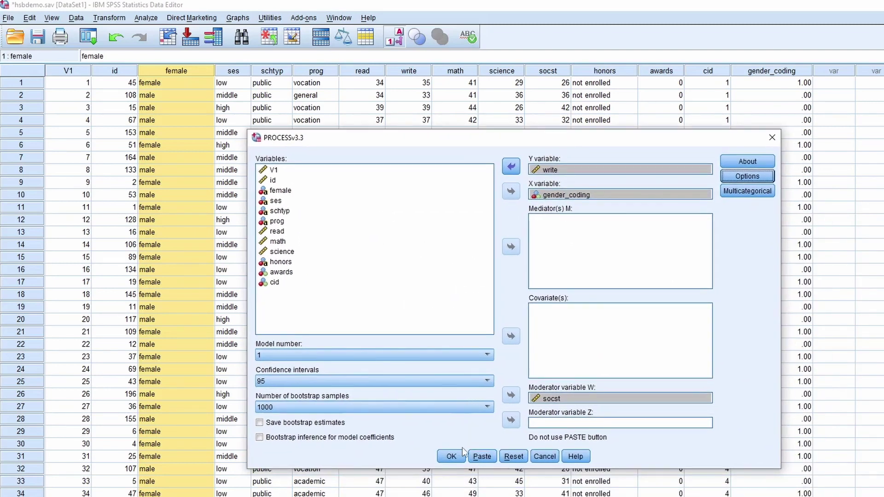
click(451, 456)
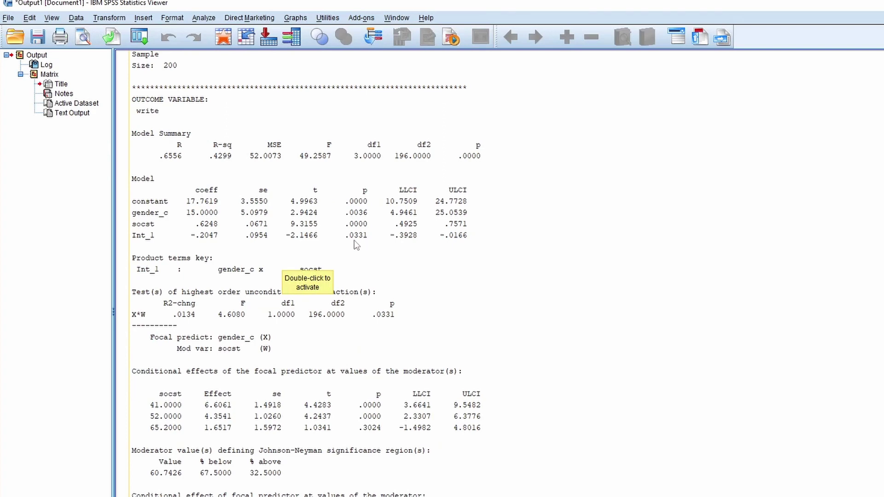
- Scroll the output to review the write model summary, Int_1 = −.2047 and J-N boundary 60.7426
scroll(354, 251, down, 6)
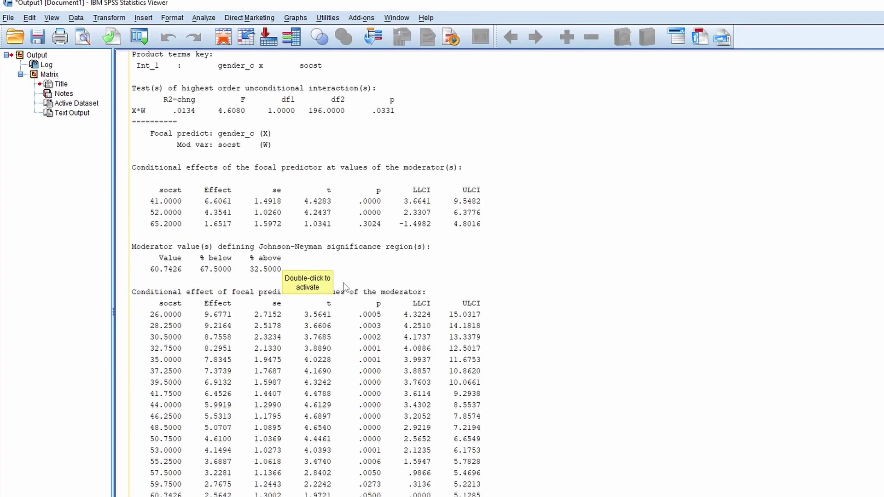
scroll(345, 286, up, 3)
scroll(345, 286, up, 3)
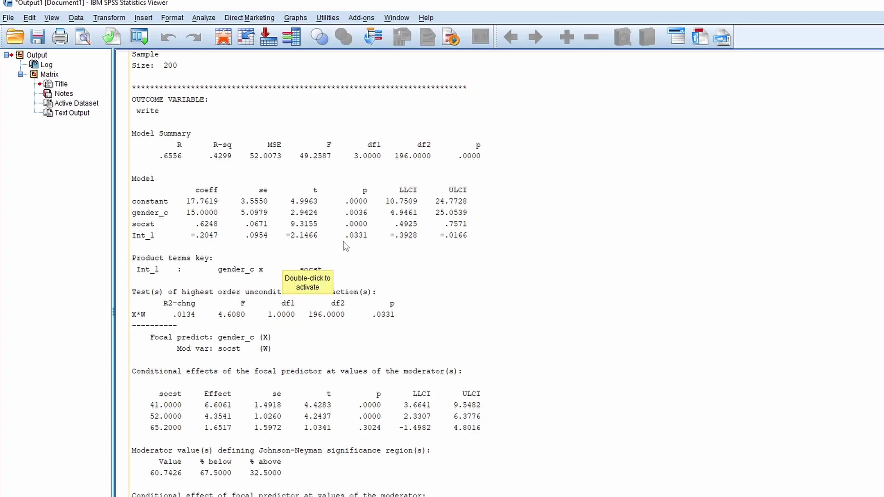
scroll(343, 280, down, 7)
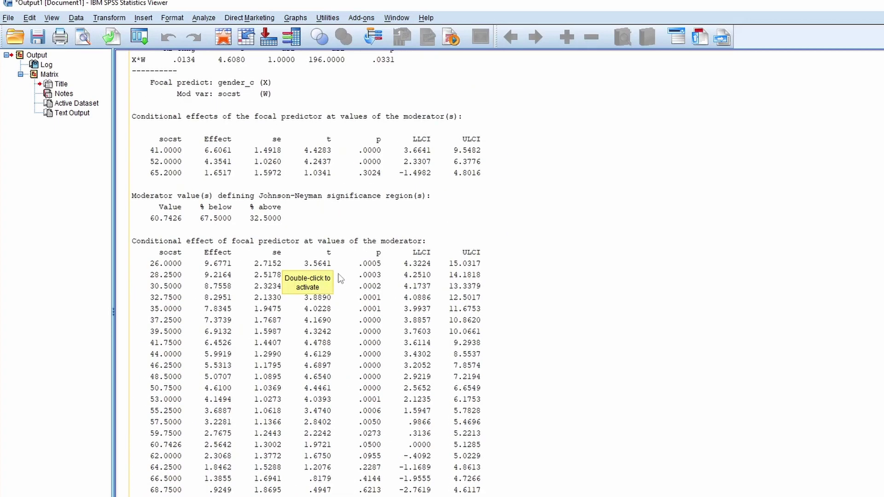
scroll(346, 316, down, 3)
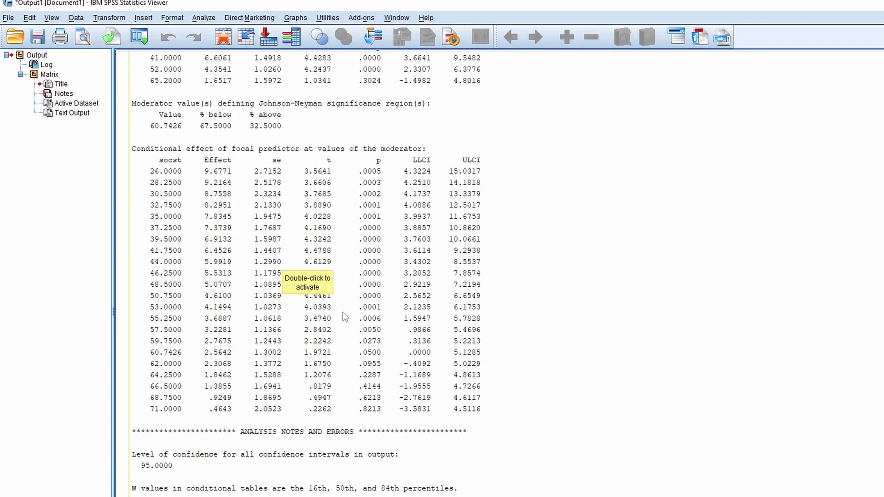
scroll(345, 317, up, 3)
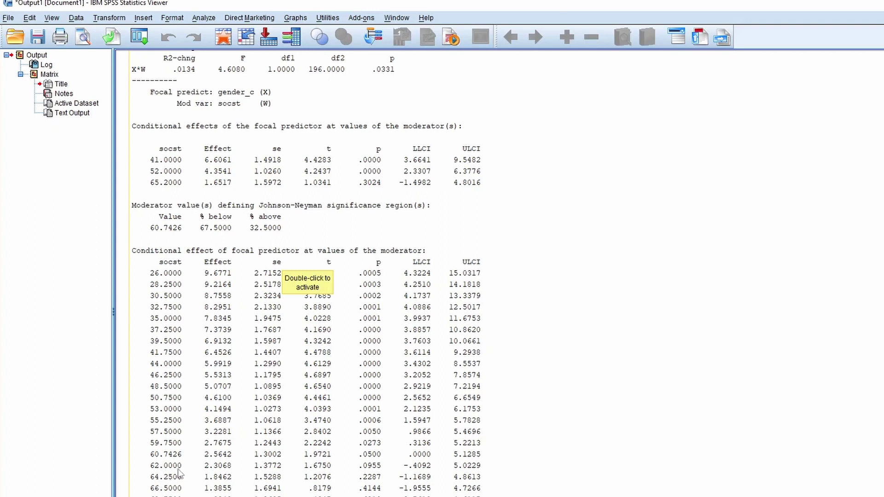
scroll(273, 409, up, 6)
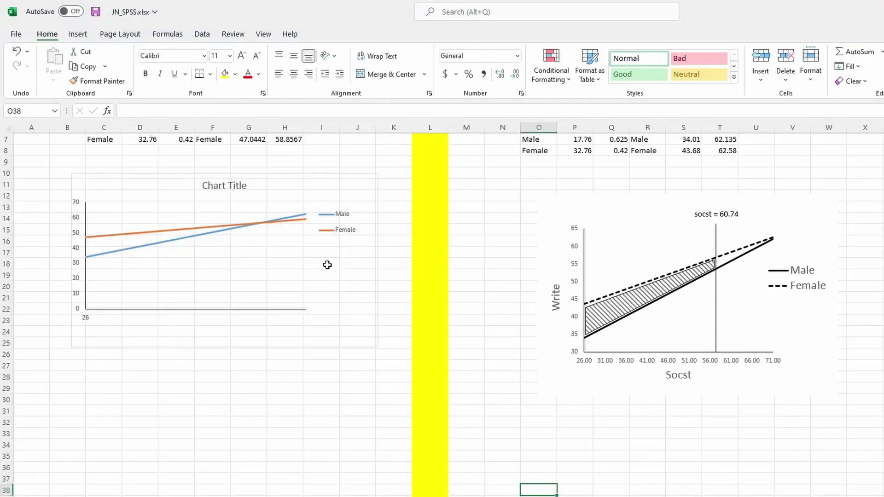
- Clear the old table in C4:H8 and delete the empty chart in JN_SPSS.xlsx
click(321, 263)
scroll(157, 194, up, 2)
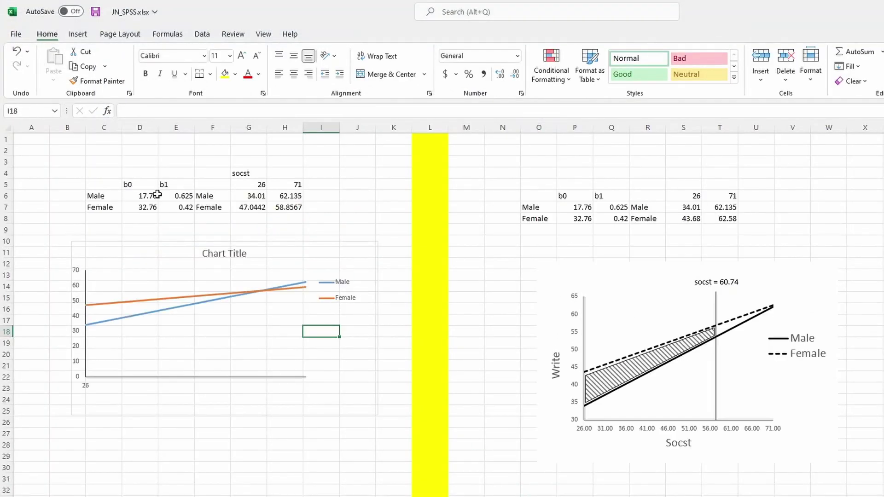
drag(101, 173, 302, 214)
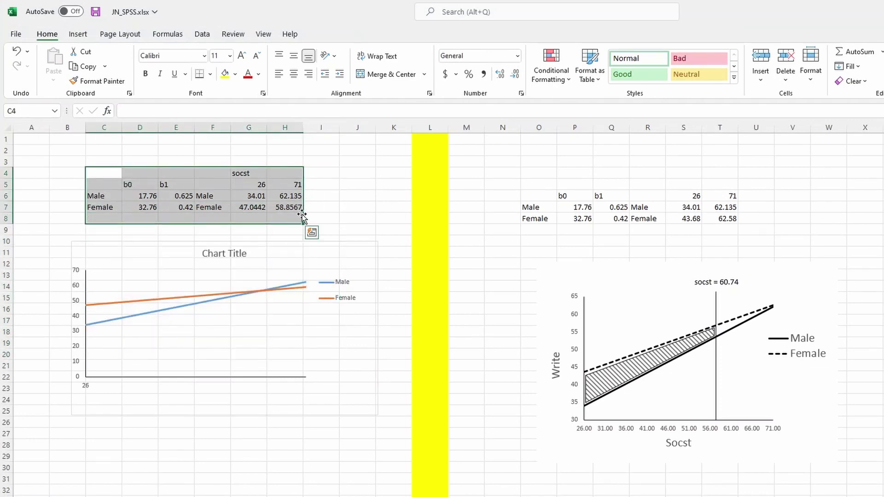
key(Delete)
click(275, 247)
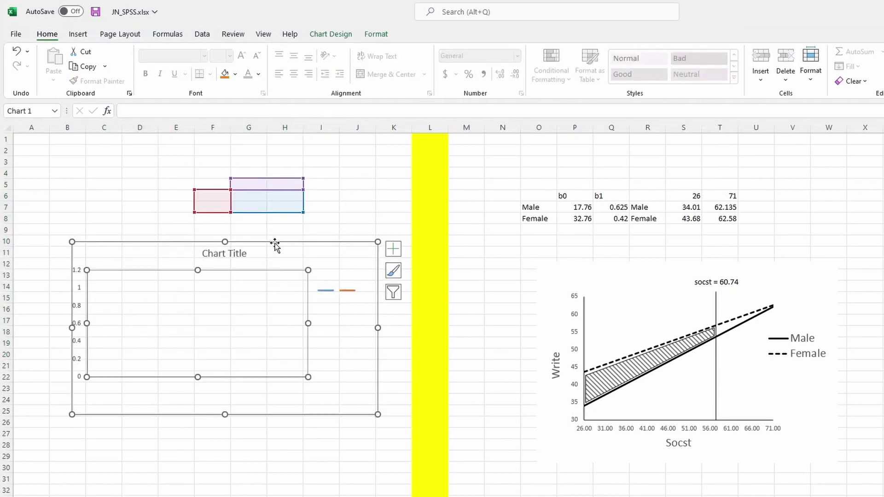
key(Delete)
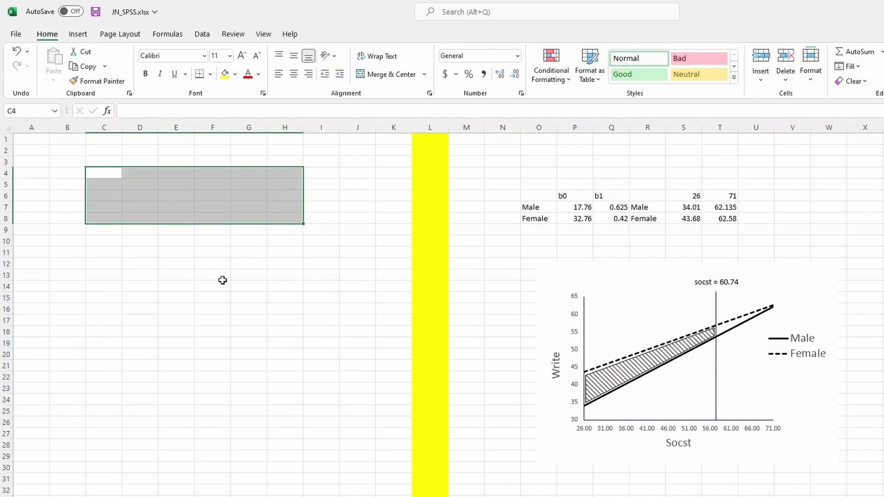
click(118, 275)
- Type Male and Female in C7:C8 and headers b0 and b1 in D6:E6
click(118, 227)
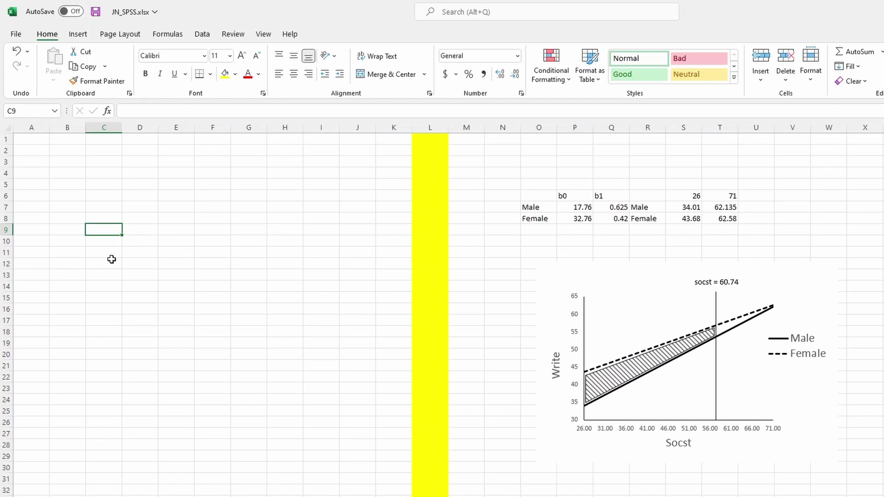
click(105, 205)
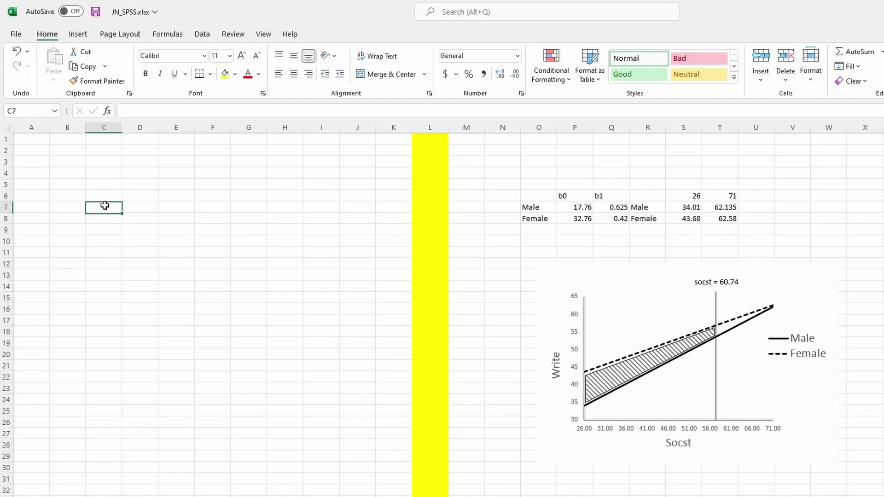
text(Male)
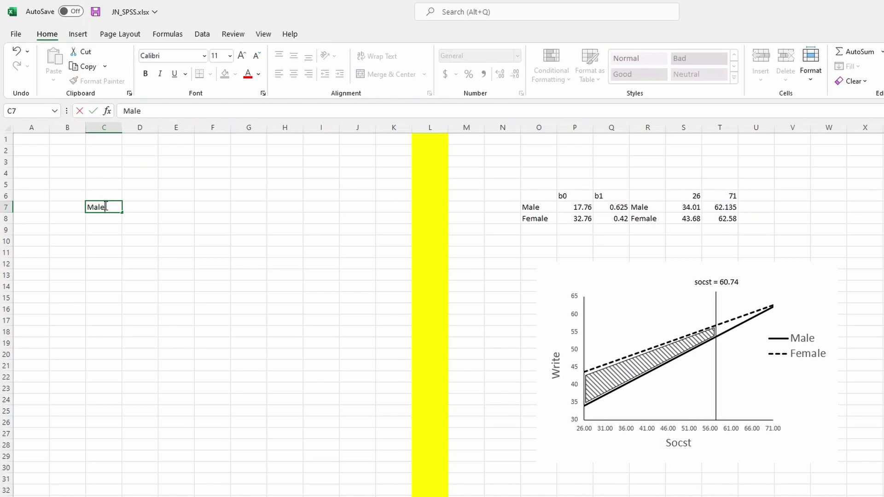
key(Return)
text(Female)
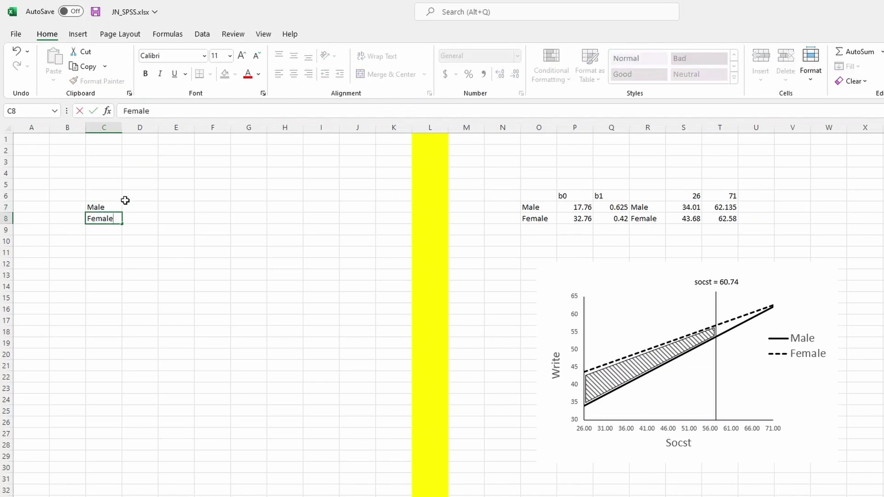
click(141, 198)
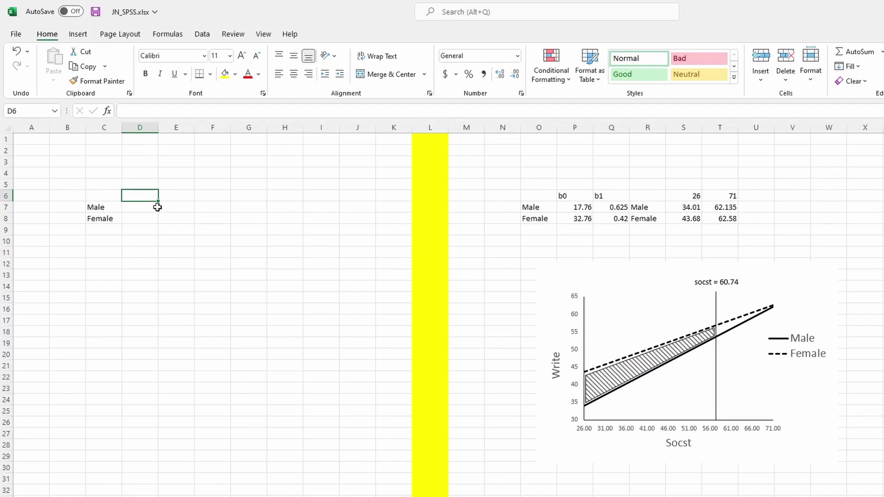
text(b0)
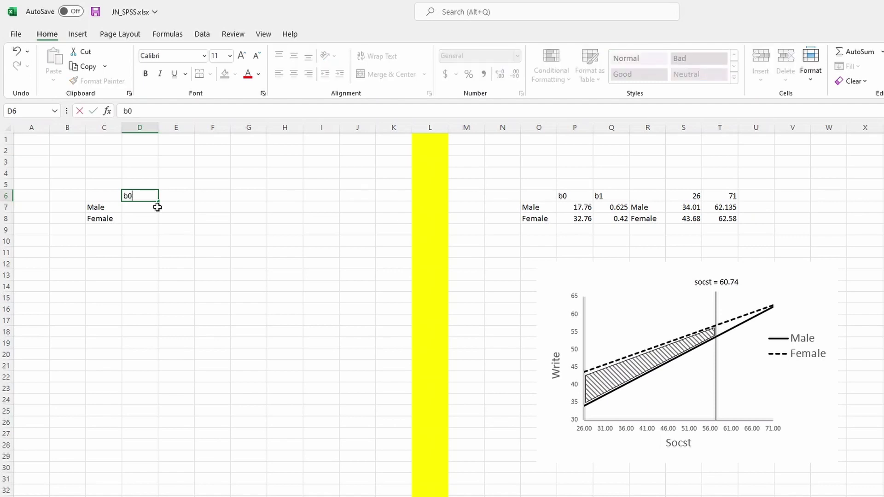
key(Tab)
text(b1)
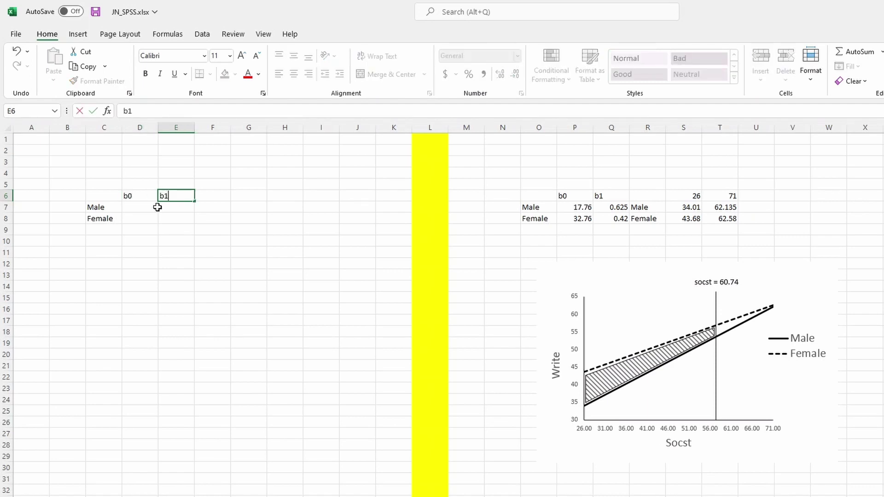
click(158, 207)
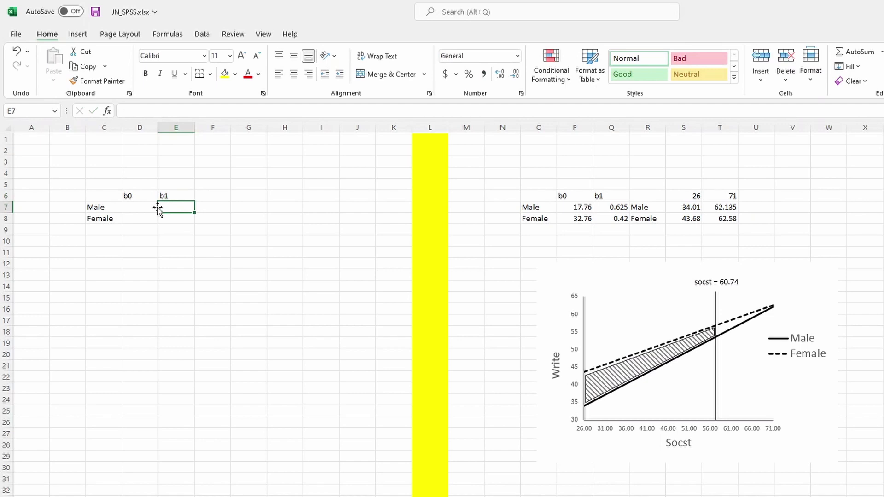
click(142, 207)
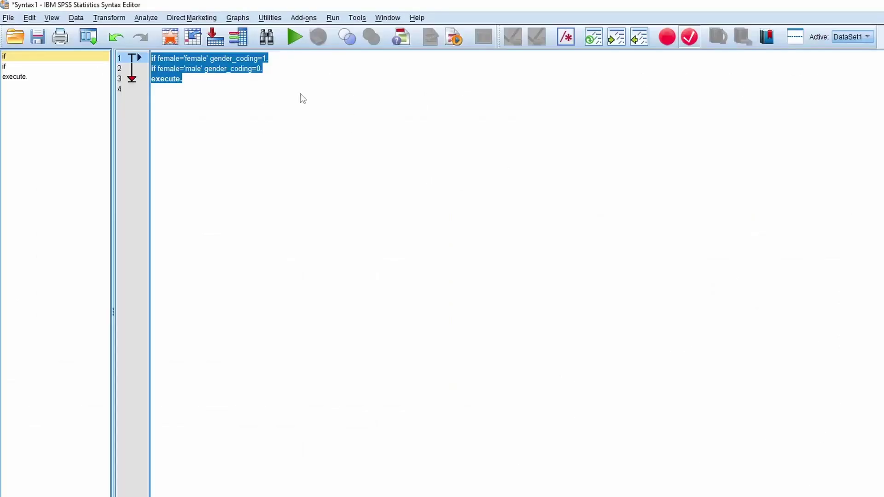
- Review the male recoding command in the syntax, then return to the Excel workbook
click(262, 75)
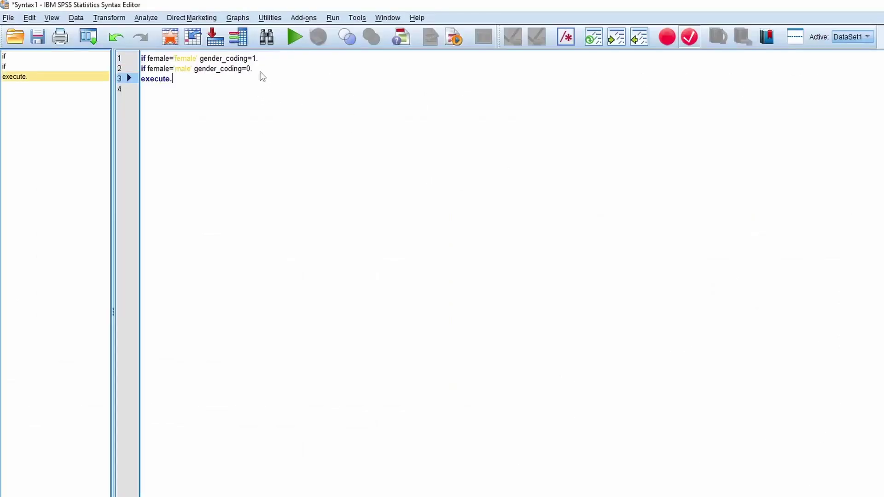
shift+click(184, 73)
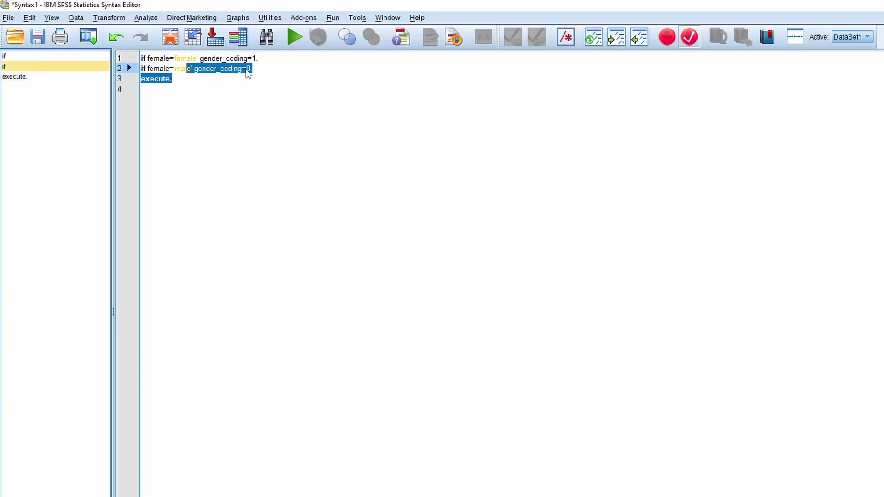
click(247, 69)
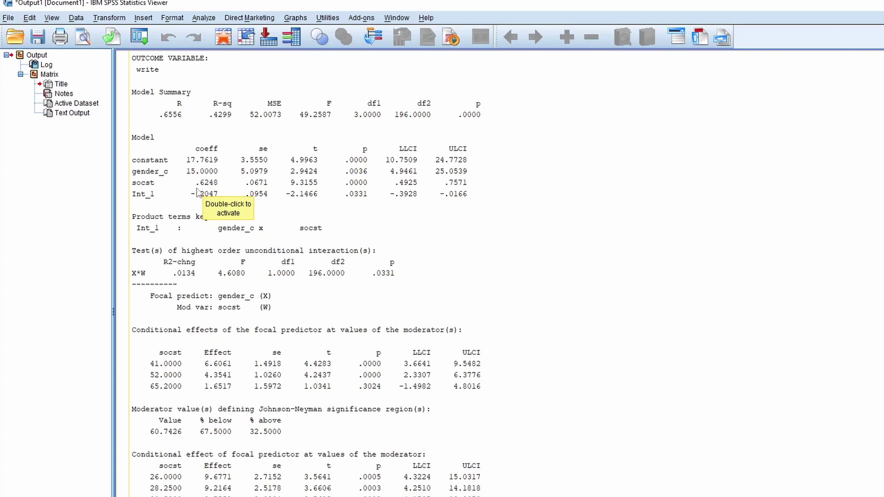
key(alt+Tab)
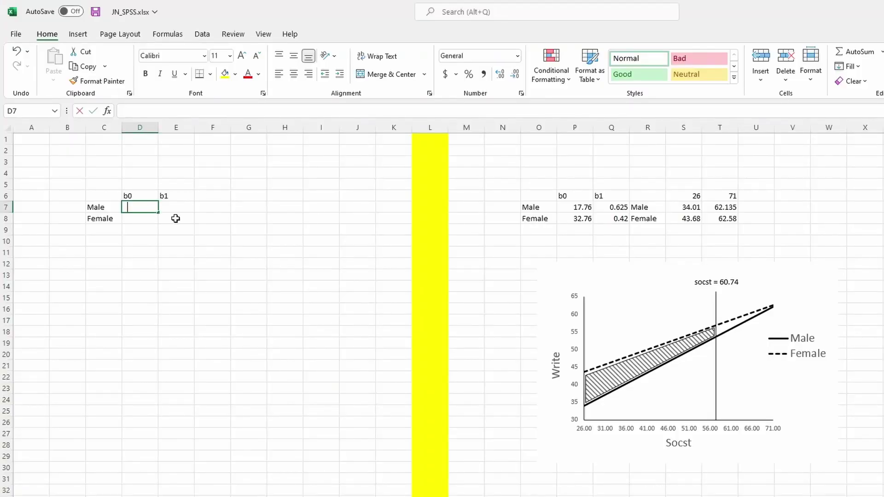
- Enter the Male intercept 17.76 in D7 and slope 0.625 in E7
text(17.76)
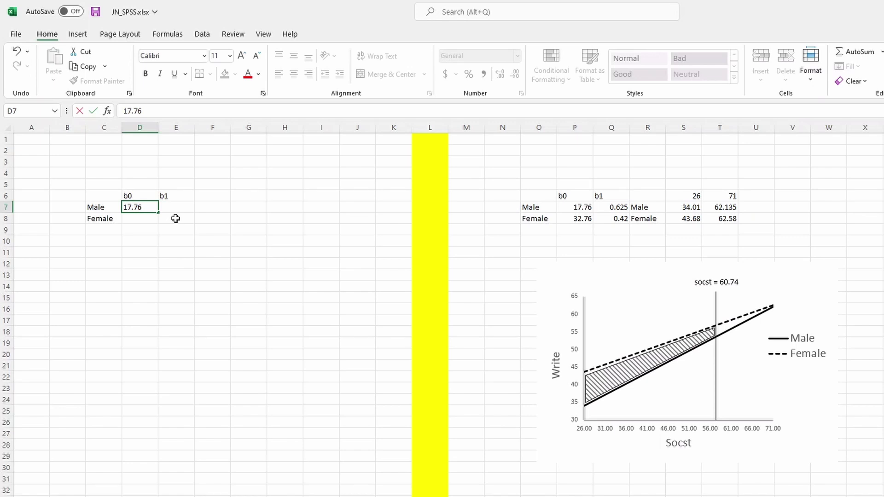
key(Tab)
text(0.)
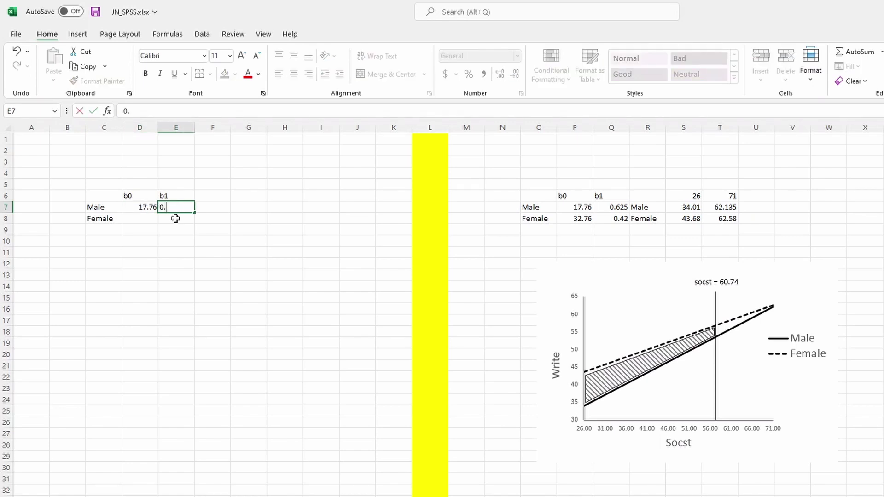
text(625)
click(604, 207)
click(212, 211)
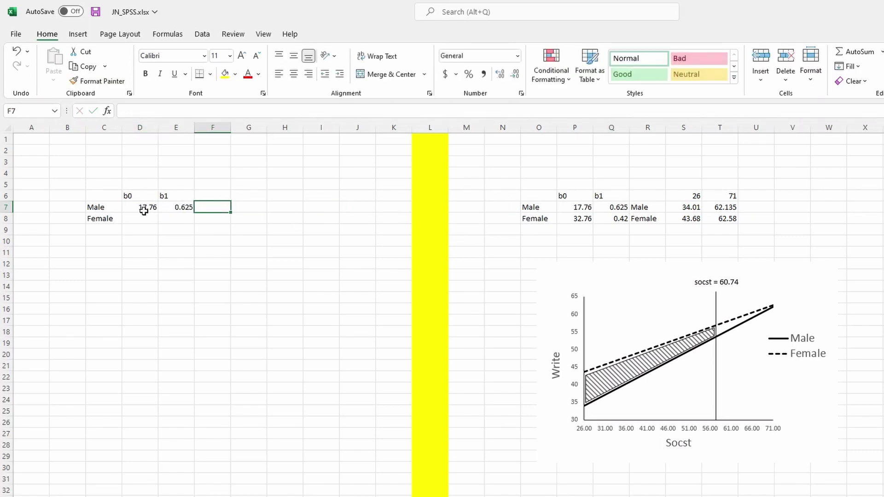
click(144, 210)
click(176, 199)
click(141, 209)
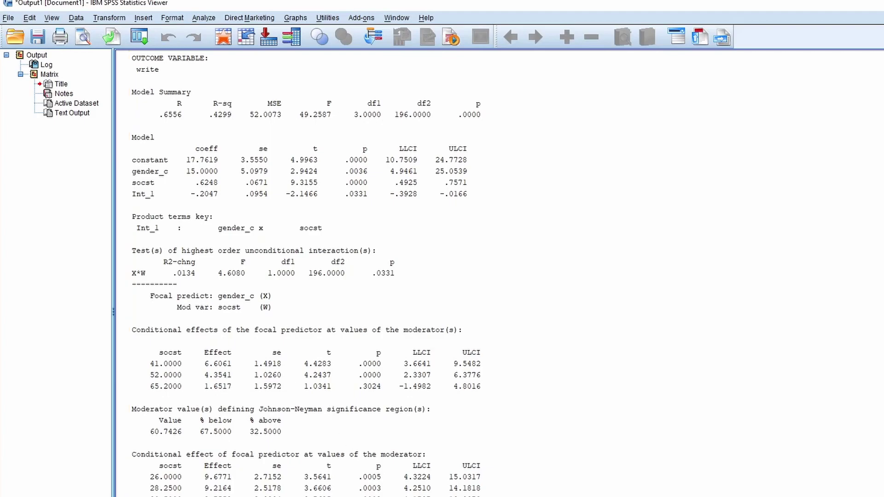
- Move to the Female cells D8 and E8, then switch to the SPSS recoding syntax
key(alt+Tab)
click(169, 227)
click(134, 219)
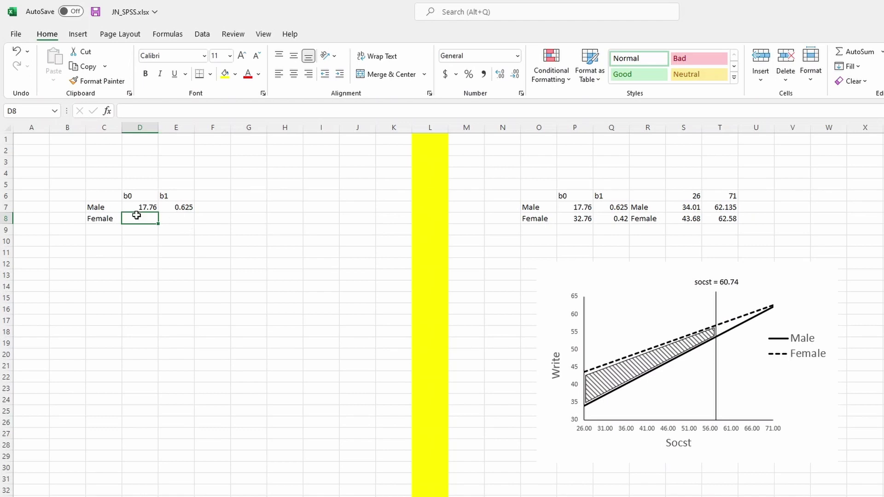
click(172, 217)
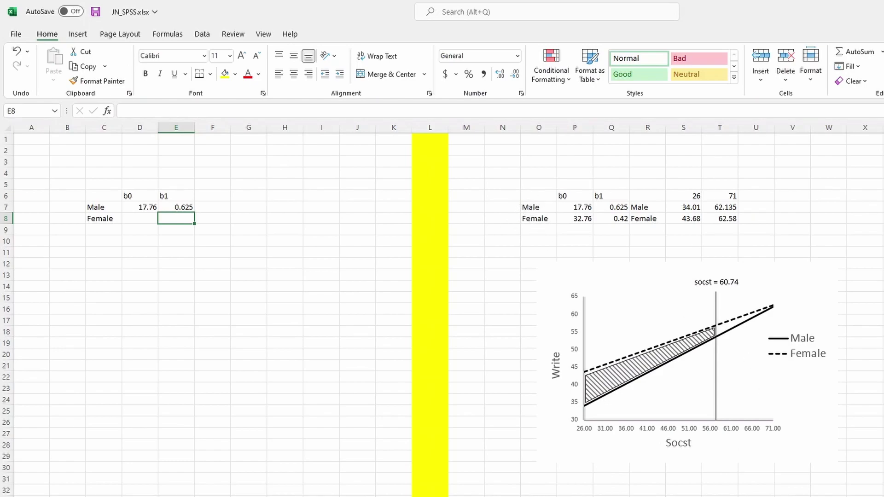
key(alt+Tab)
- Recode so female is 0 and male is 1, and run the syntax
click(256, 58)
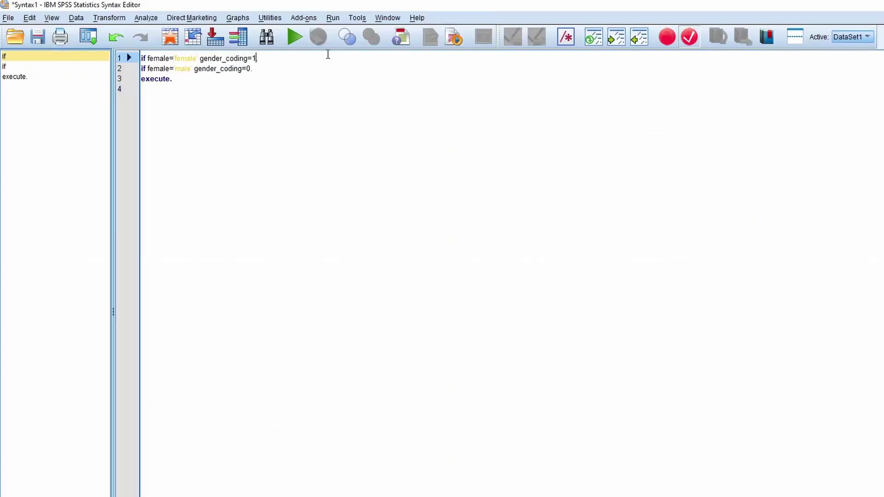
text(0.)
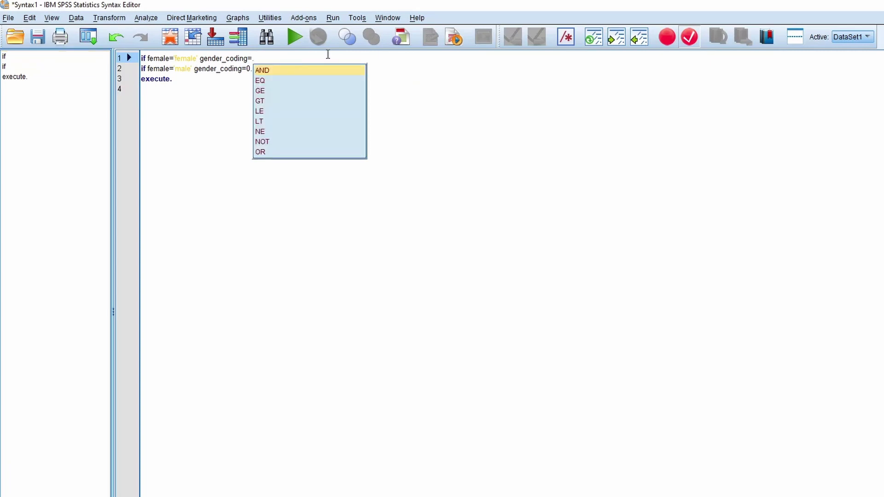
key(Down)
text(1)
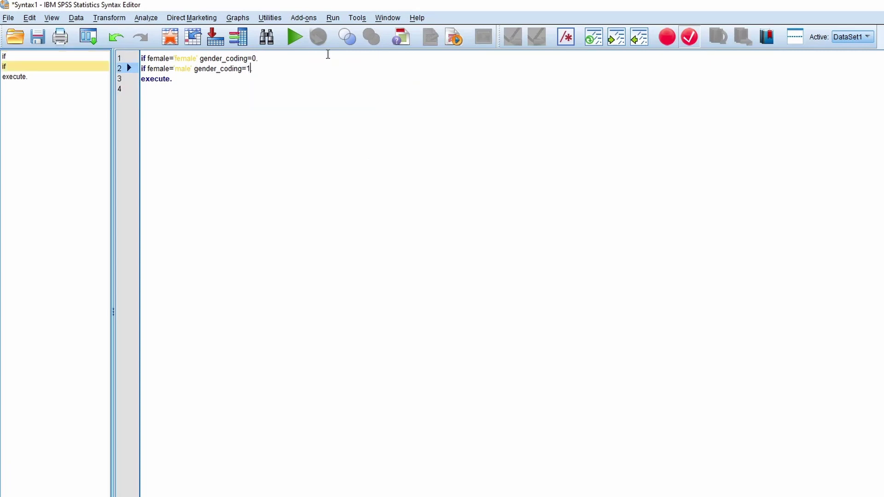
text(.)
key(ctrl+a)
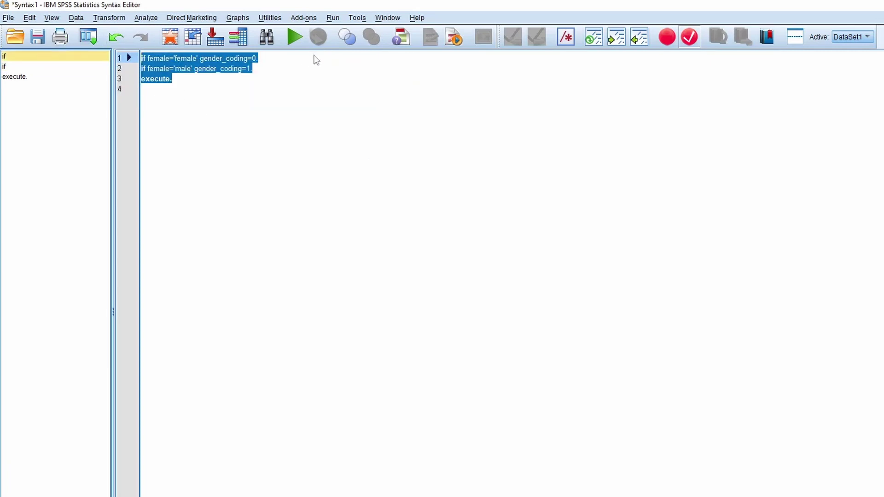
click(296, 37)
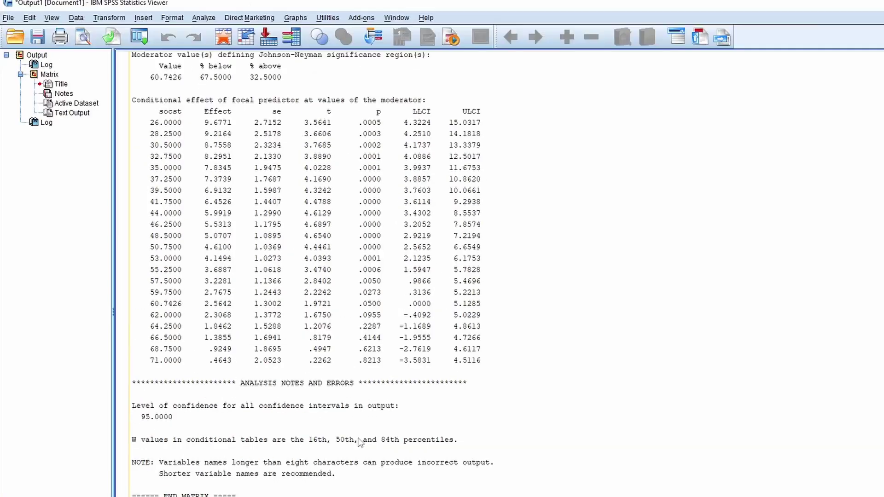
- Check in the Data Editor that male rows now have gender_coding 1
click(207, 18)
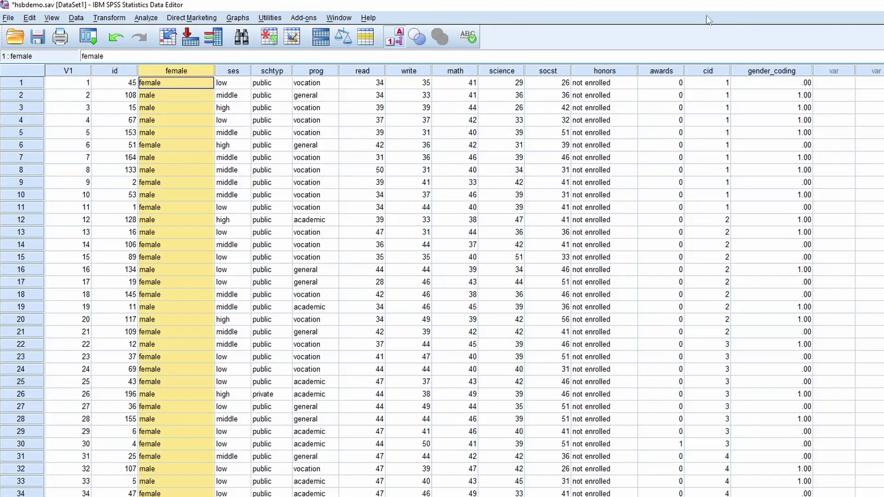
click(305, 95)
click(177, 82)
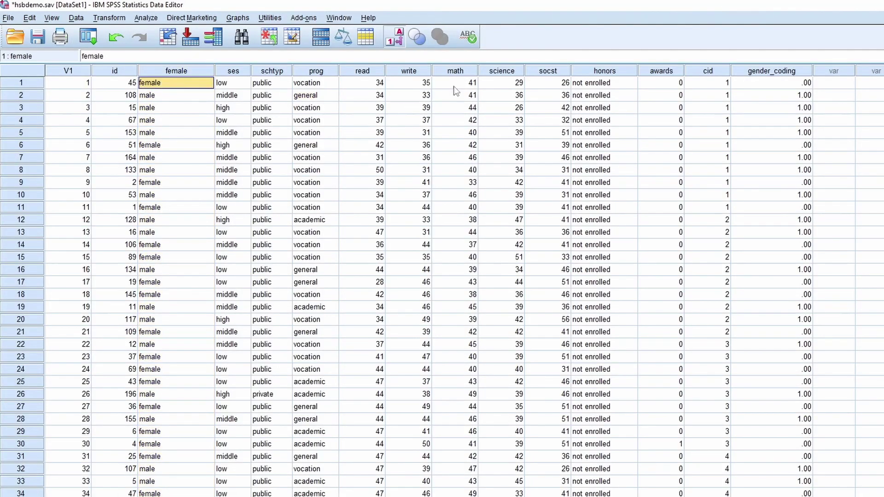
click(800, 83)
click(199, 94)
click(782, 95)
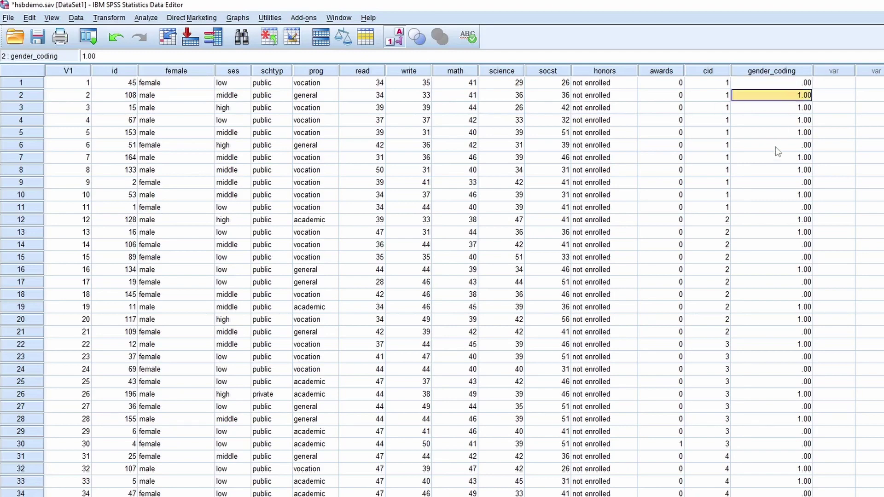
- Rerun PROCESS model 1 with the existing write, gender_coding and socst settings
click(146, 18)
mouse_move(216, 137)
click(310, 196)
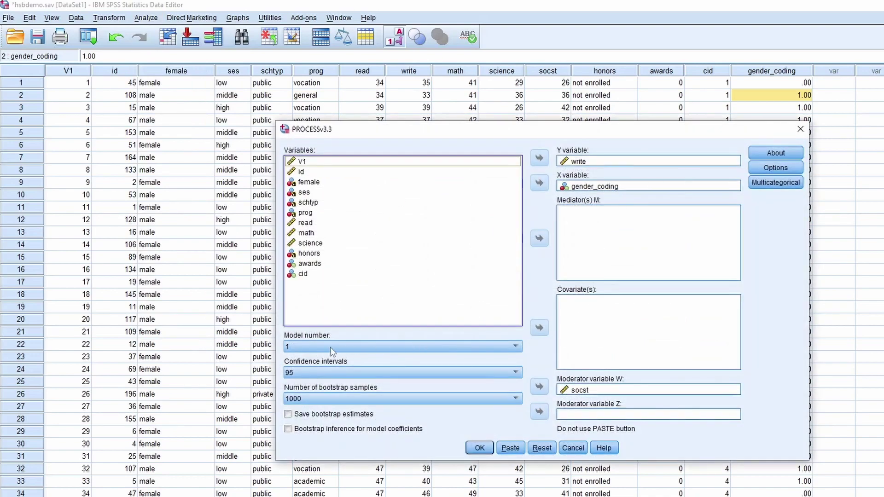
click(481, 448)
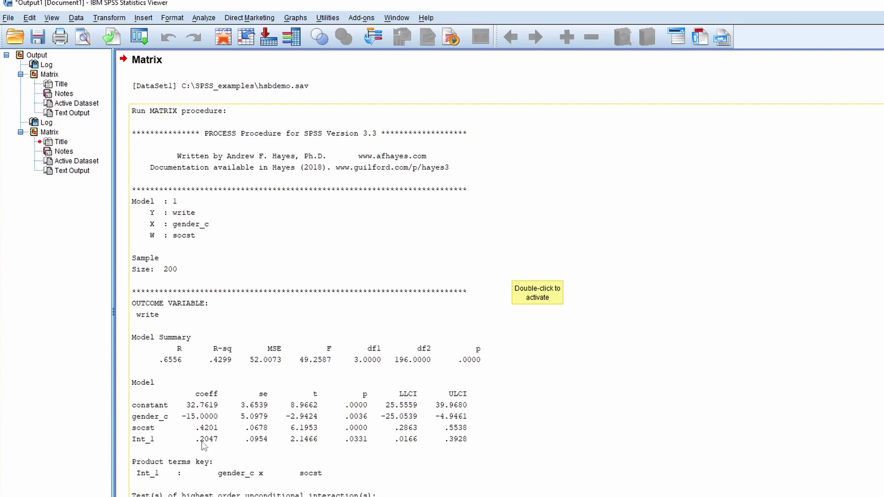
- Scroll through both PROCESS outputs to compare their constant and socst coefficients
scroll(211, 450, up, 20)
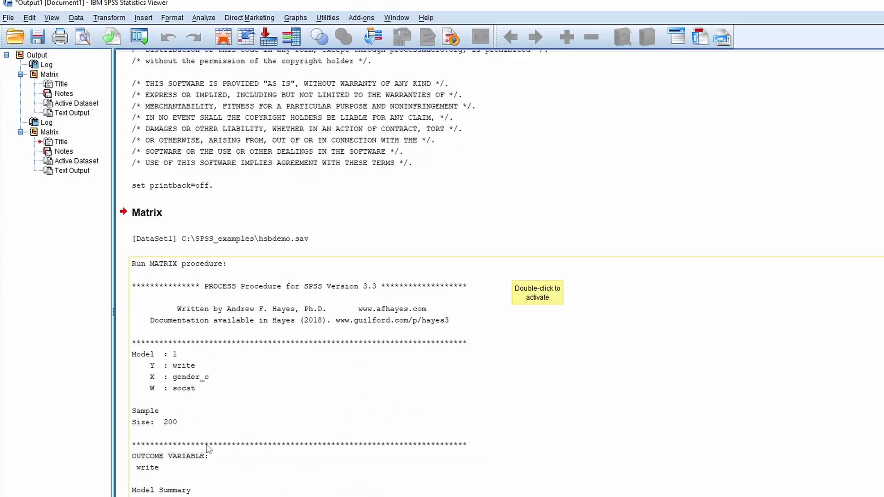
scroll(211, 147, up, 6)
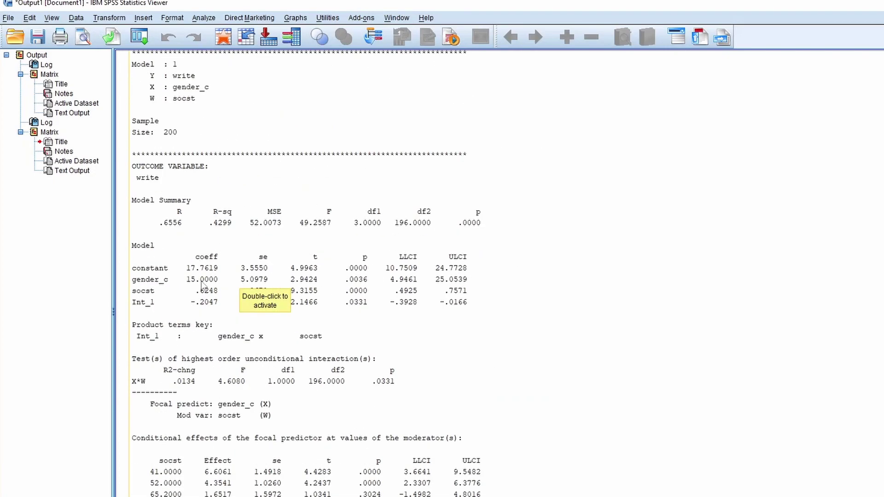
scroll(285, 409, down, 20)
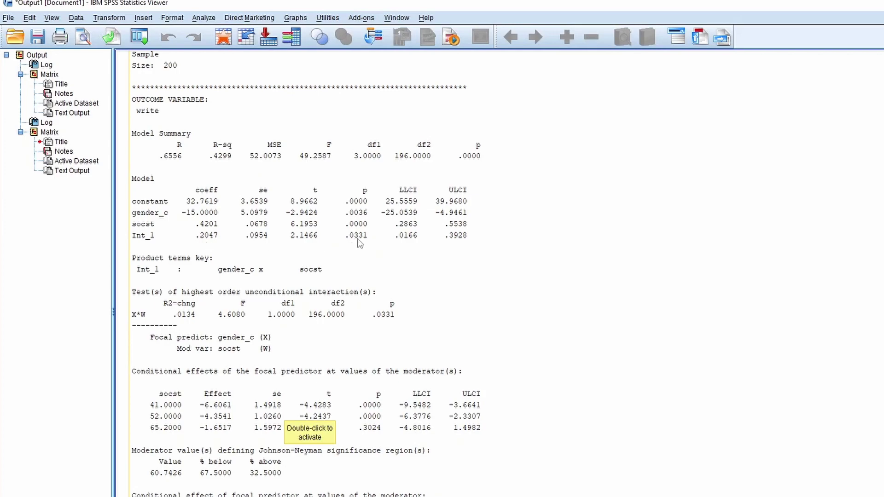
scroll(368, 241, up, 15)
scroll(398, 250, up, 1)
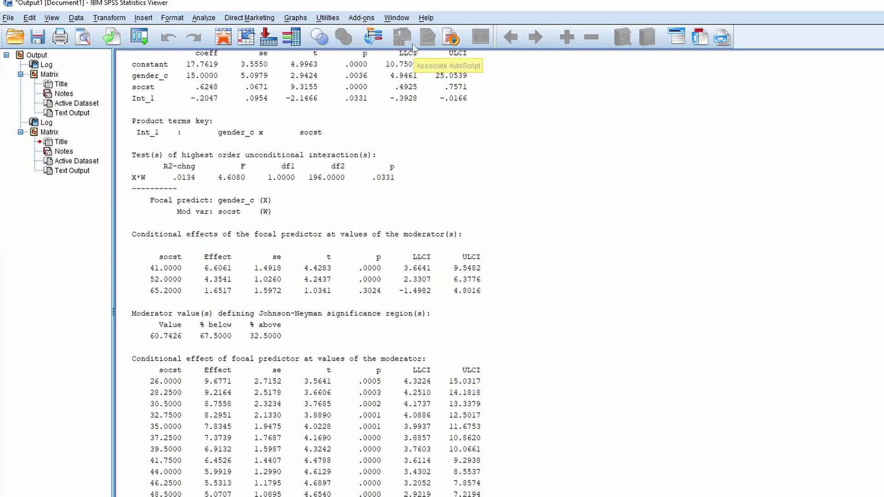
scroll(364, 117, up, 3)
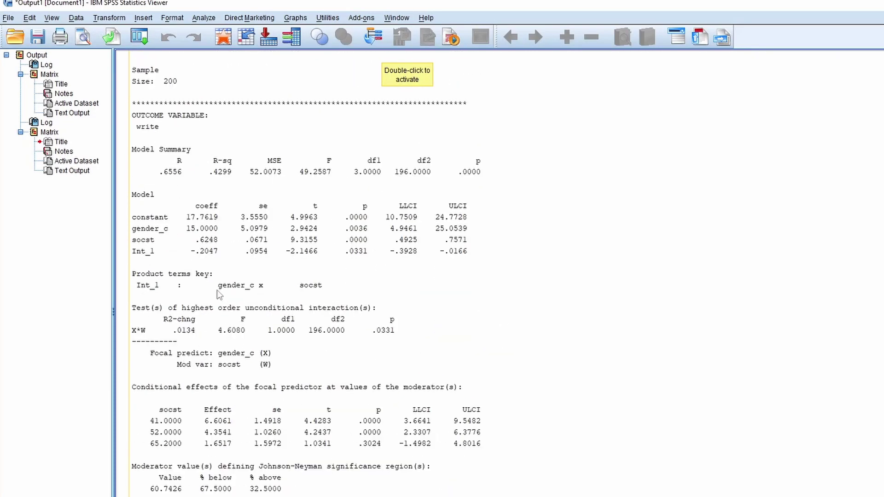
scroll(216, 301, down, 20)
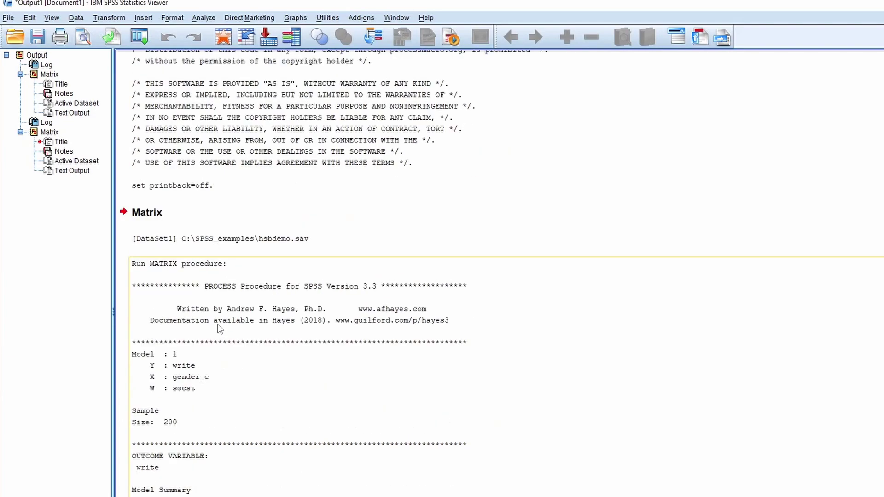
scroll(184, 170, up, 5)
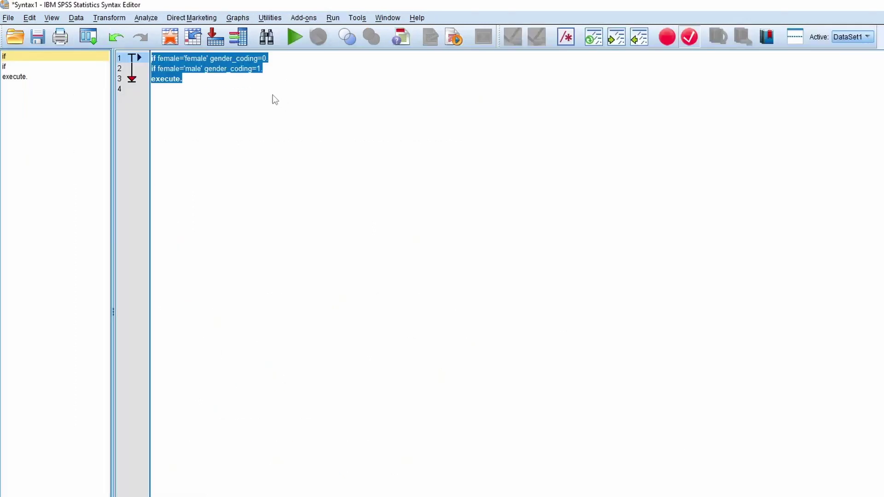
key(Right)
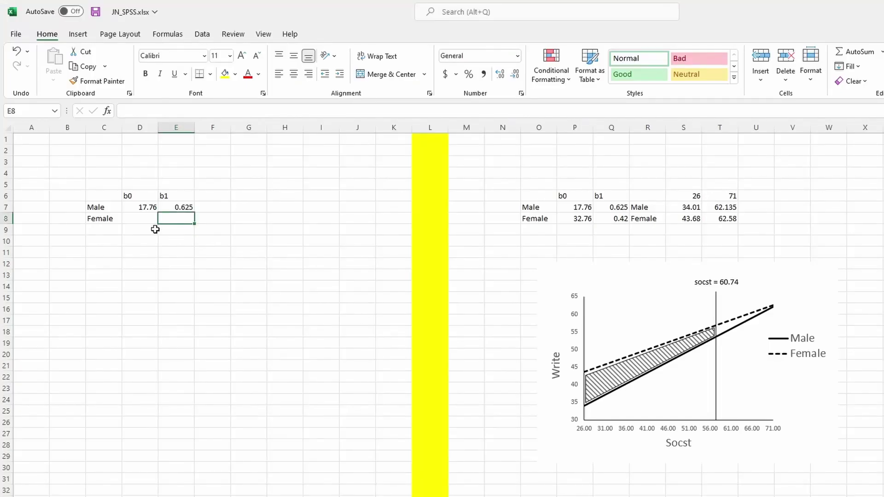
- Enter the Female intercept 32.76 in D8 and slope 0.42 in E8, then recheck the SPSS output
click(140, 229)
key(Up)
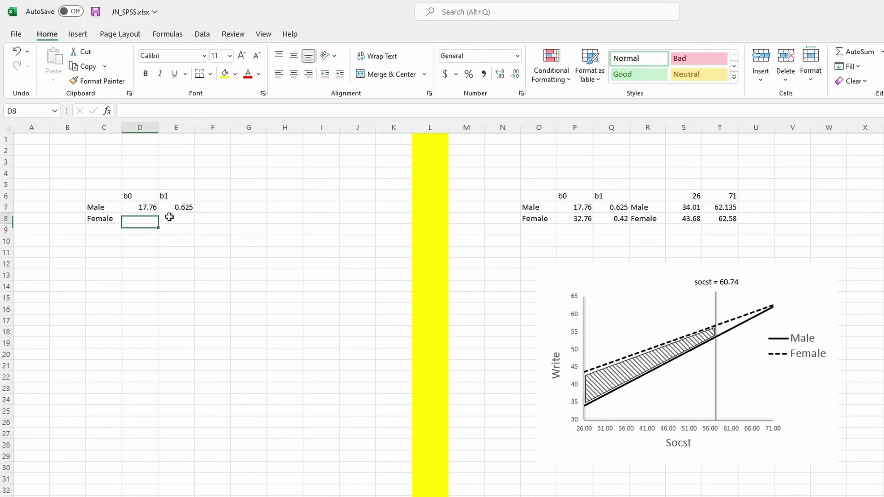
text(32.)
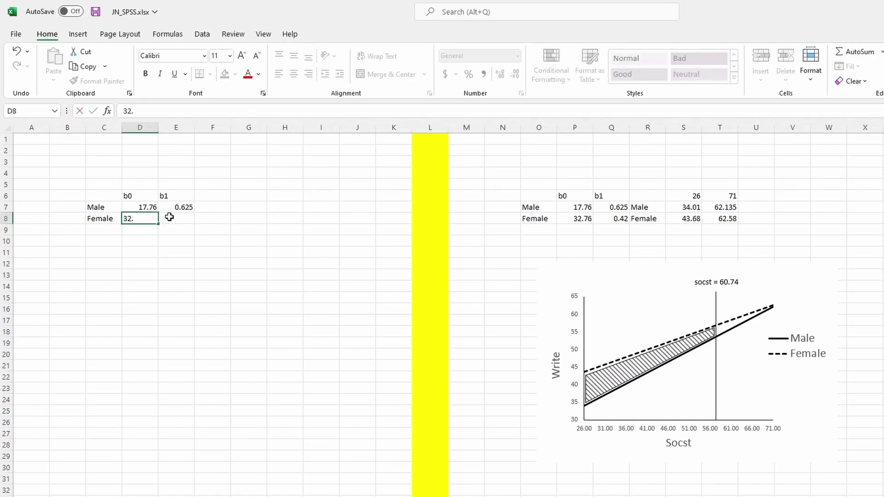
text(76)
key(Tab)
text(0.4)
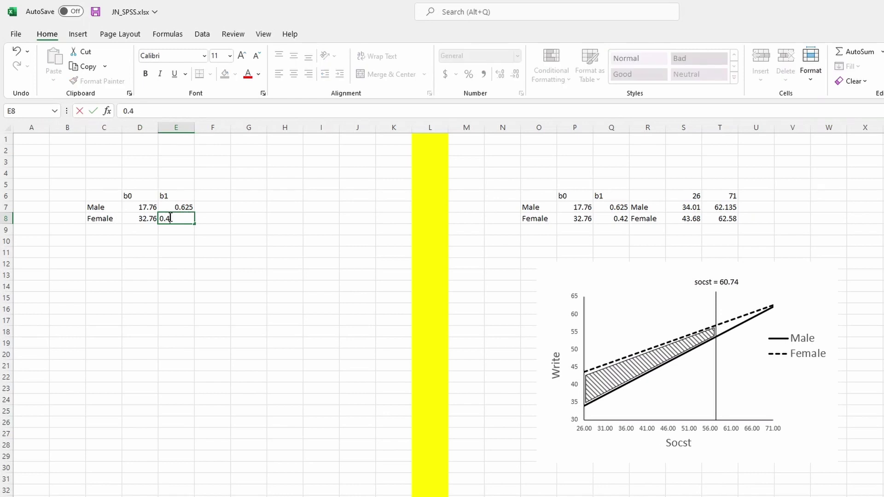
text(2)
click(207, 244)
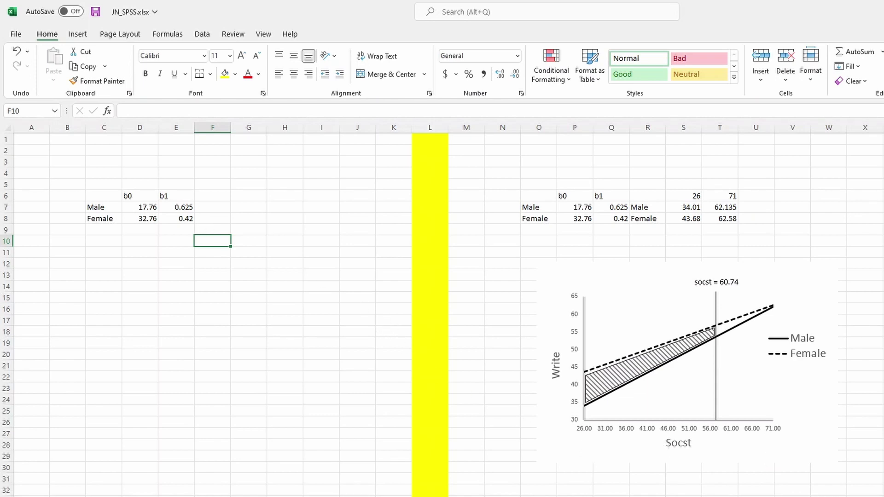
key(alt+Tab)
scroll(153, 187, down, 15)
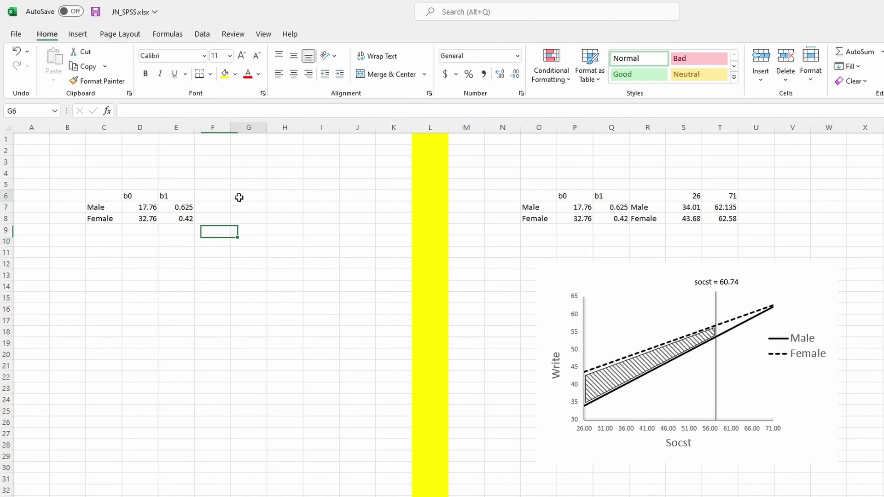
- Enter the socst endpoints 26 in G6 and 71 in H6
click(247, 196)
text(26)
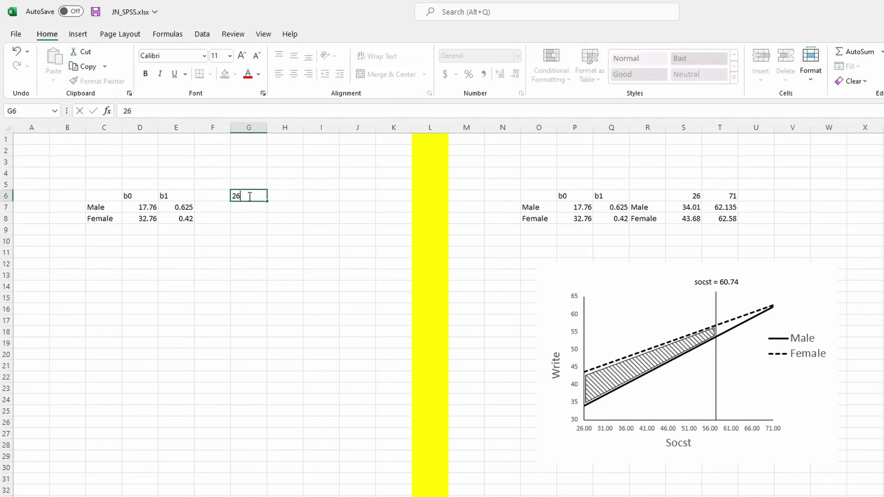
key(Tab)
text(71)
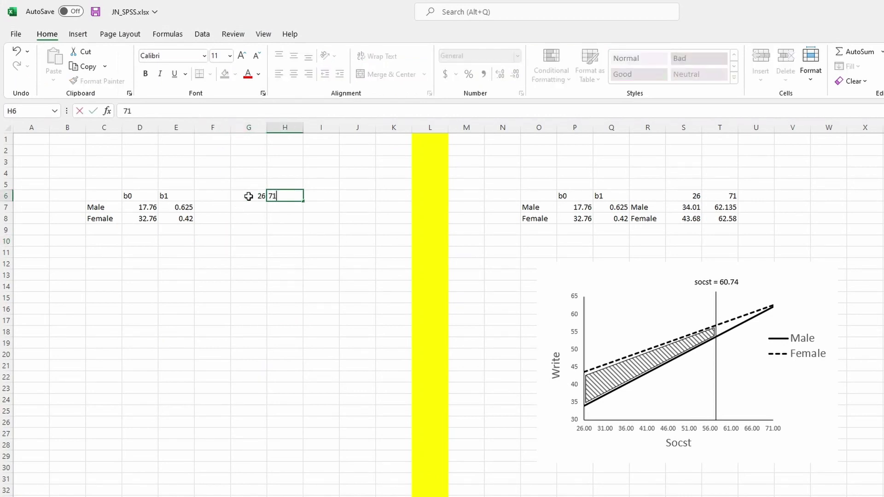
key(Return)
- Copy the Male and Female labels into F7:F8 beside the endpoints
key(Left)
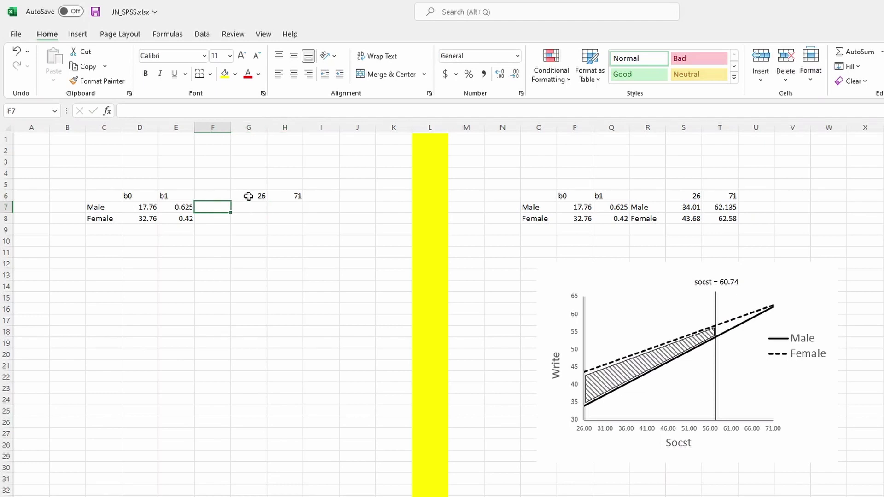
drag(94, 206, 98, 219)
key(ctrl+c)
click(212, 207)
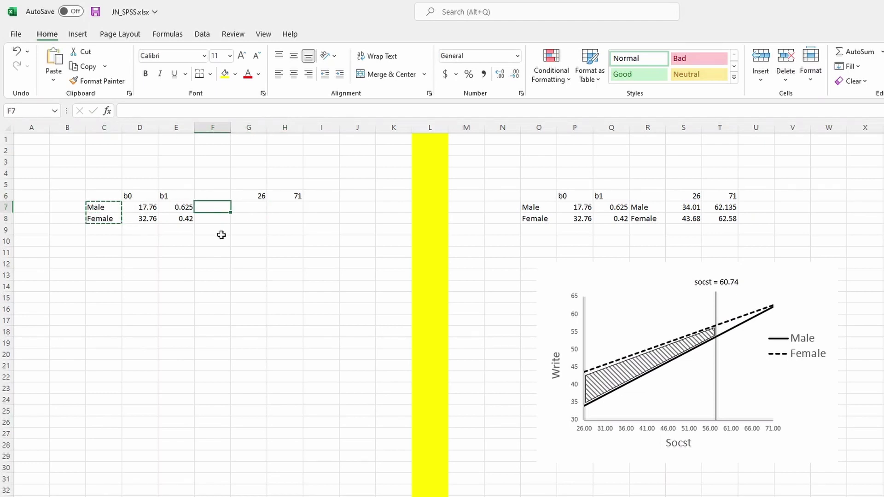
key(ctrl+v)
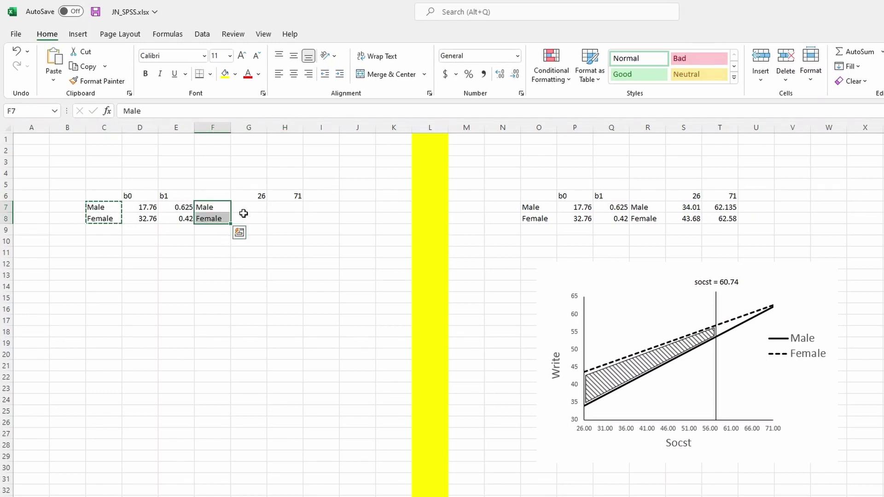
key(Right)
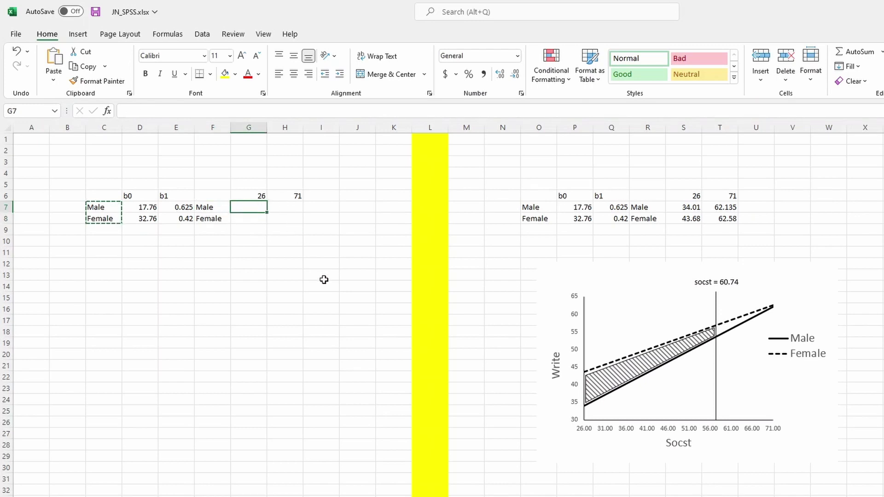
click(262, 197)
click(274, 199)
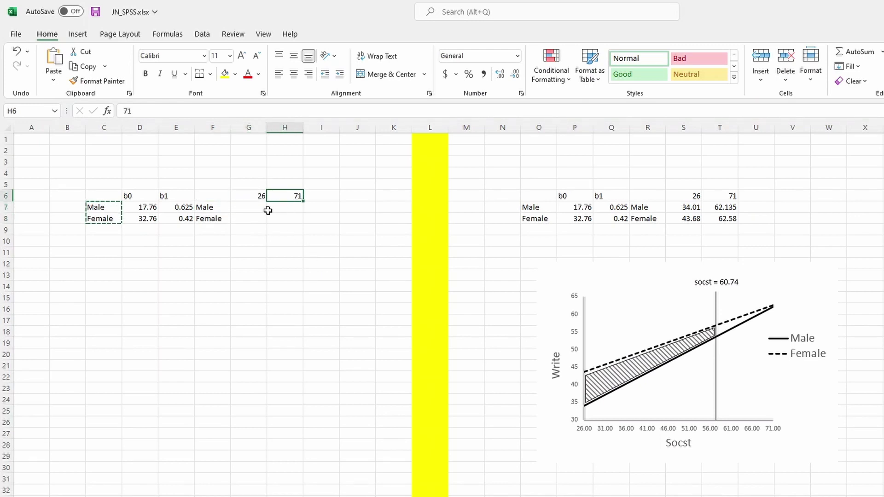
click(252, 205)
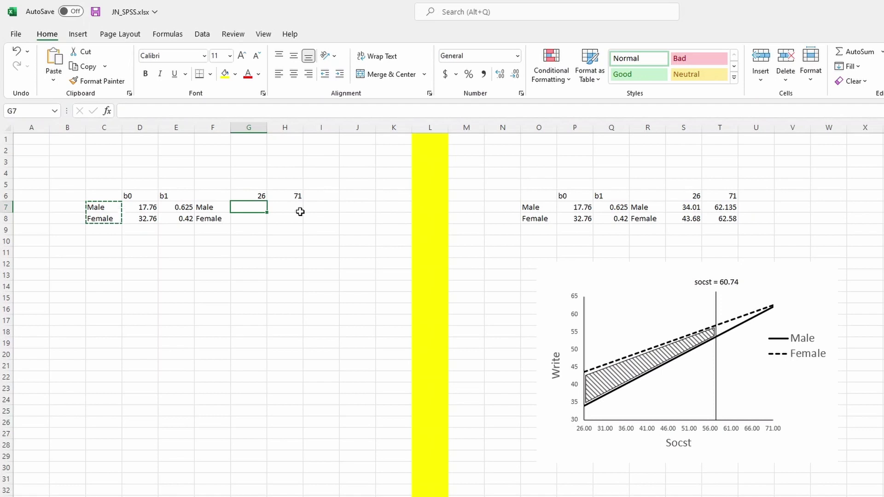
text(=)
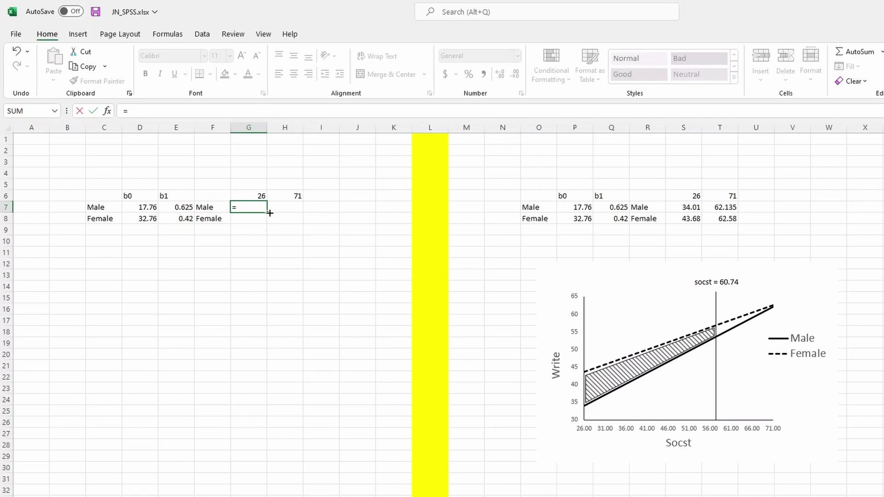
key(BackSpace)
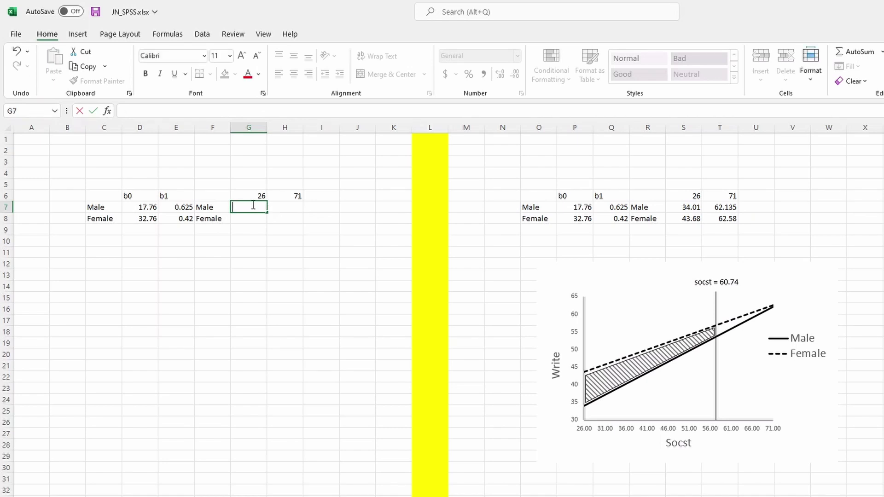
click(286, 215)
- Enter =D7+G6*E7 in G7 for the male prediction at socst 26 (34.01)
click(260, 198)
drag(259, 198, 275, 200)
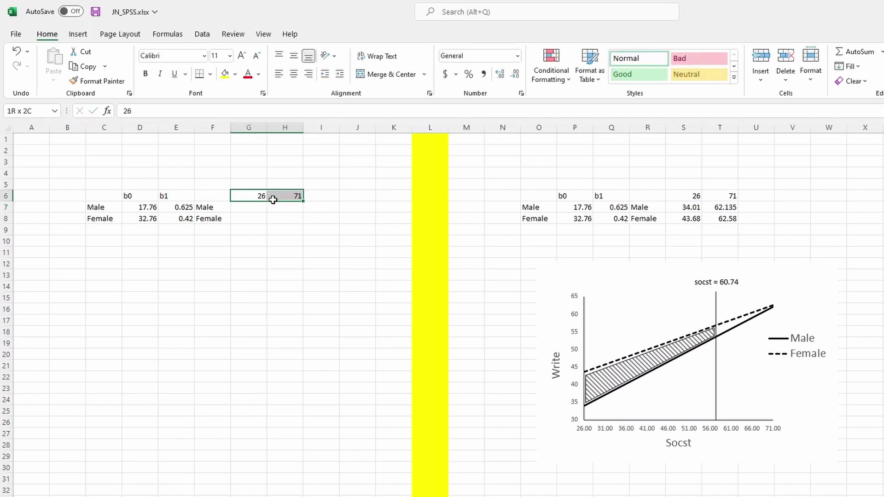
click(255, 195)
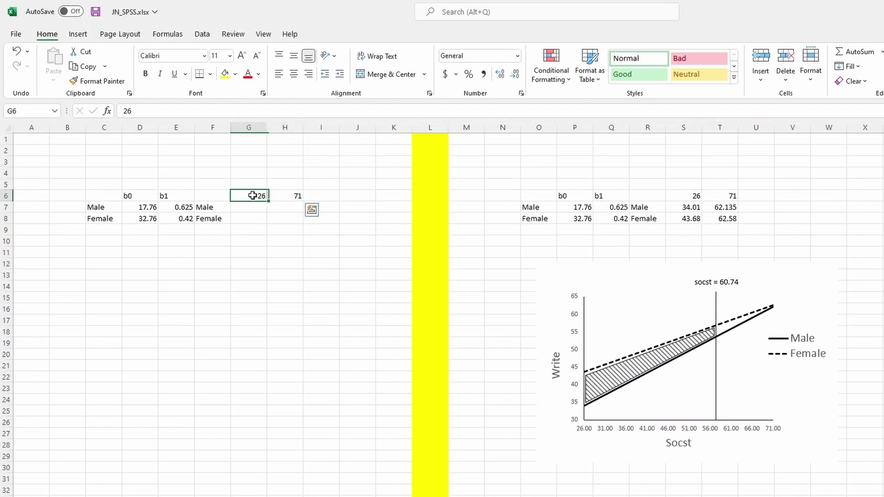
click(254, 209)
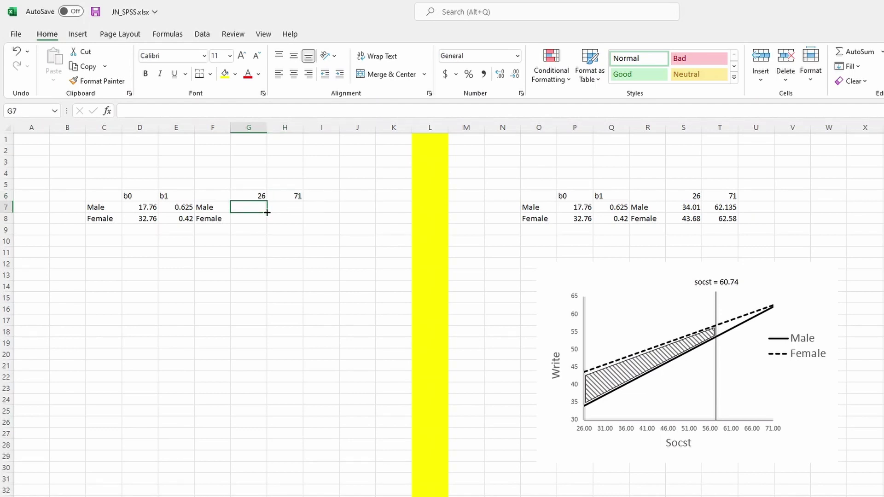
text(=)
click(149, 207)
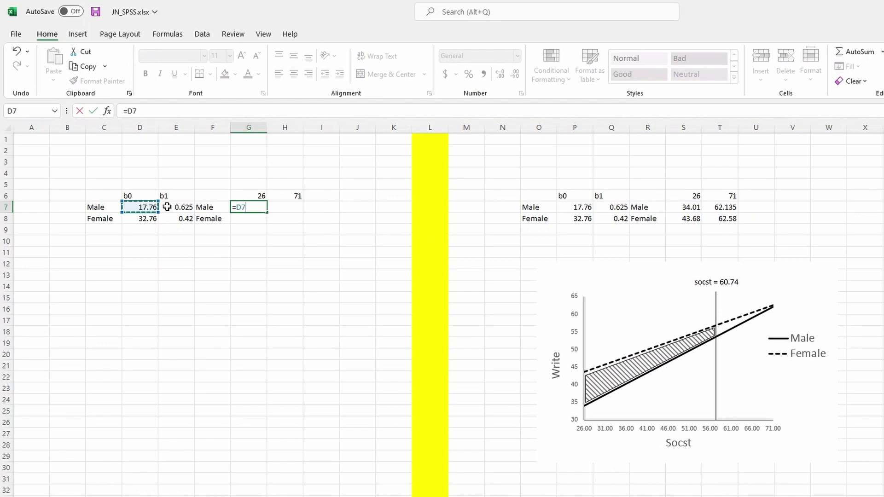
text(+)
click(260, 196)
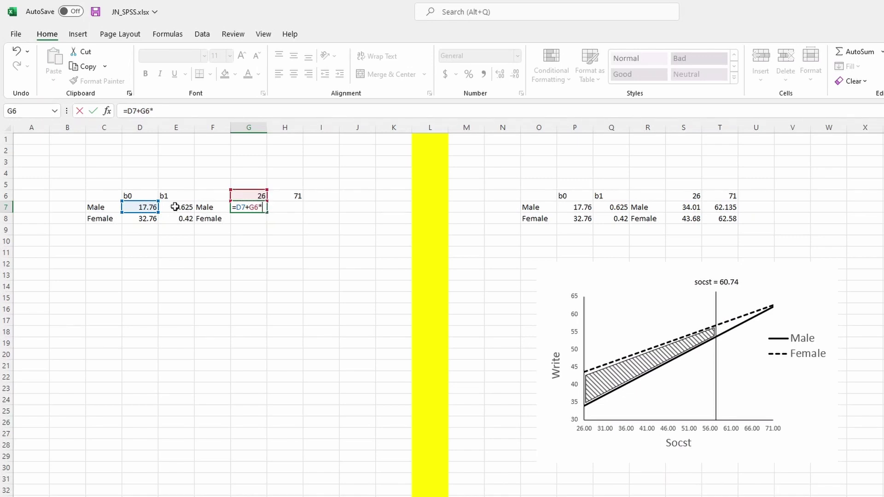
text(*)
click(175, 207)
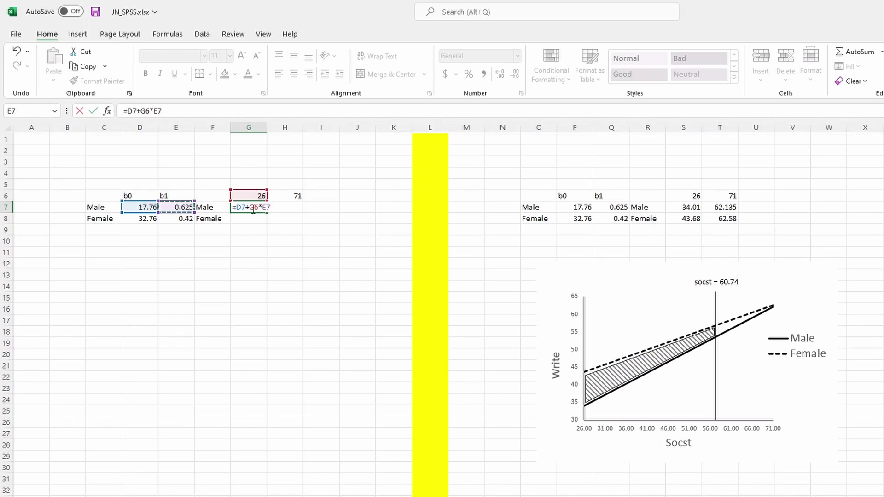
key(Return)
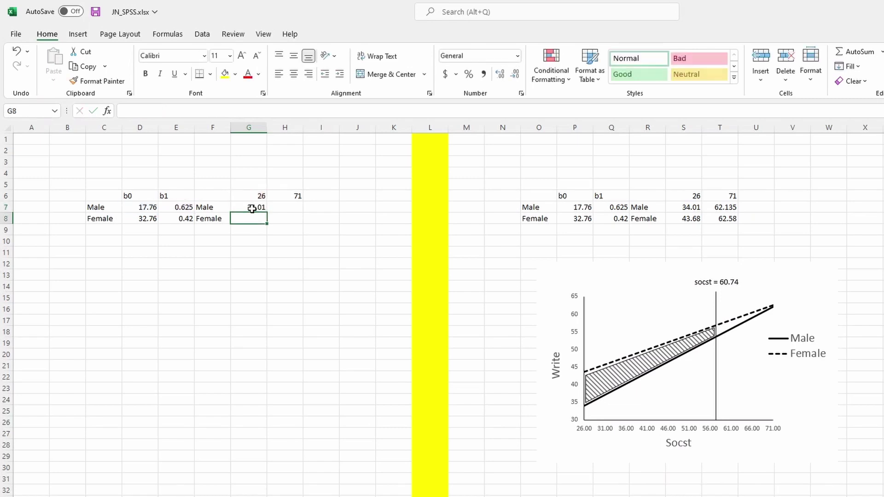
- Enter =D7+H6*E7 in H7 for the male prediction at socst 71 (62.135)
click(285, 206)
text(=)
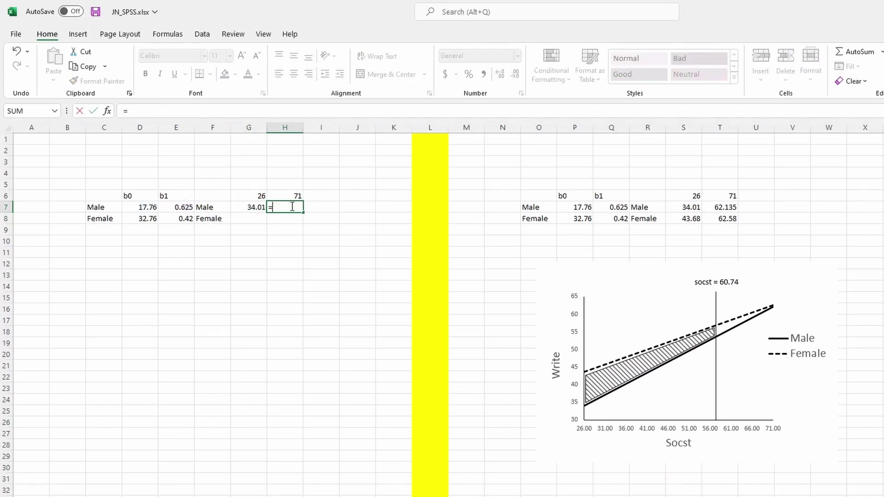
click(147, 206)
text(+)
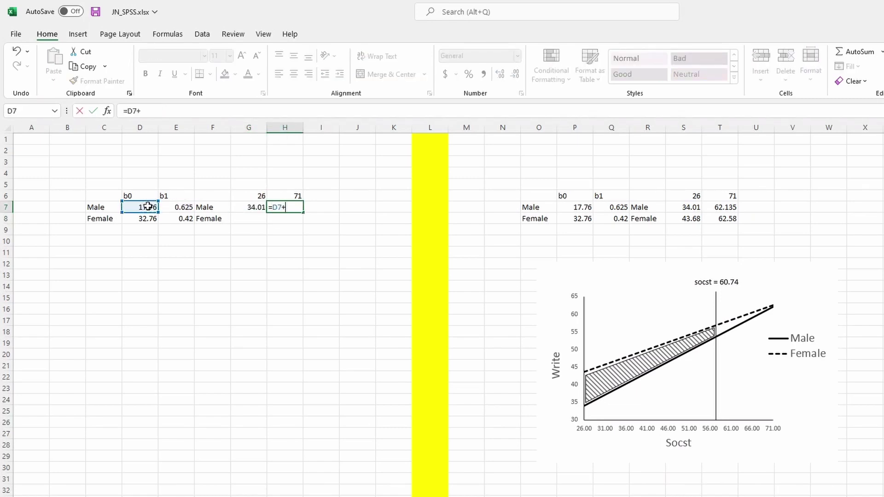
click(285, 196)
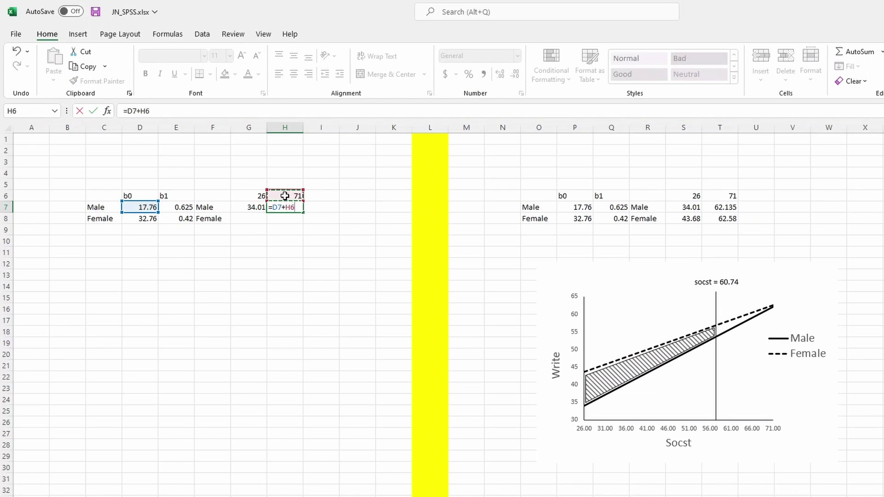
click(184, 208)
key(Return)
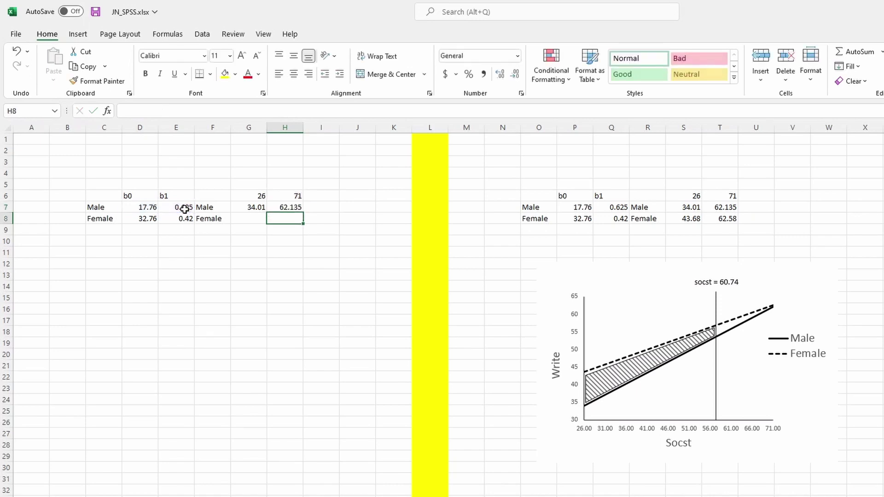
drag(255, 196, 291, 197)
- Fill the G7 formula down to G8 and correct it to =D8+G6*E8 (43.68)
click(253, 218)
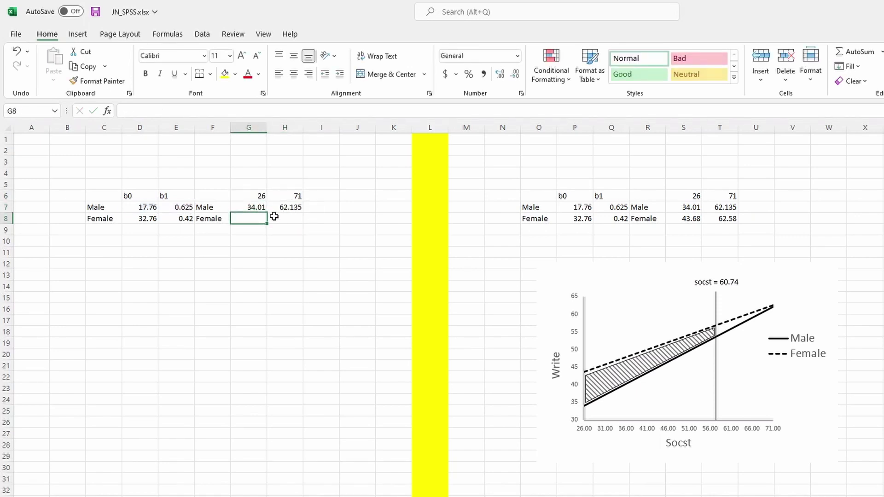
click(264, 209)
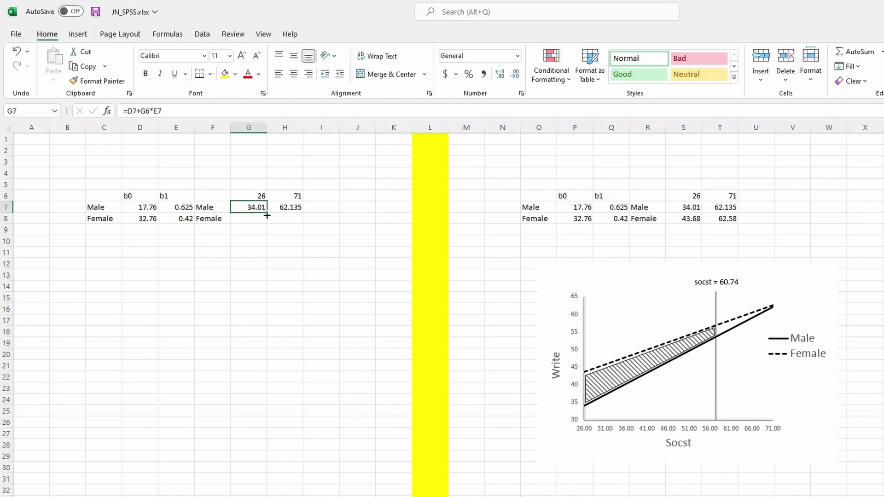
drag(267, 215, 267, 222)
click(295, 206)
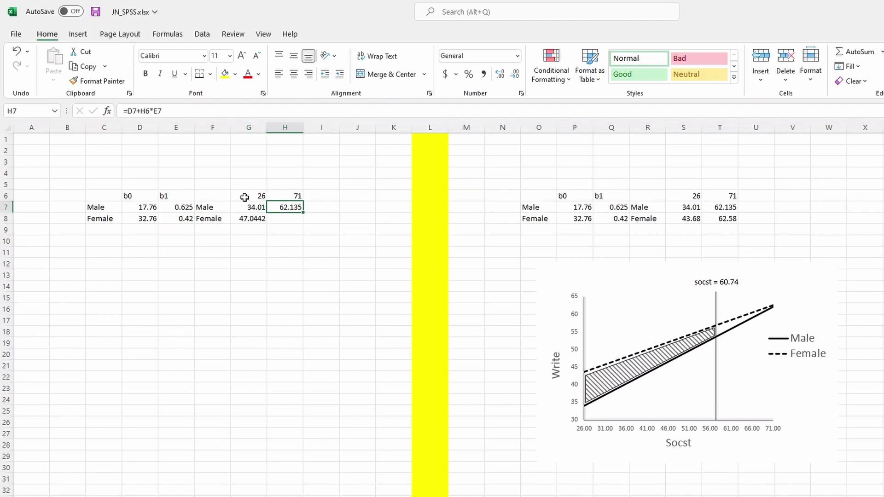
click(255, 218)
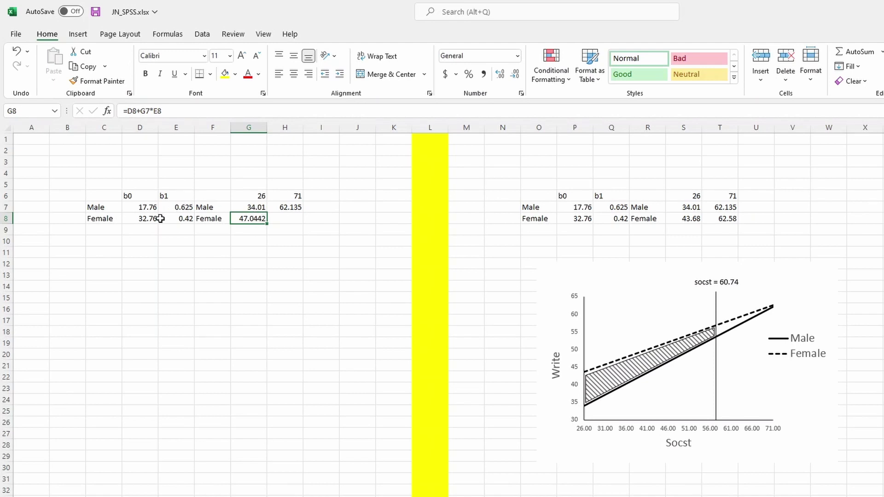
click(150, 111)
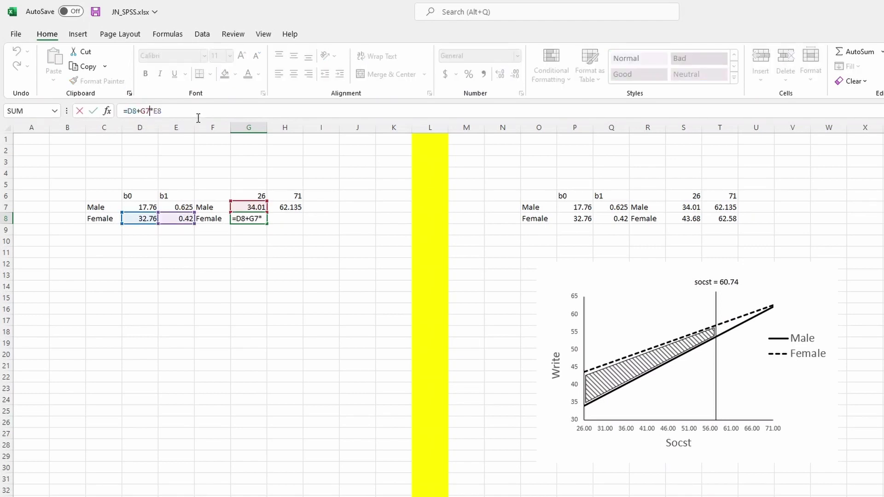
key(BackSpace)
text(6)
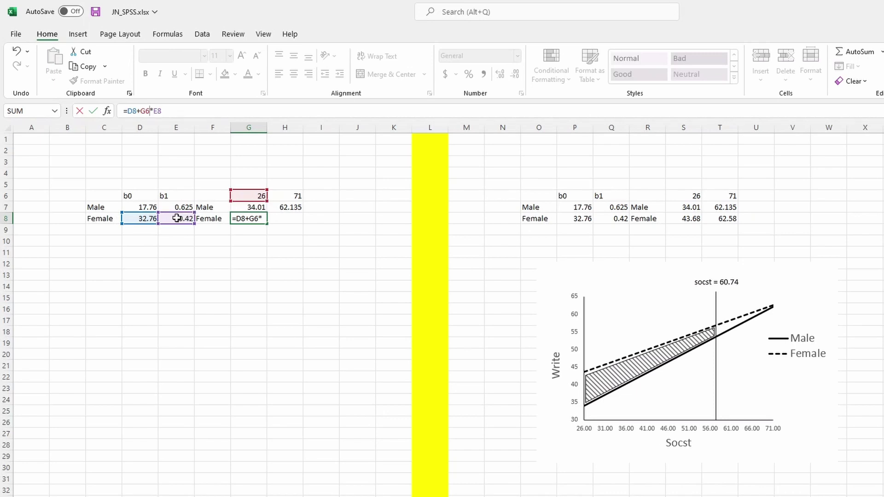
key(Return)
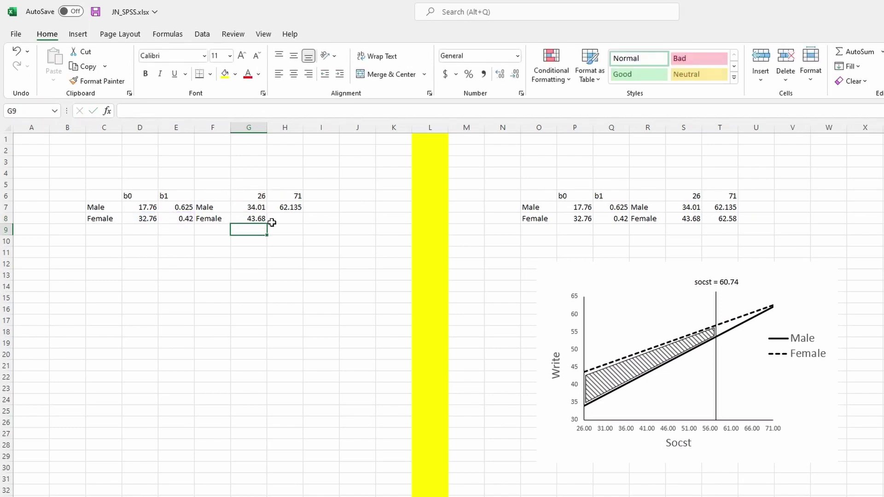
- Enter =D8+E8*H6 in H8 for the female prediction at socst 71 (62.58)
click(294, 219)
text(=)
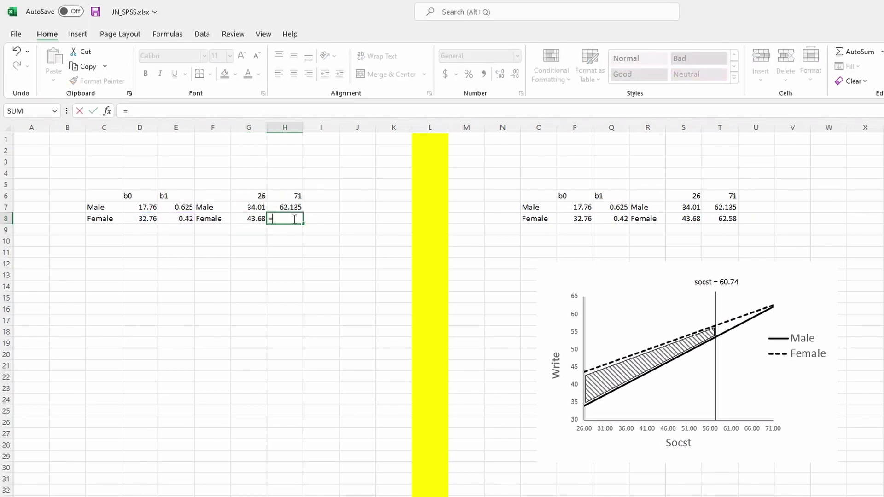
click(143, 217)
text(+)
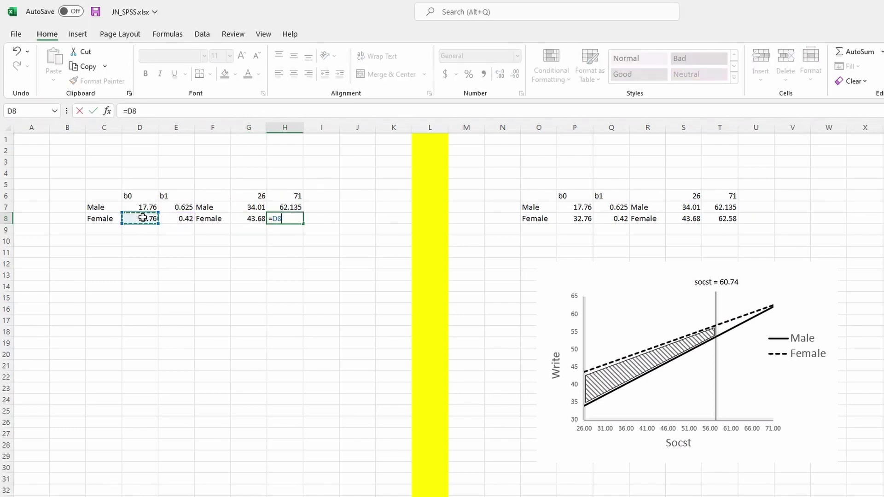
click(182, 219)
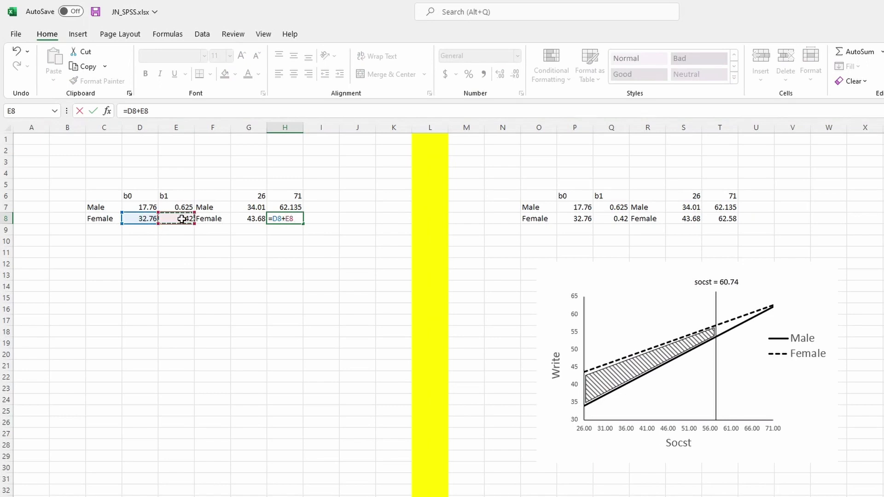
text(*)
click(282, 197)
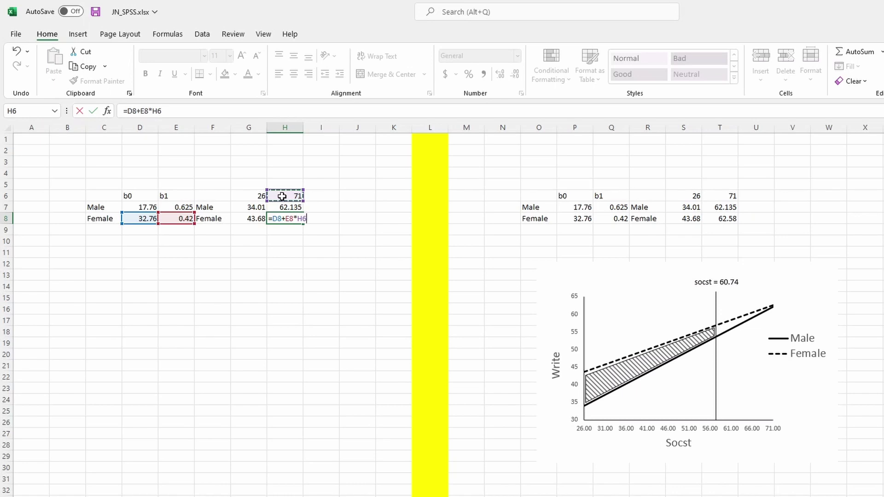
key(Return)
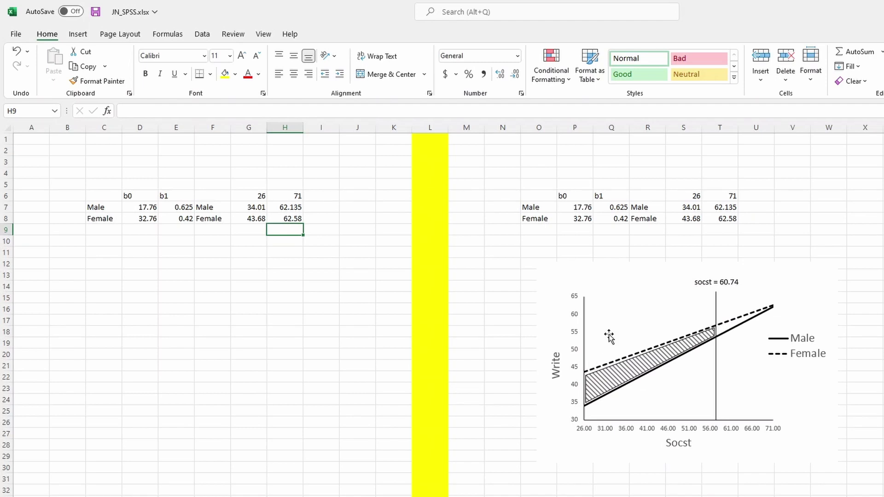
drag(221, 197, 292, 219)
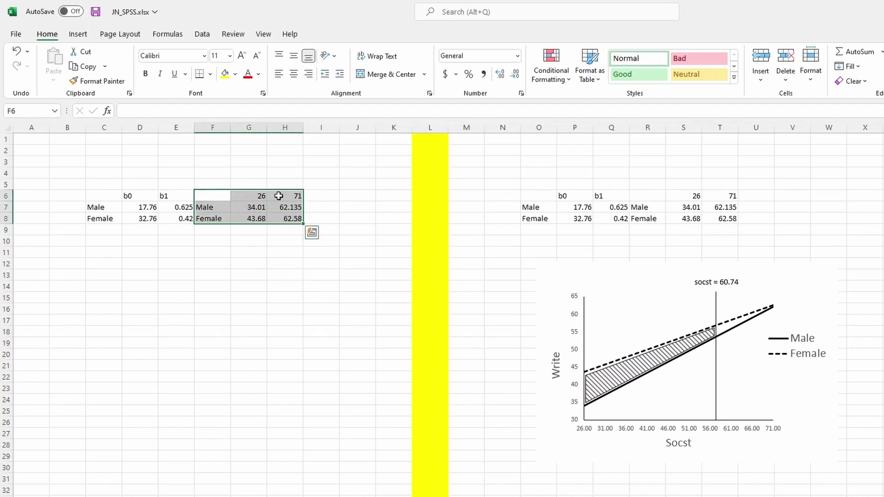
- Insert a basic 2-D line chart of F6:H8 and move it below the table
click(79, 35)
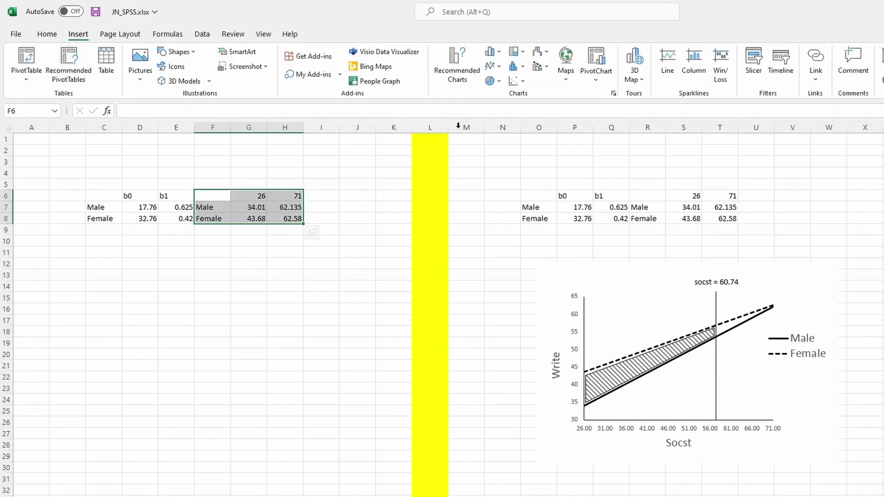
click(270, 251)
drag(209, 195, 281, 218)
click(492, 65)
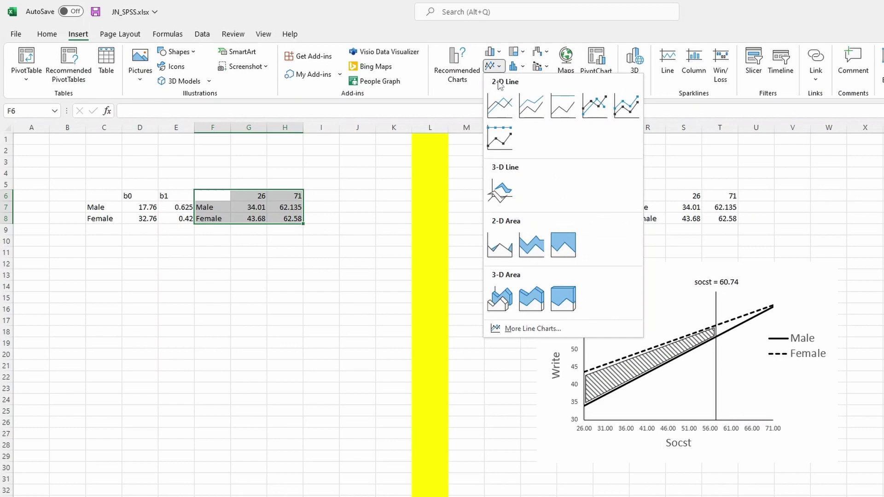
click(503, 112)
drag(406, 265, 163, 288)
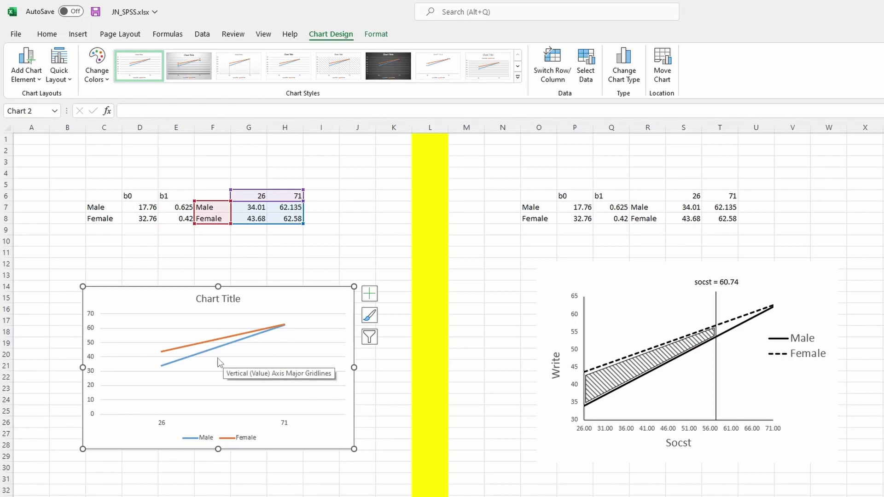
- Delete the chart's horizontal gridlines and its 'Chart Title'
click(237, 362)
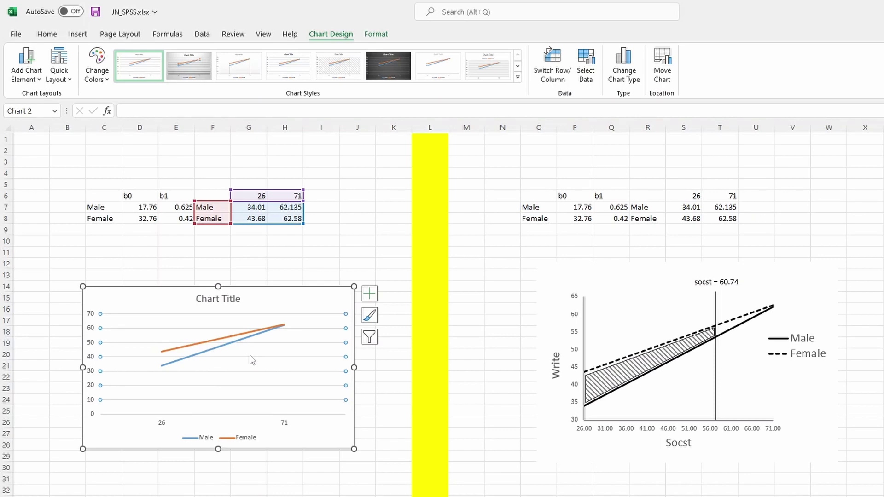
key(Delete)
click(231, 299)
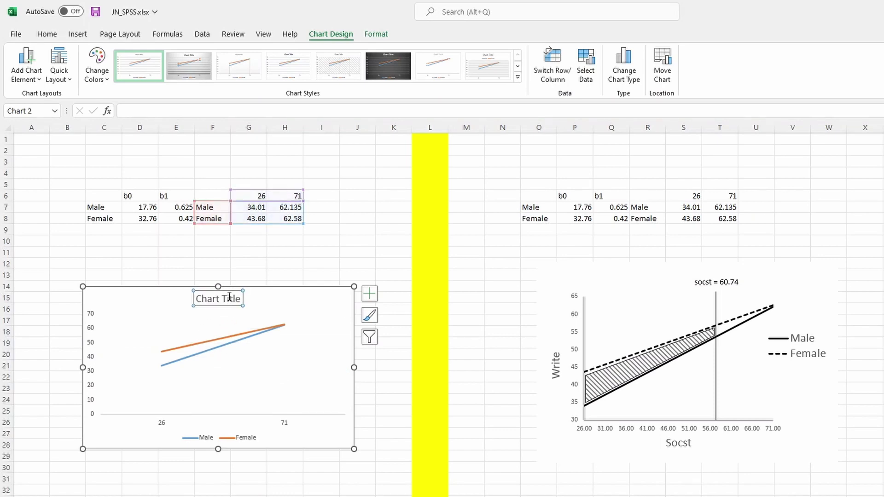
key(Delete)
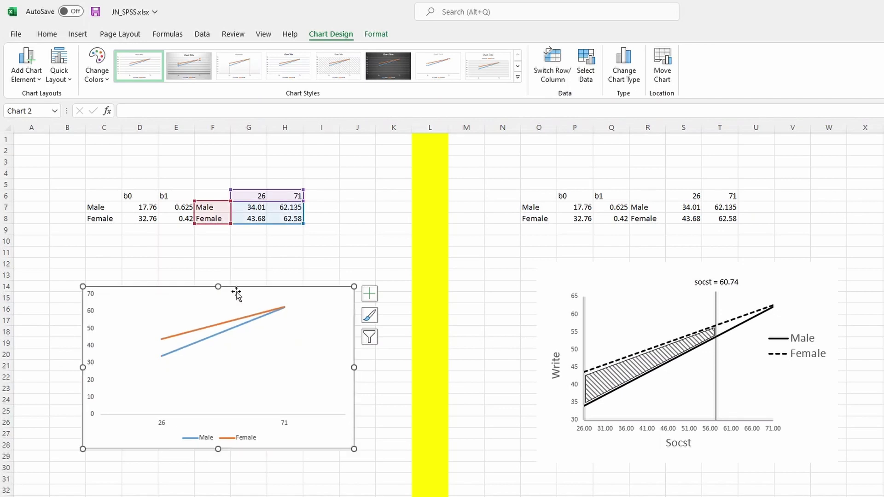
click(226, 386)
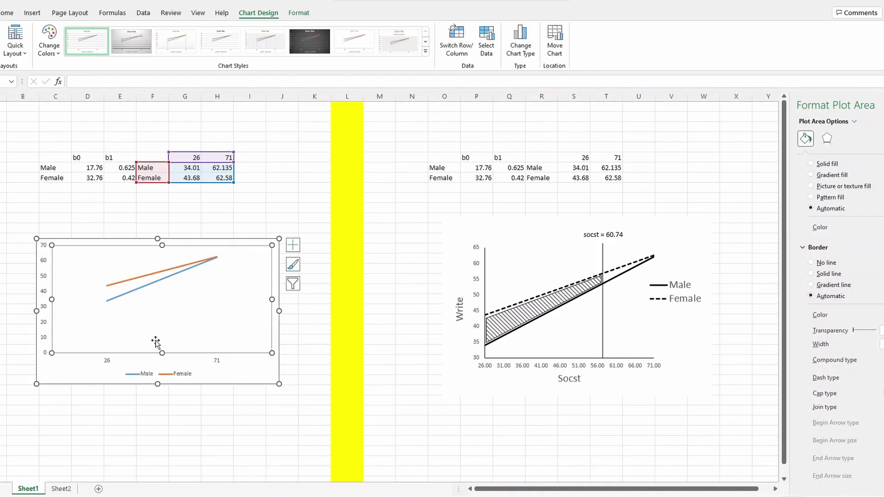
- Try horizontal axis options, compare with the reference chart's axis, and undo the changes
click(108, 363)
right_click(109, 365)
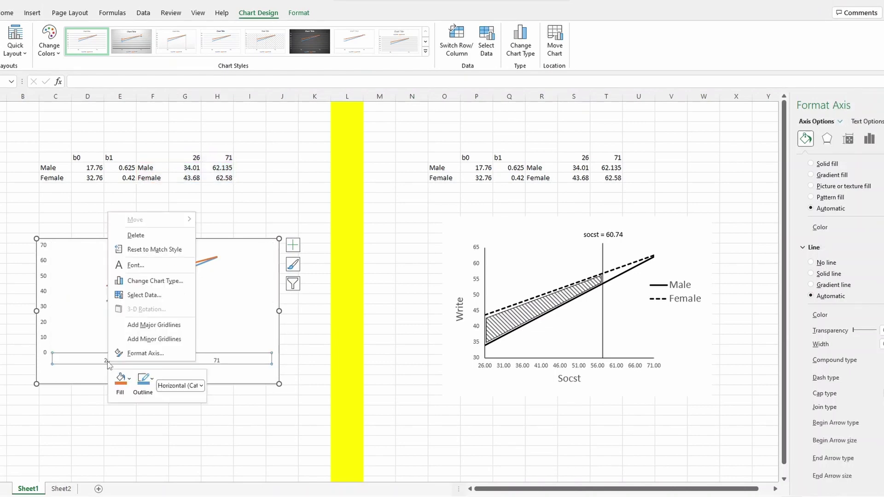
click(137, 354)
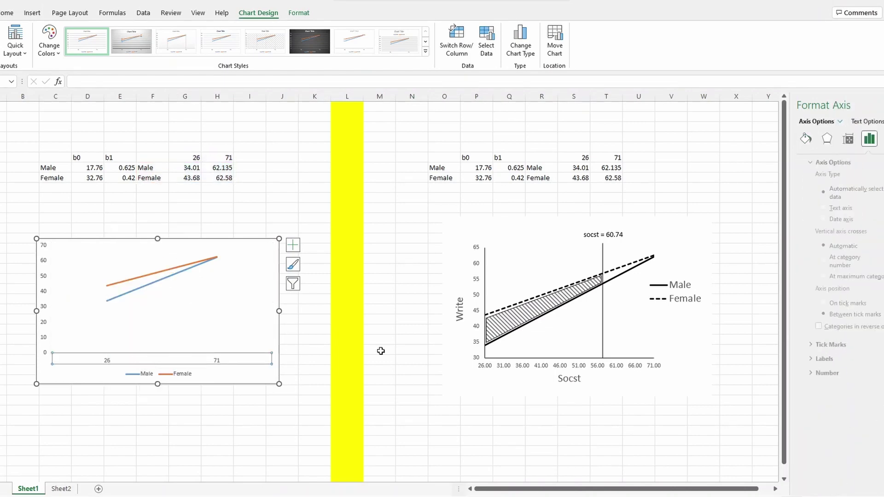
click(824, 372)
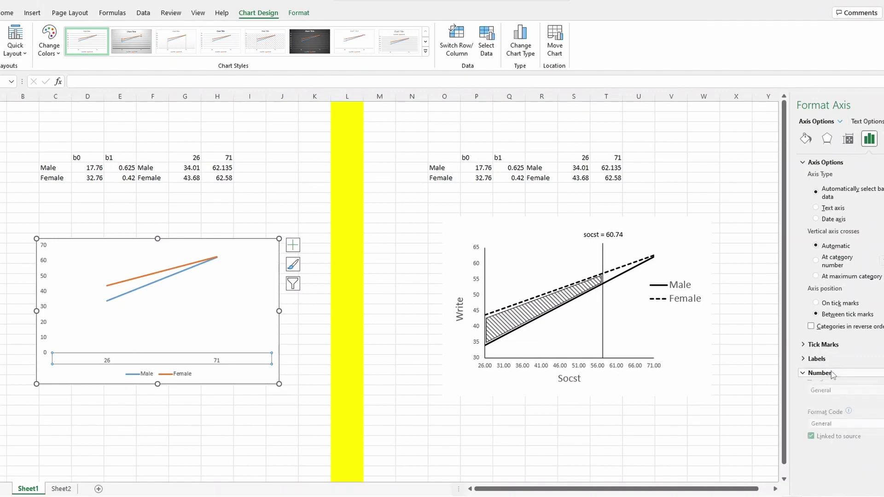
click(833, 363)
click(823, 345)
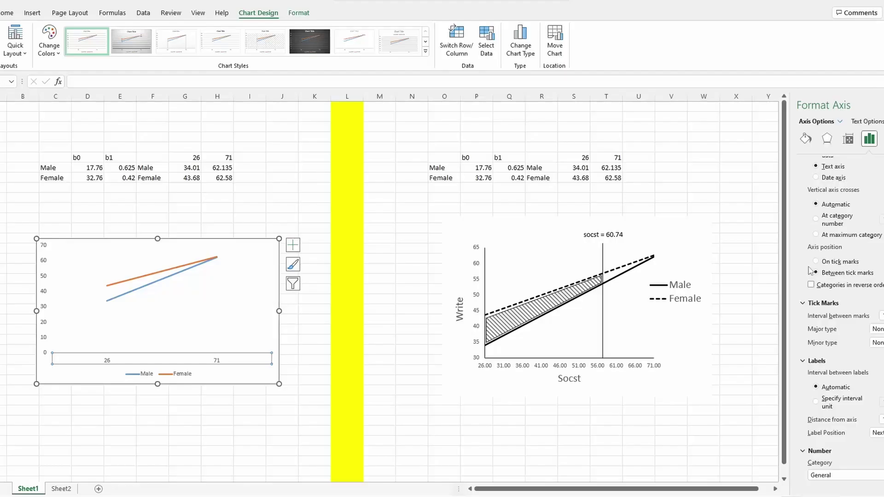
click(816, 262)
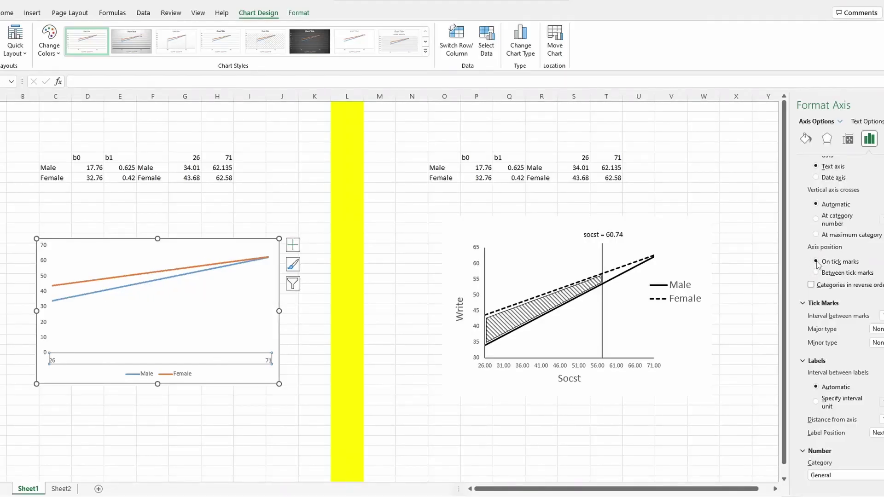
scroll(828, 279, up, 1)
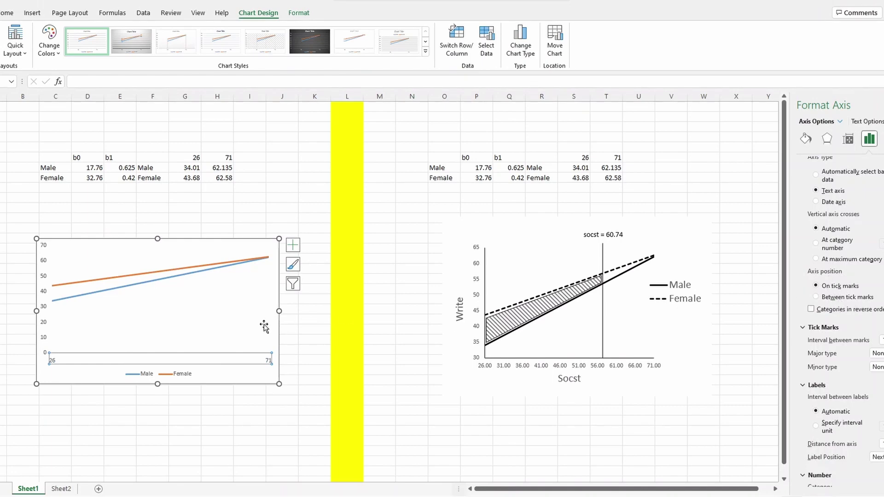
right_click(229, 358)
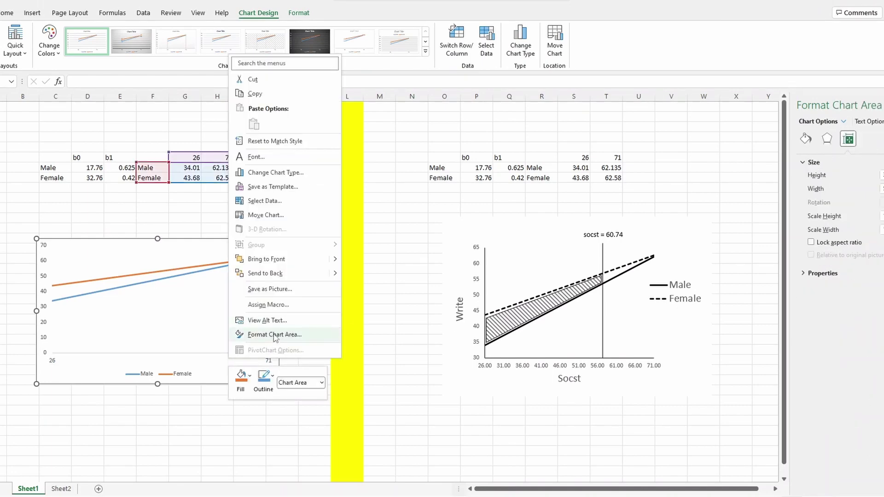
click(253, 359)
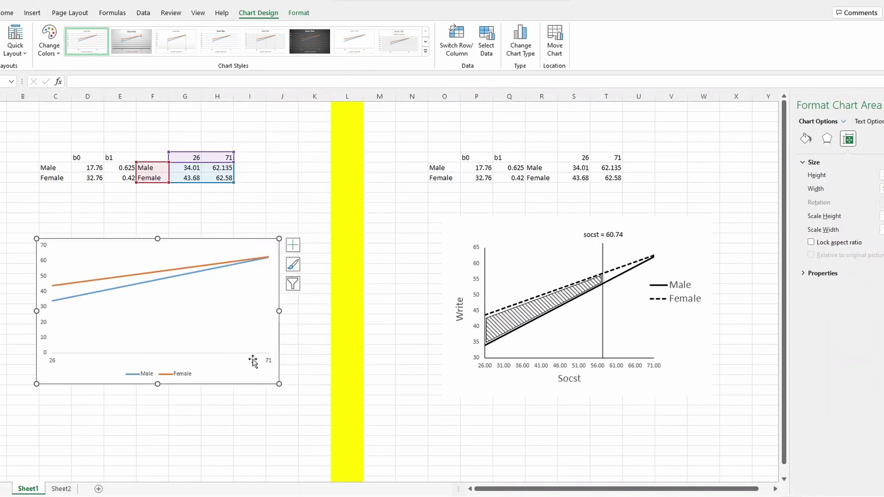
click(269, 364)
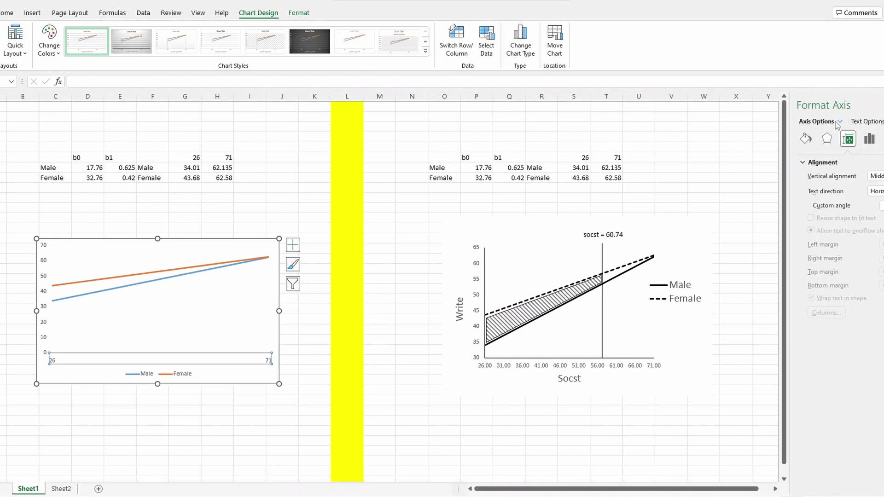
click(575, 368)
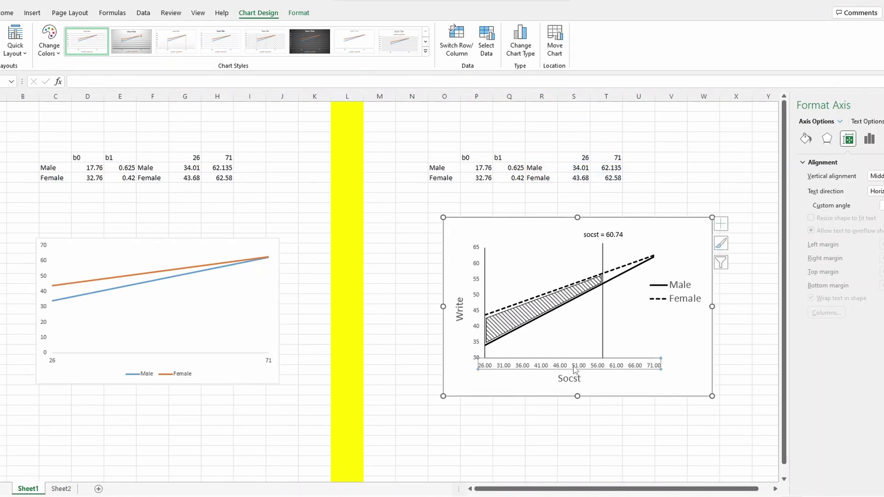
right_click(574, 370)
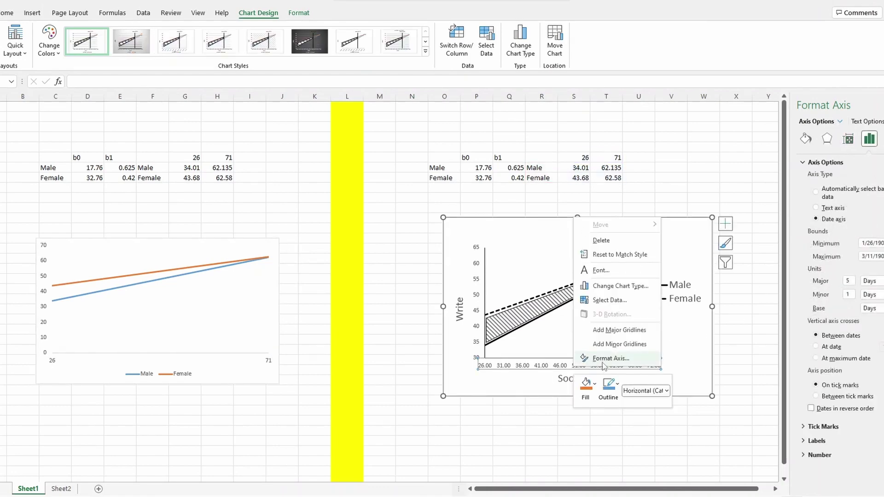
key(Escape)
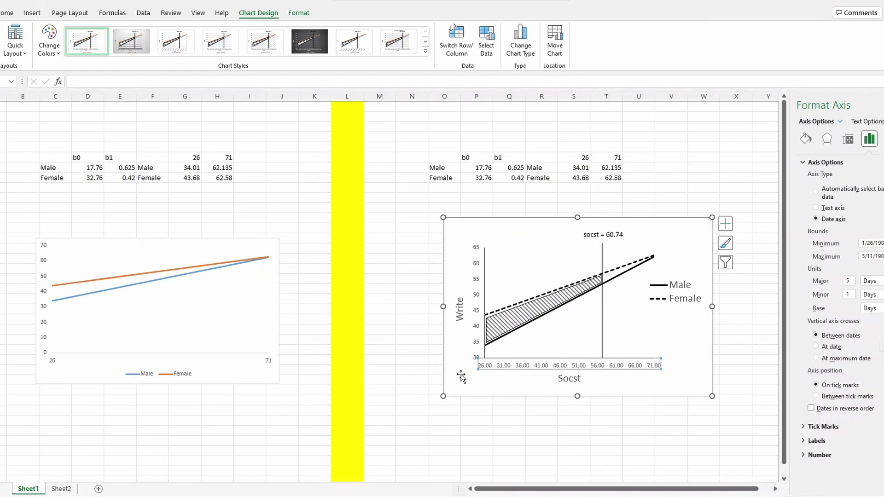
click(52, 363)
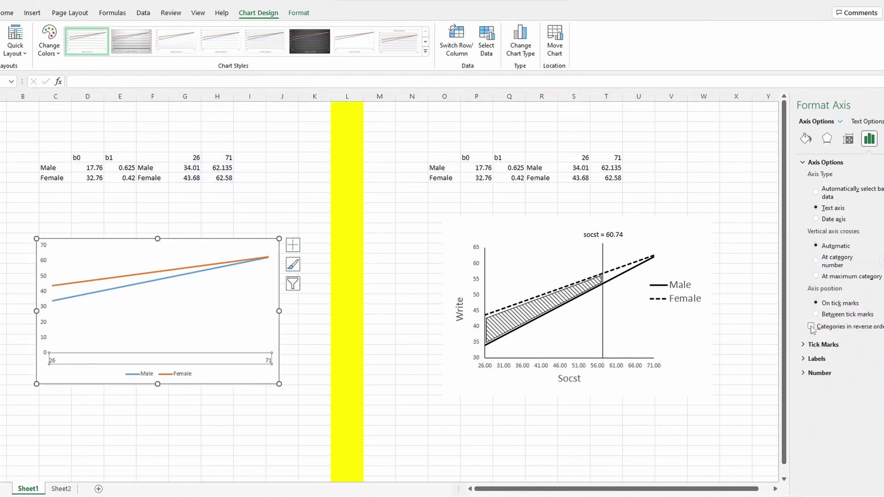
key(ctrl+z)
- Set the horizontal axis to Date axis with a major unit of 5 Days
right_click(88, 361)
click(131, 349)
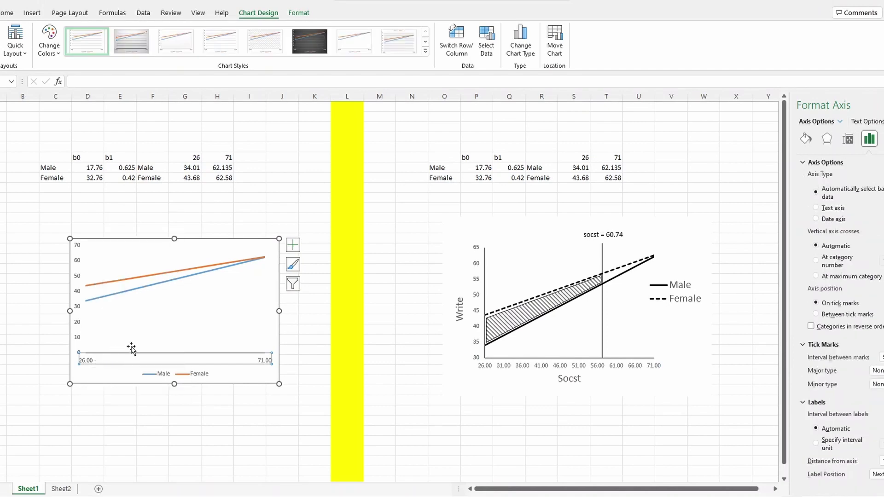
click(830, 221)
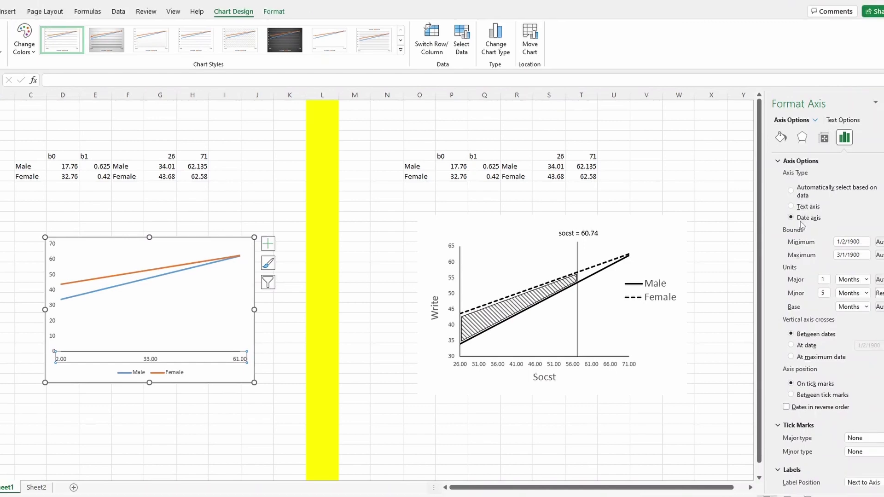
double_click(819, 282)
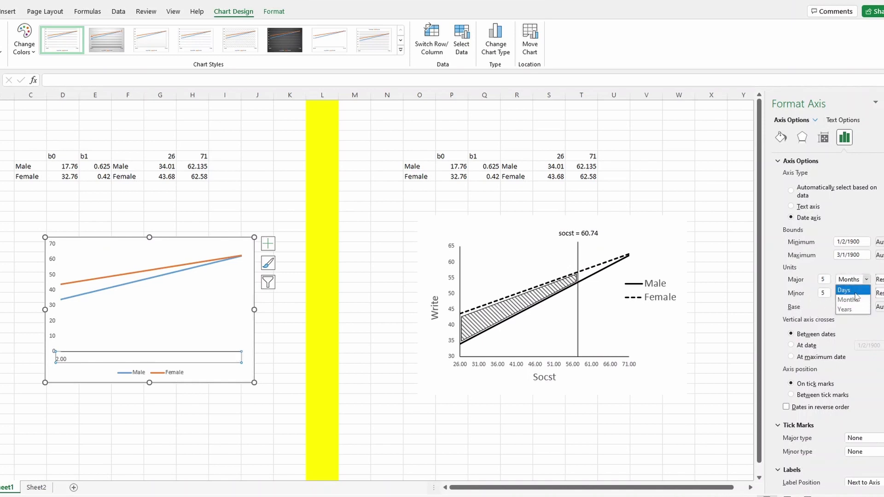
click(855, 290)
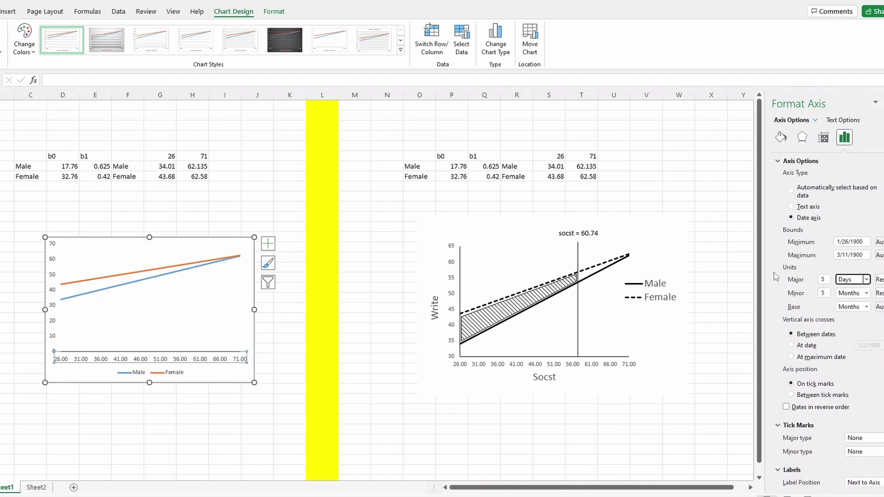
right_click(215, 364)
click(245, 491)
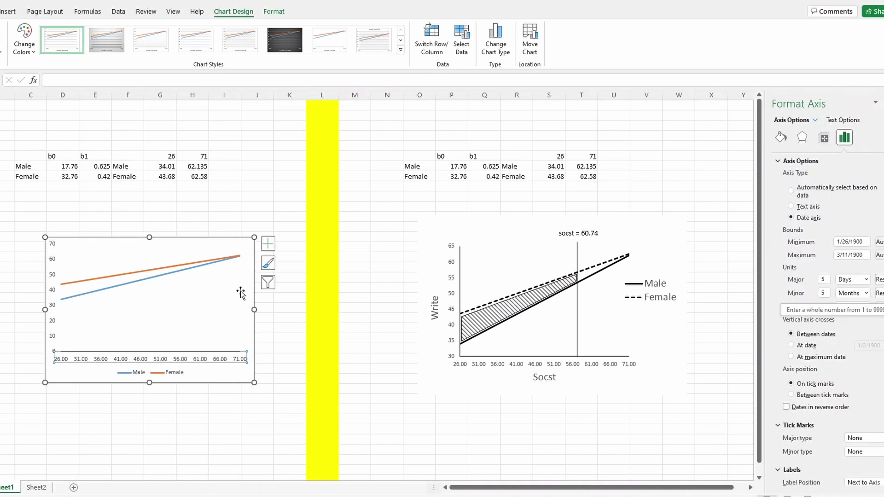
- Give the left chart's vertical axis a solid line
click(54, 309)
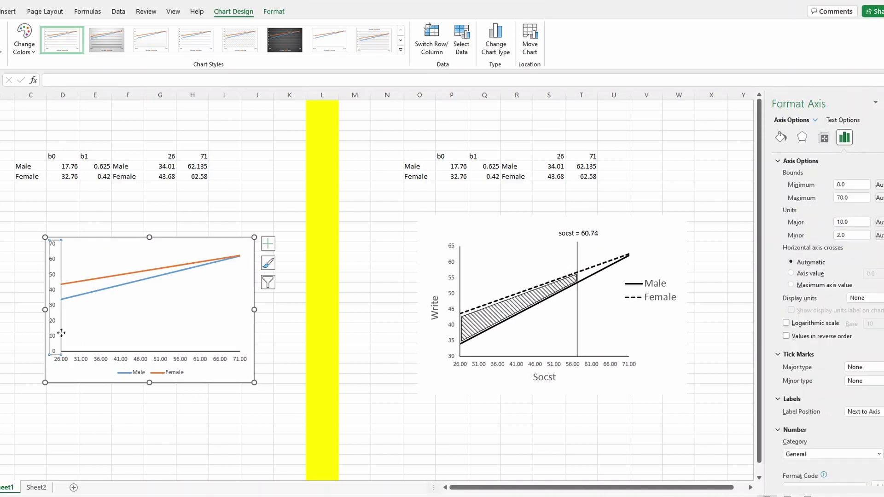
right_click(55, 324)
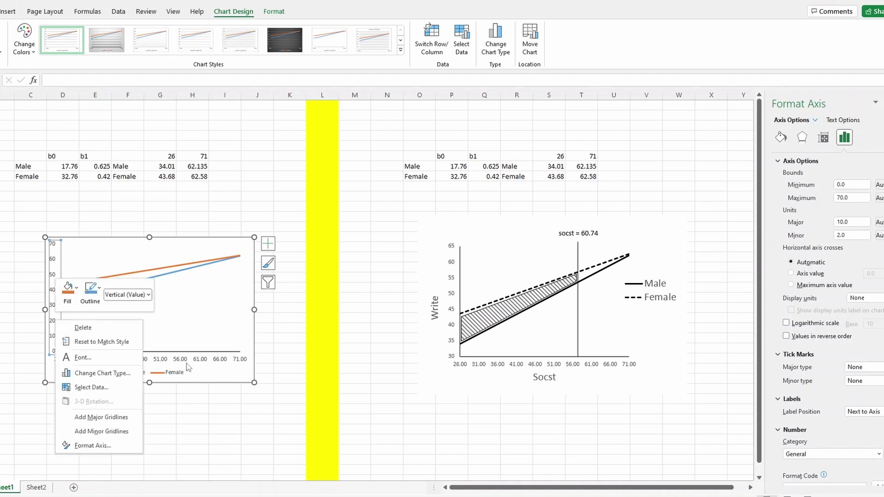
click(201, 349)
click(182, 358)
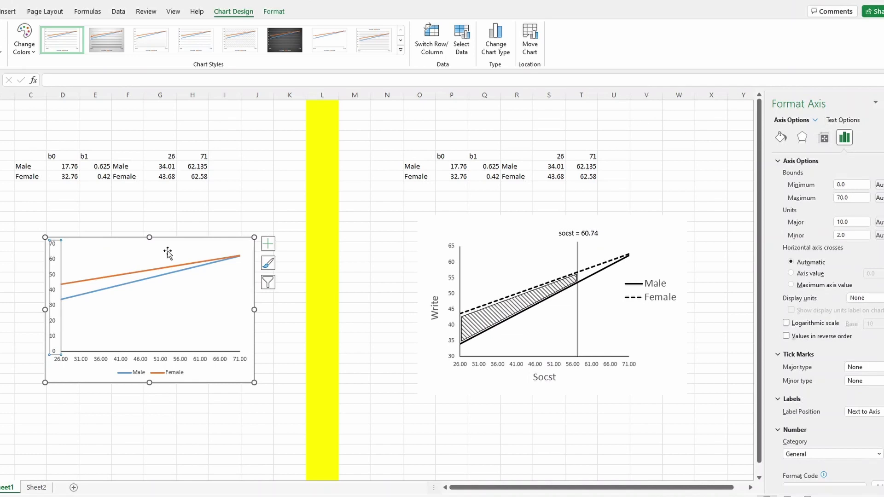
right_click(56, 315)
click(55, 313)
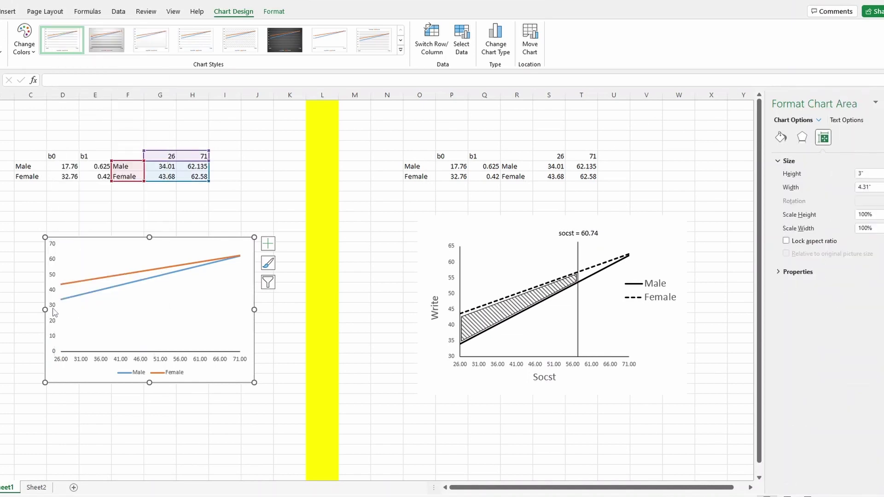
right_click(54, 312)
click(91, 434)
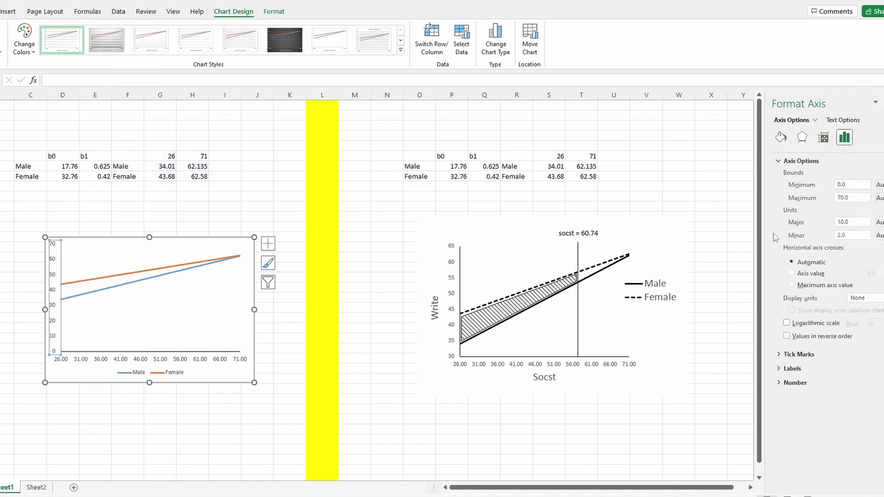
click(781, 137)
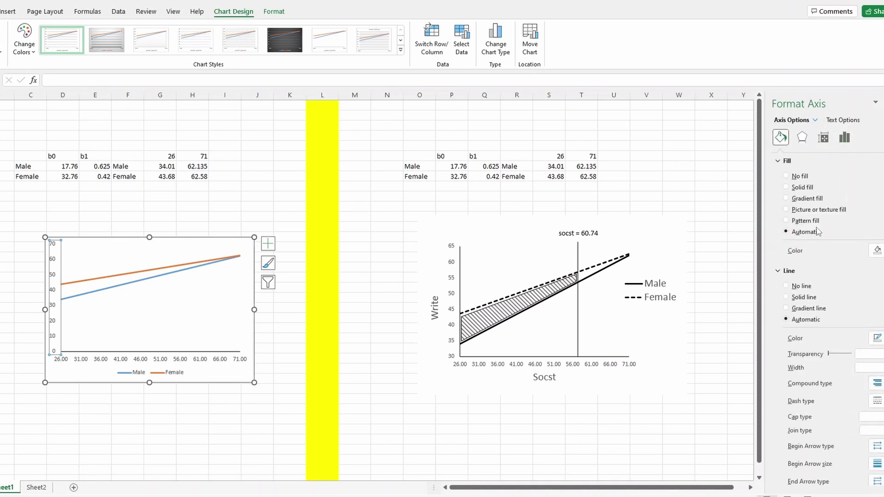
click(801, 298)
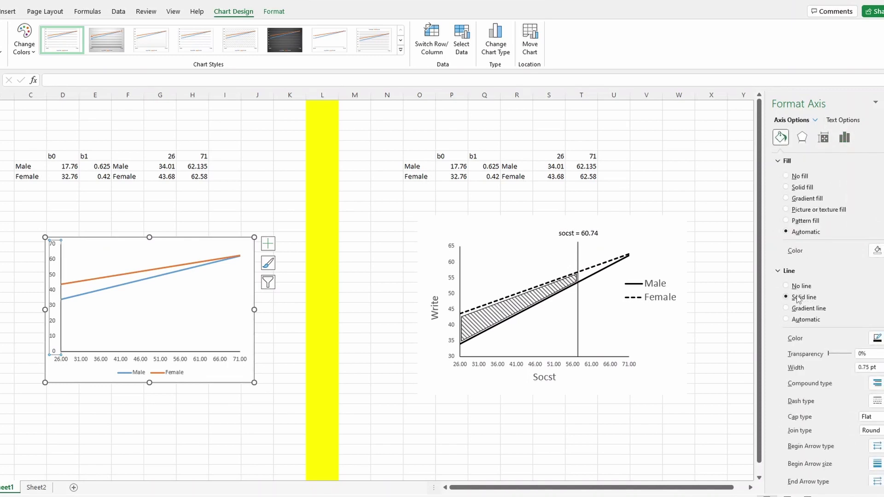
- Make the Female line black and dashed, and the Male line solid black
click(112, 365)
click(129, 273)
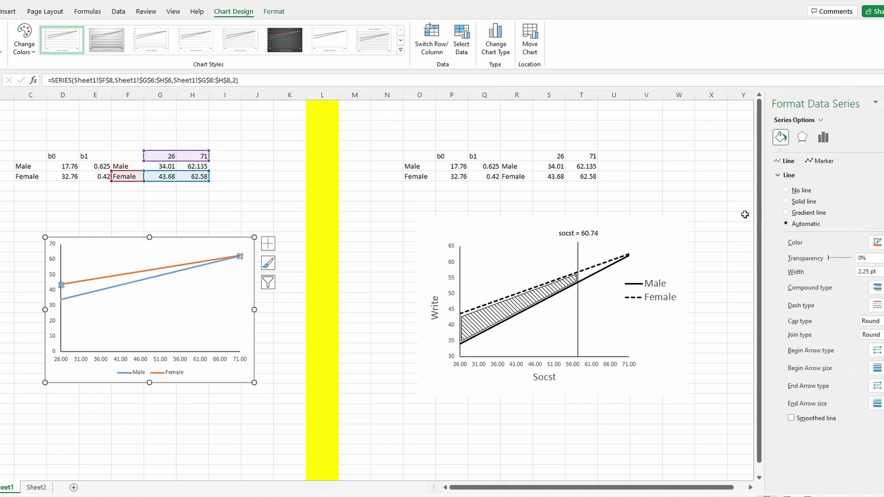
click(875, 242)
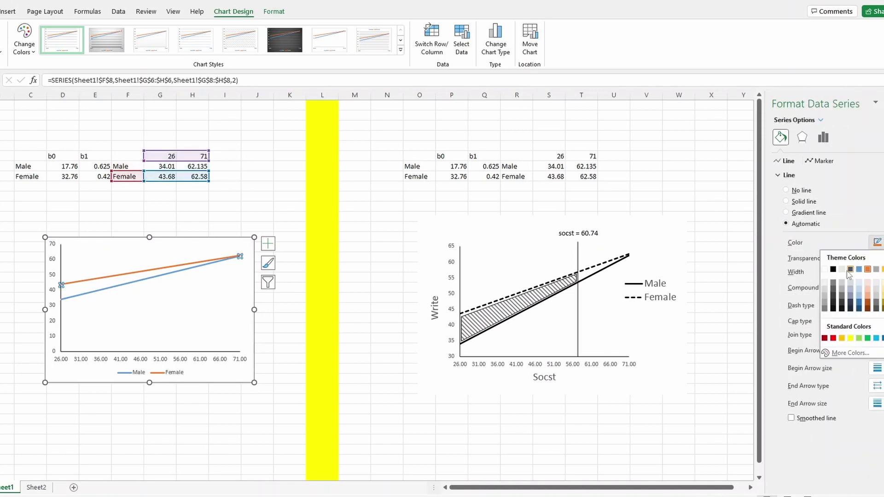
click(836, 275)
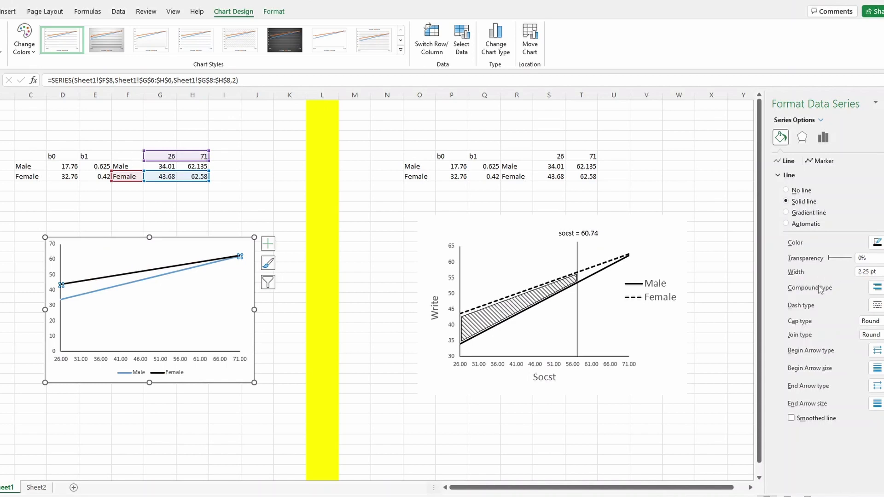
click(876, 305)
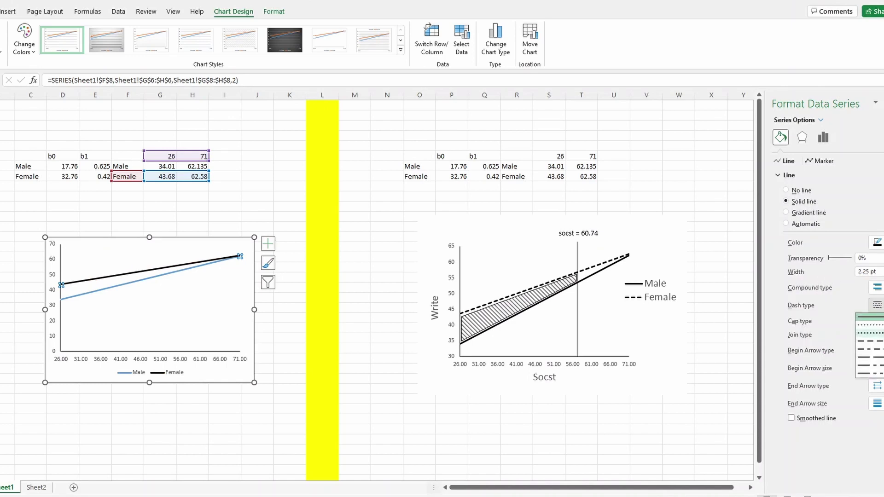
click(870, 338)
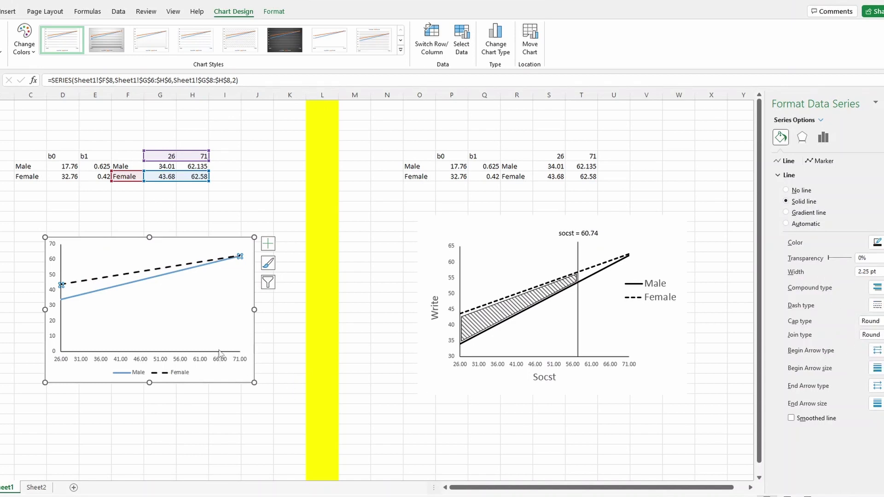
click(133, 286)
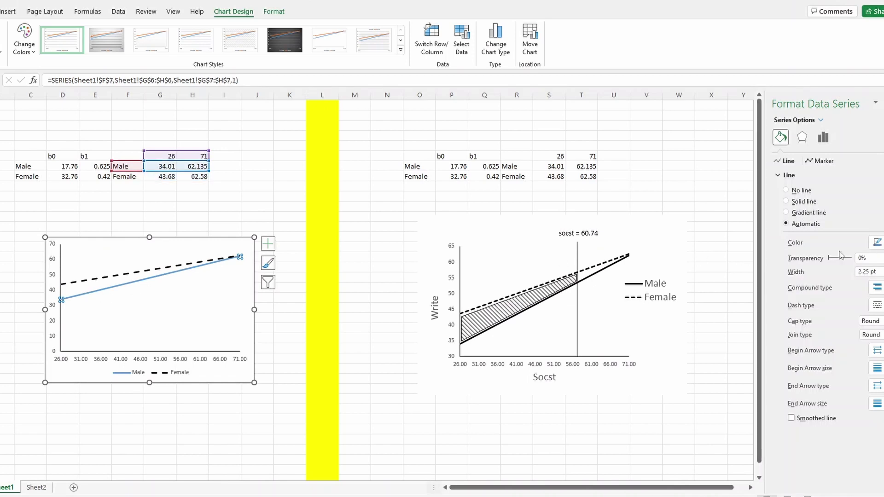
click(876, 242)
click(834, 267)
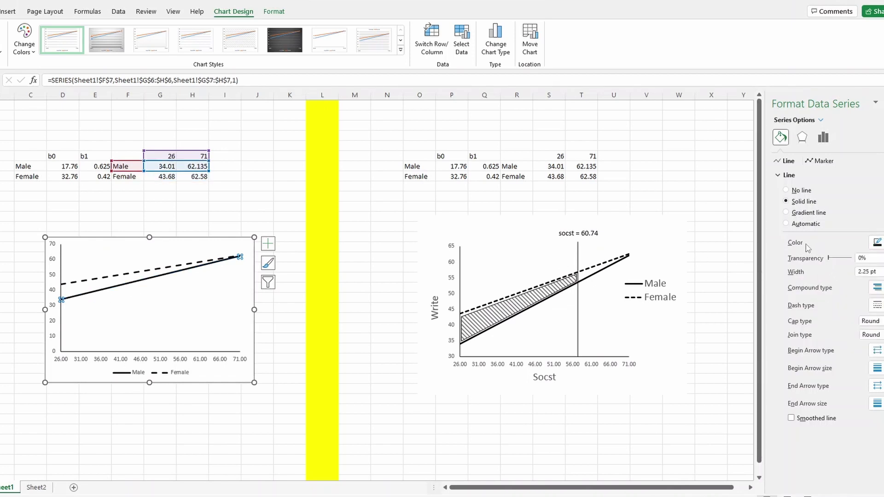
- Resize the plot area and chart, and move the legend higher on the right
click(228, 322)
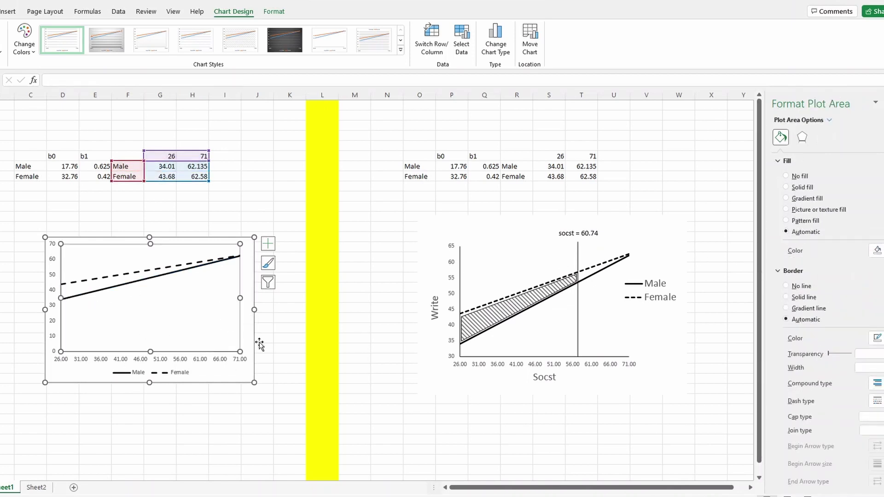
drag(240, 298, 220, 298)
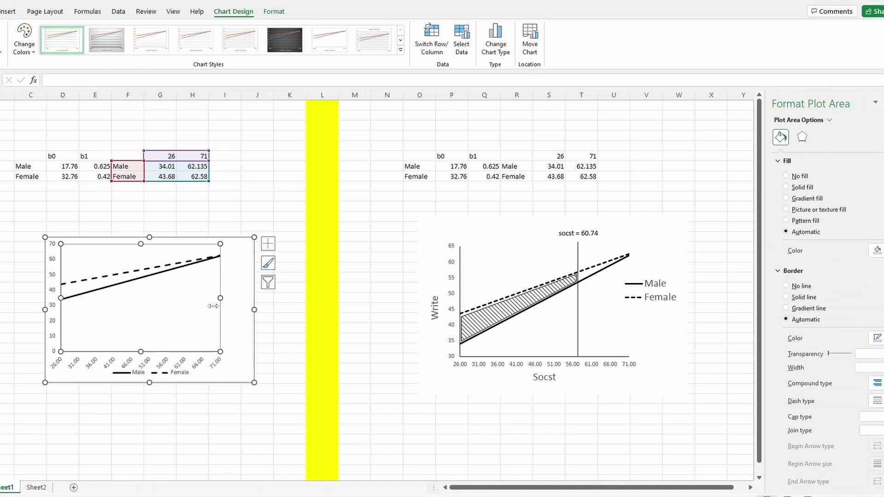
click(162, 368)
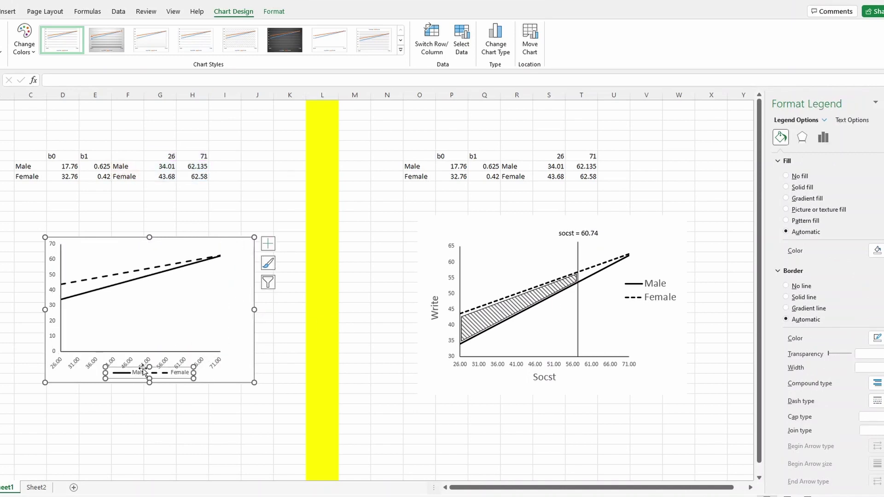
drag(162, 368, 273, 308)
click(227, 300)
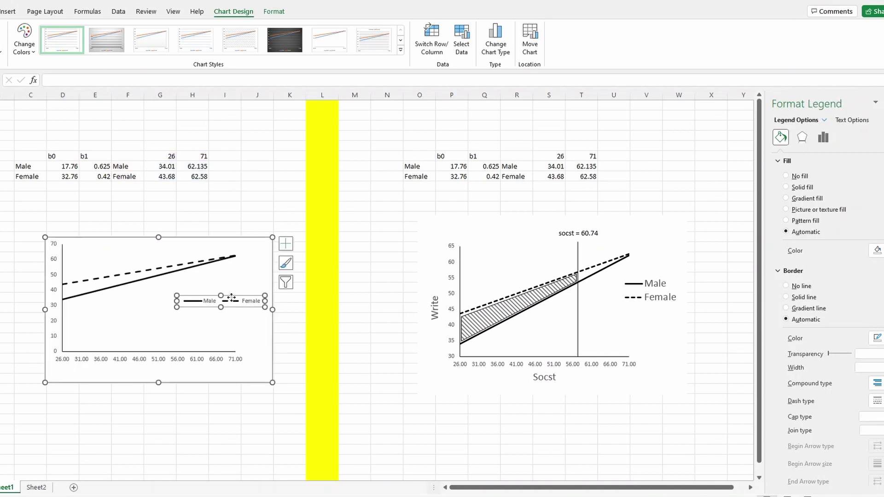
drag(177, 306, 249, 326)
click(210, 307)
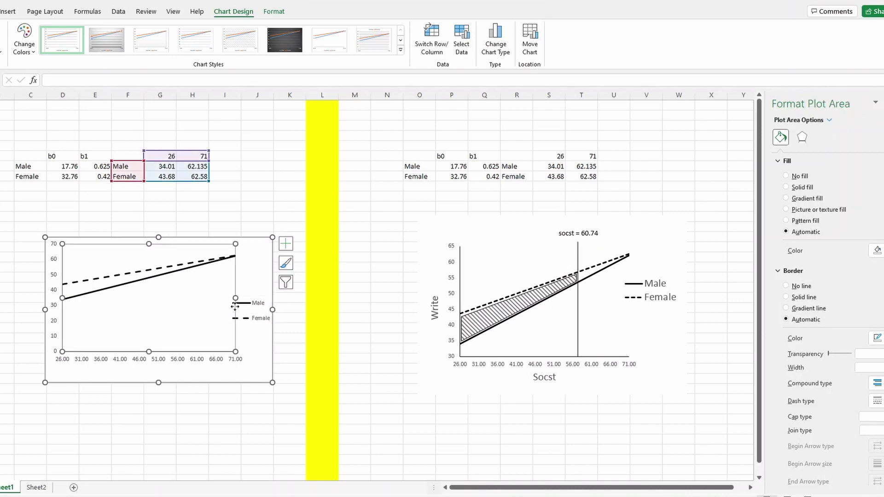
drag(234, 297, 224, 298)
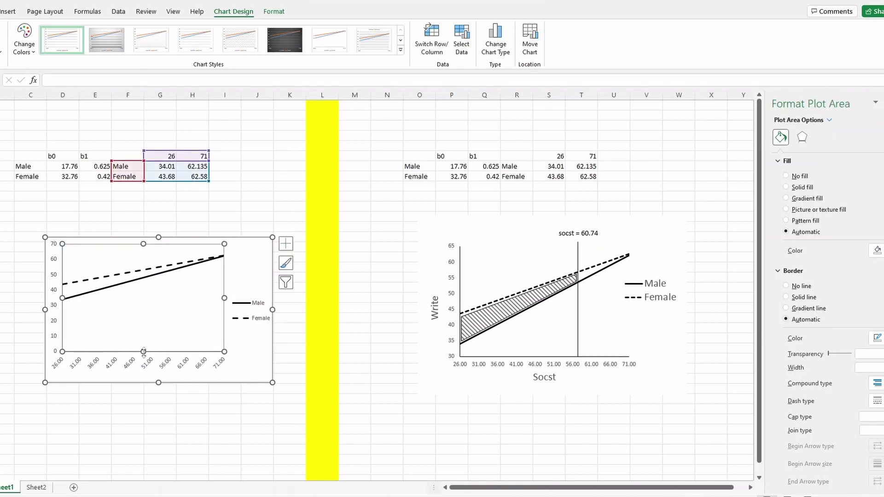
drag(143, 352, 144, 358)
drag(44, 309, 14, 309)
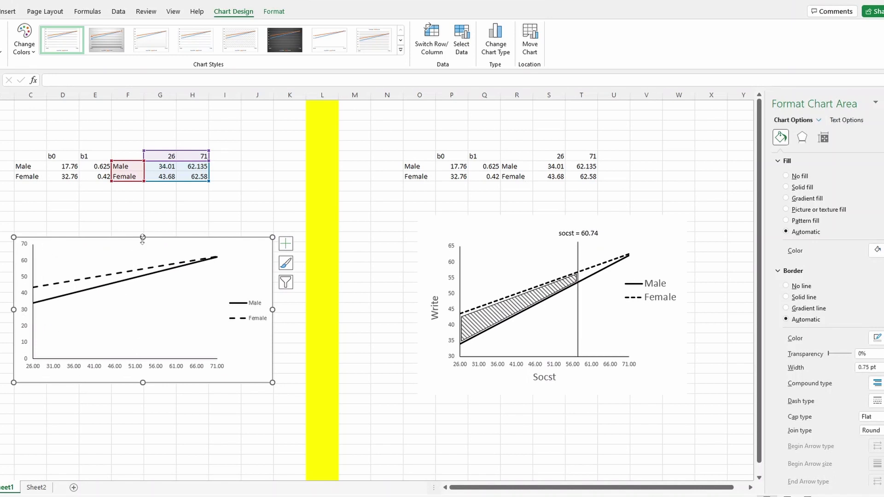
drag(142, 237, 141, 223)
click(103, 305)
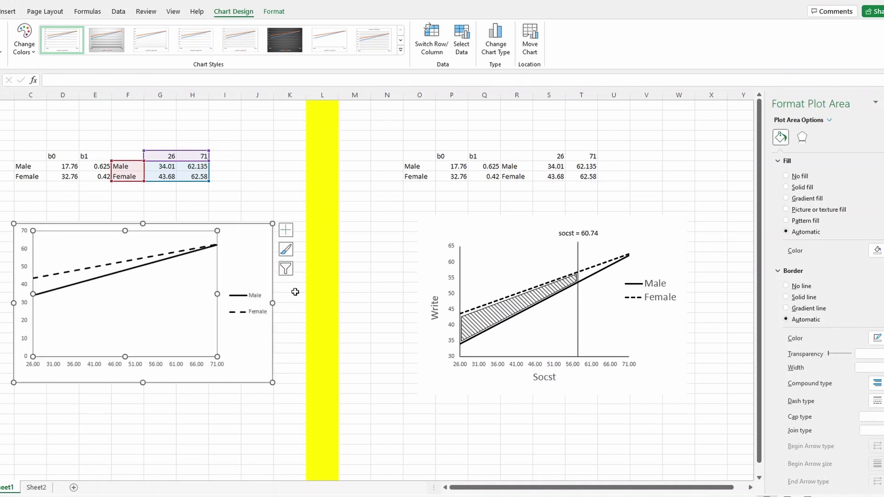
click(267, 299)
mouse_move(254, 291)
mouse_down()
mouse_move(254, 278)
mouse_move(266, 279)
mouse_up()
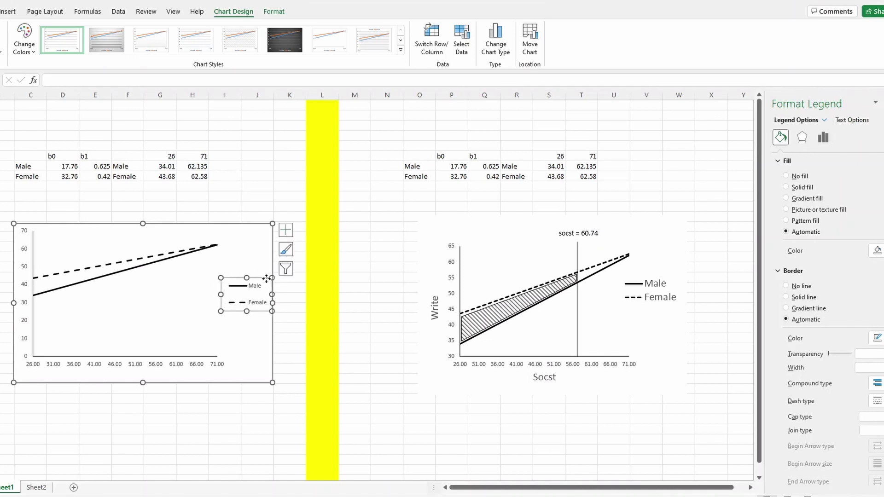
- Set the chart area to No fill and No line border, then shift it right slightly
click(109, 228)
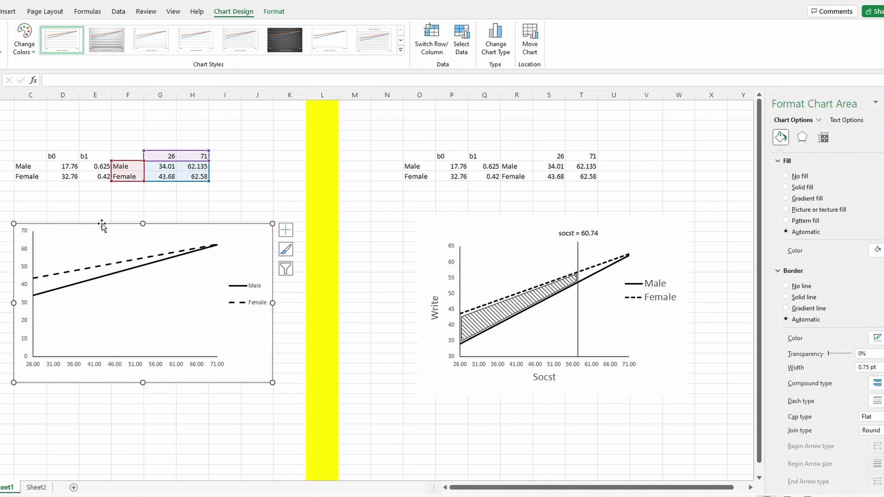
right_click(104, 228)
click(161, 483)
click(800, 175)
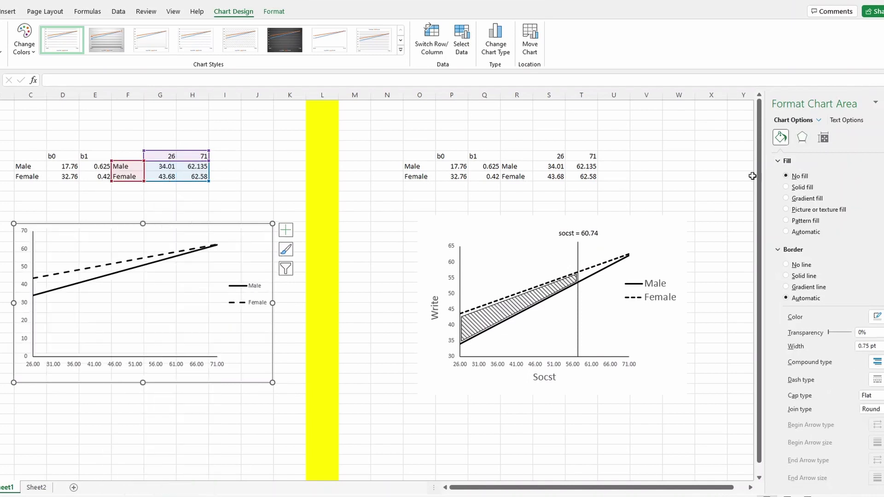
click(809, 266)
drag(165, 223, 174, 224)
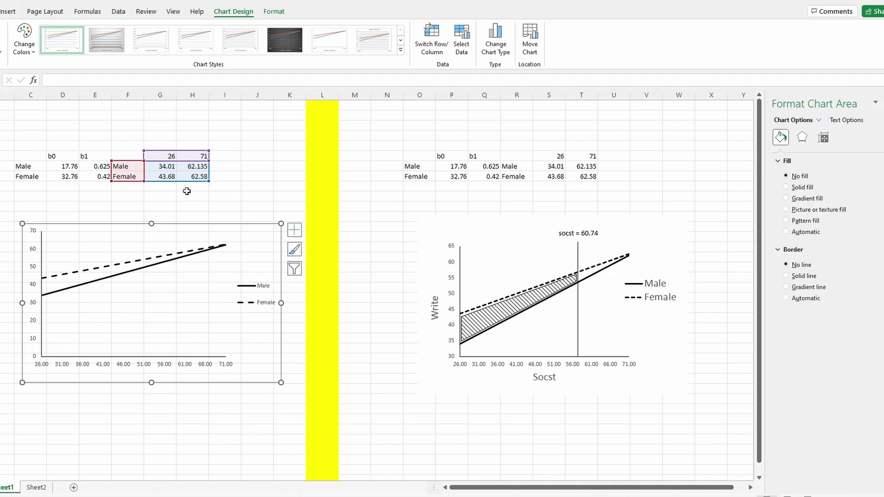
- Draw a vertical line shape down to the x-axis between the 56 and 61 marks
click(8, 11)
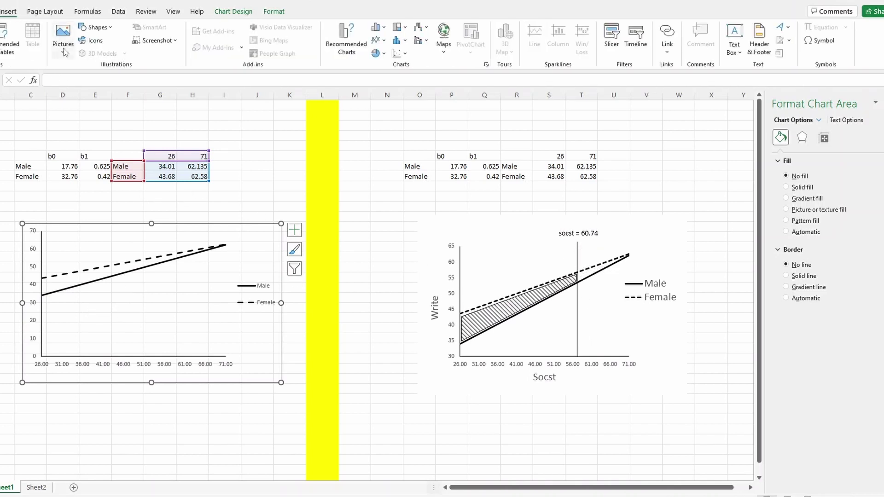
click(96, 27)
click(83, 95)
drag(171, 232, 167, 347)
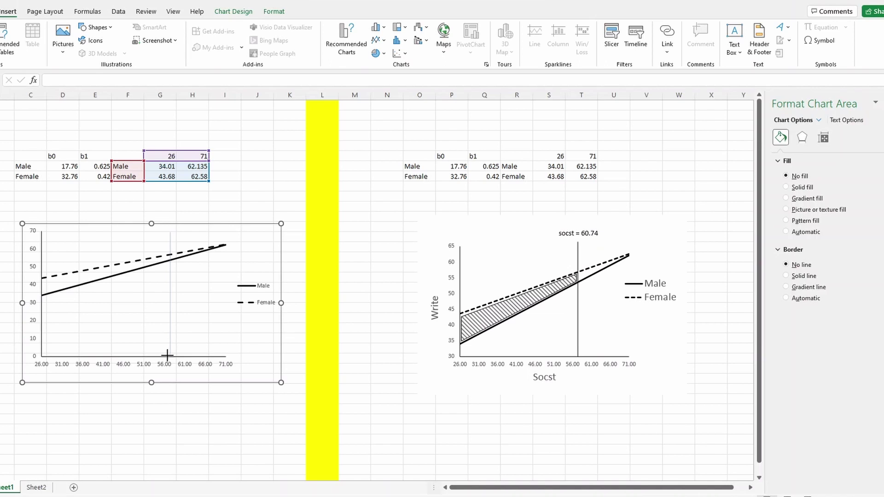
drag(167, 355, 167, 355)
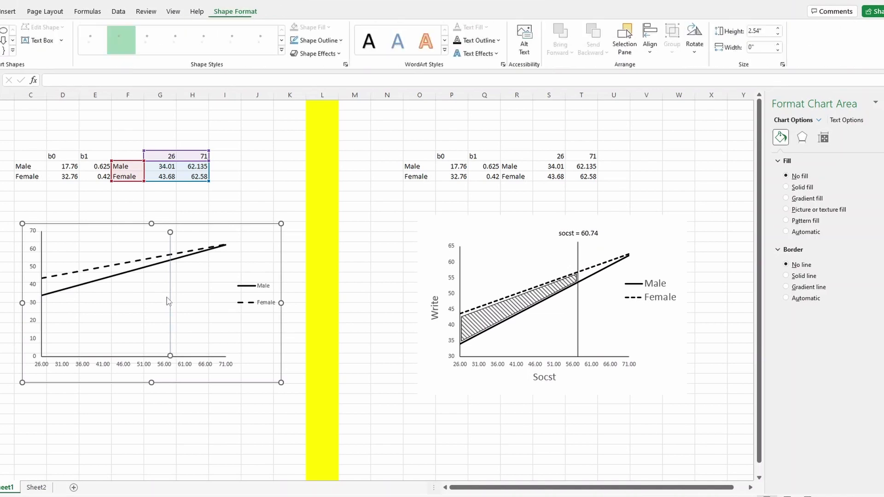
drag(170, 296, 171, 297)
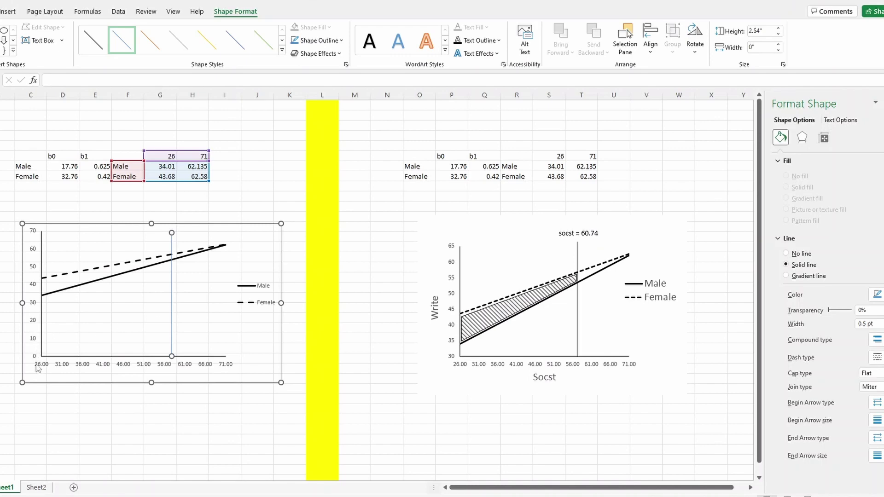
click(33, 324)
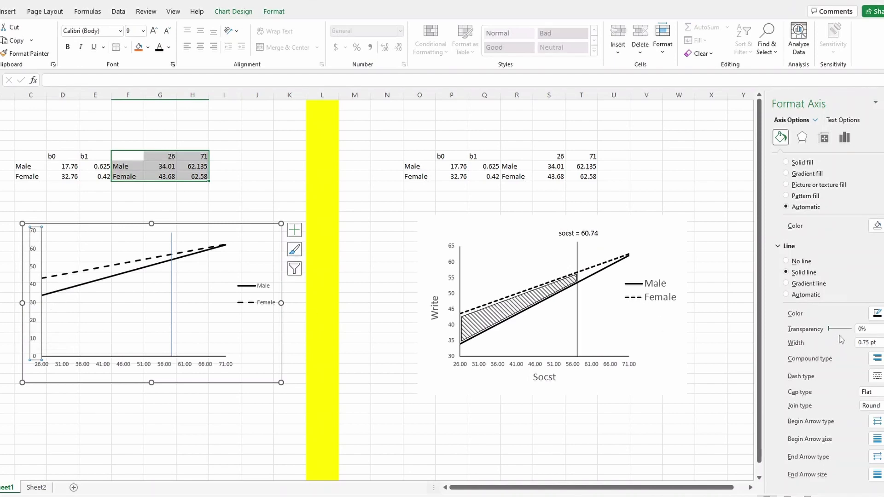
- Set the vertical axis minimum bound to 30
right_click(33, 341)
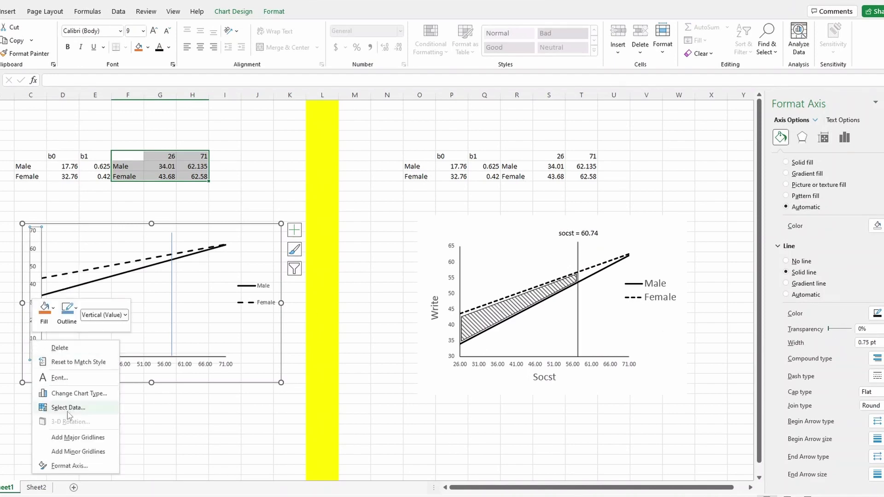
click(81, 465)
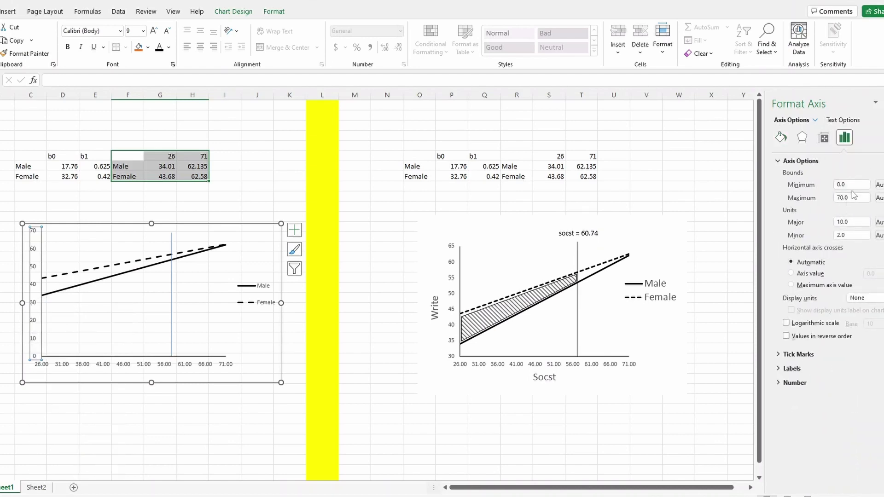
click(850, 184)
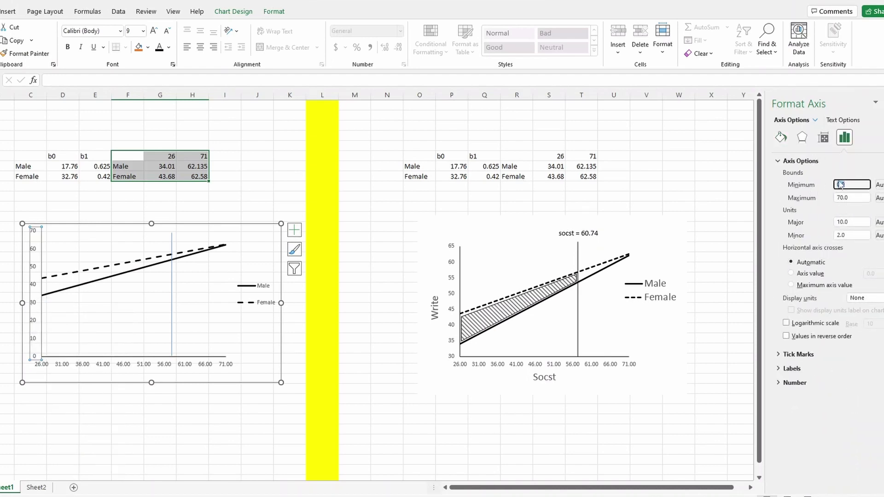
key(Return)
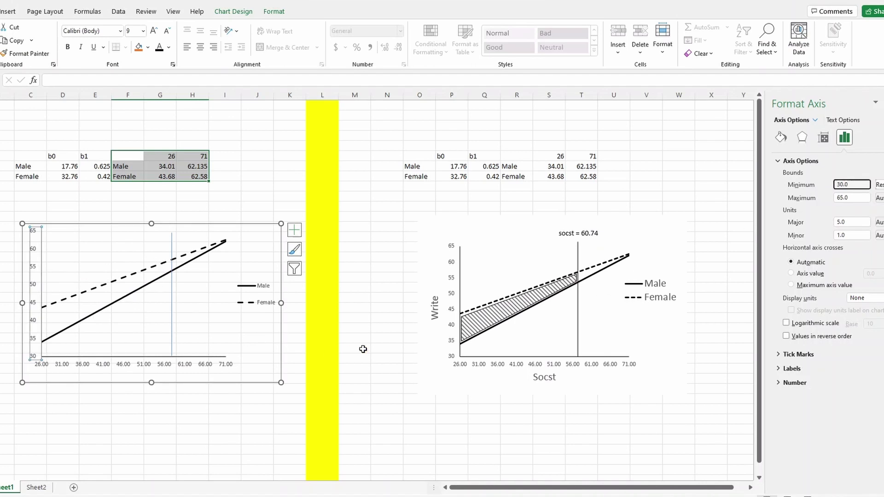
- Nudge the vertical marker line slightly and change its line colour to black
click(171, 245)
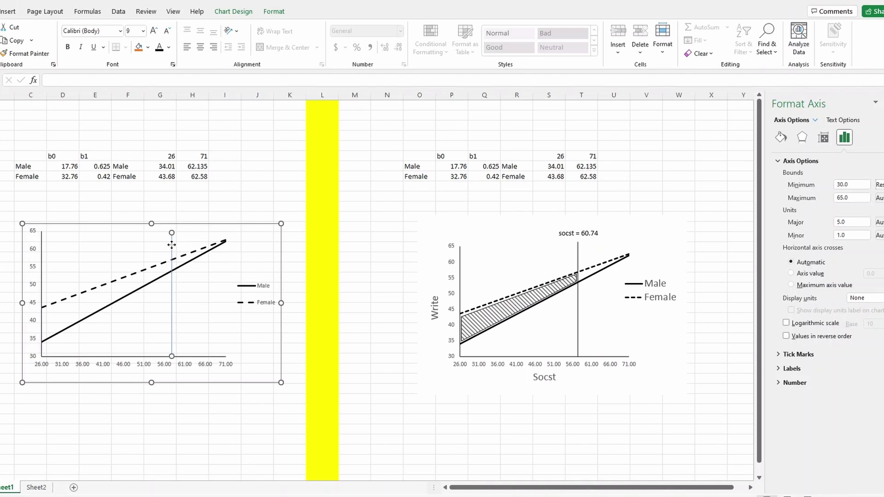
drag(171, 245, 178, 247)
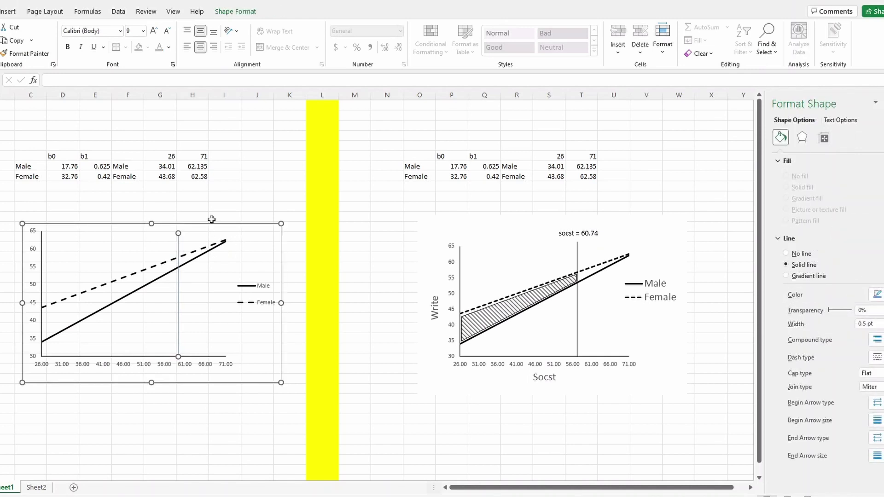
click(876, 295)
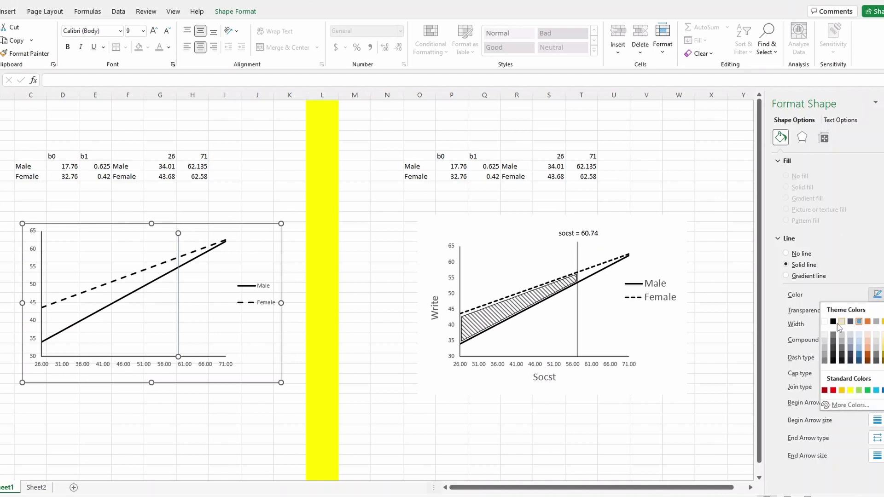
click(839, 323)
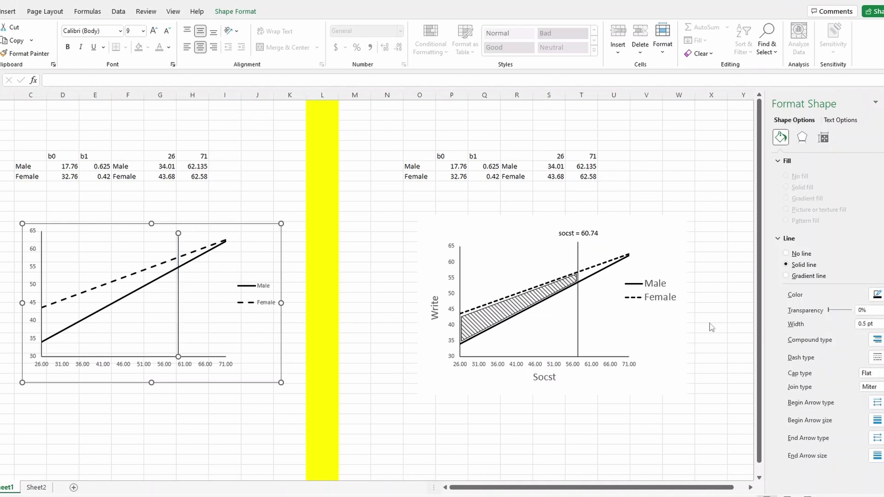
click(183, 225)
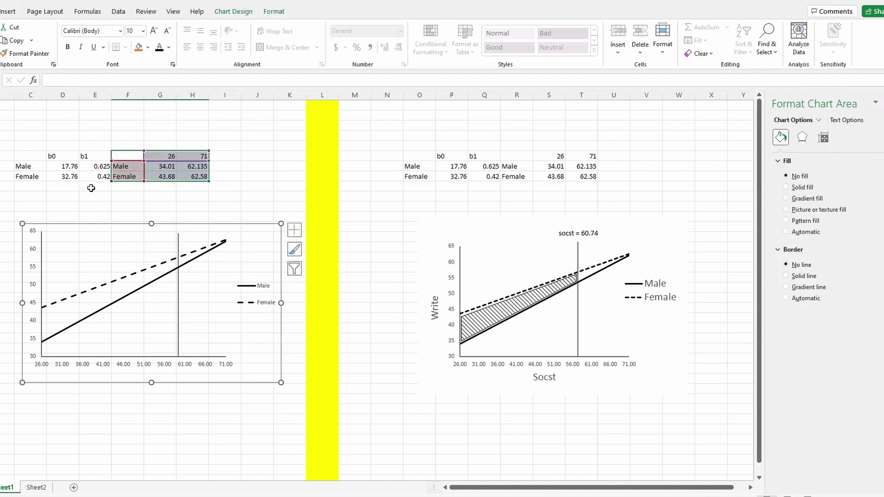
click(8, 11)
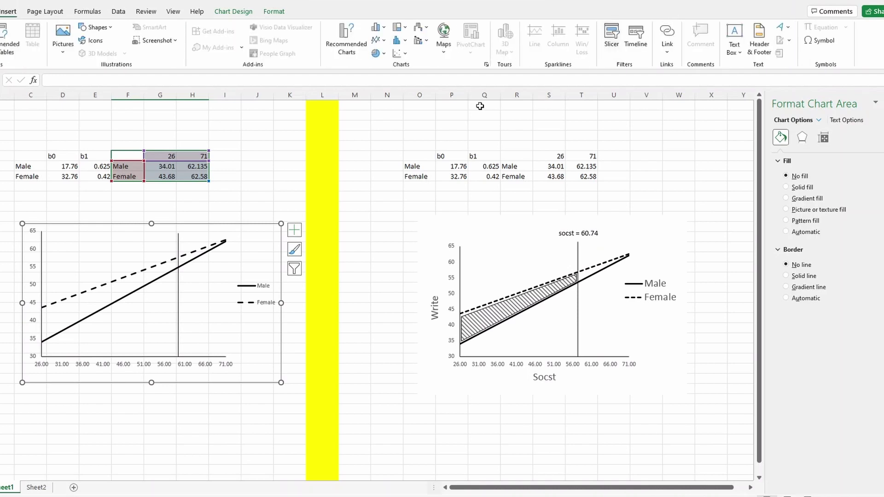
- Add a 'socst = 60.74' text box label positioned at the top of the vertical line
click(734, 51)
click(748, 71)
click(167, 233)
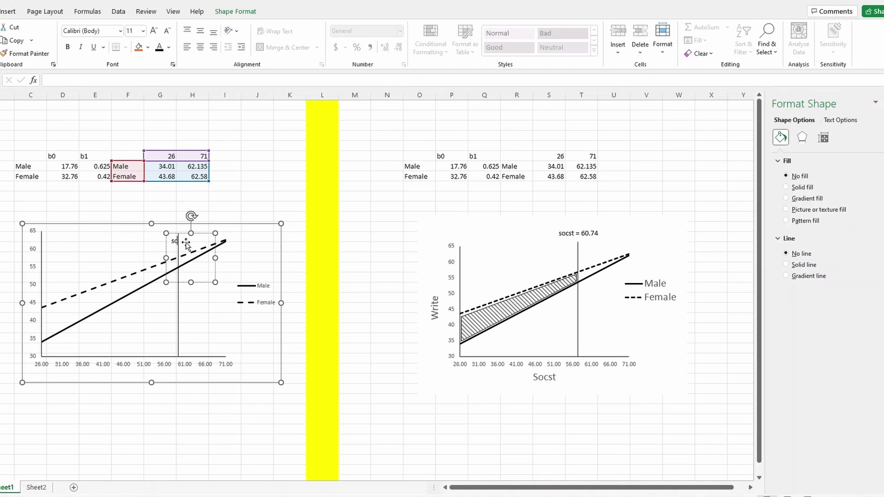
text(socst = 60.74)
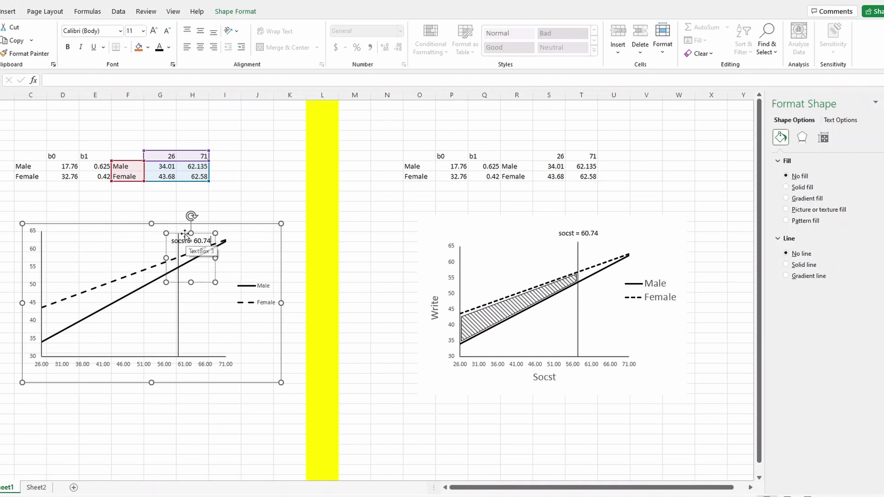
drag(184, 233, 175, 217)
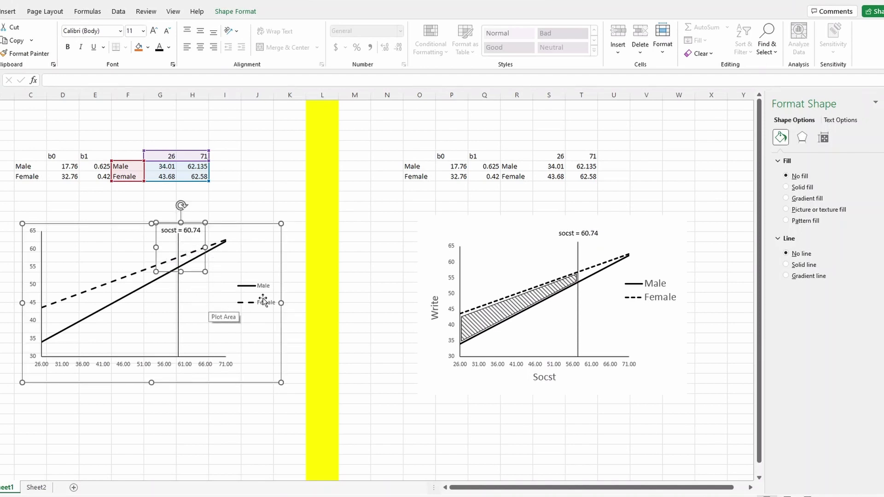
click(245, 233)
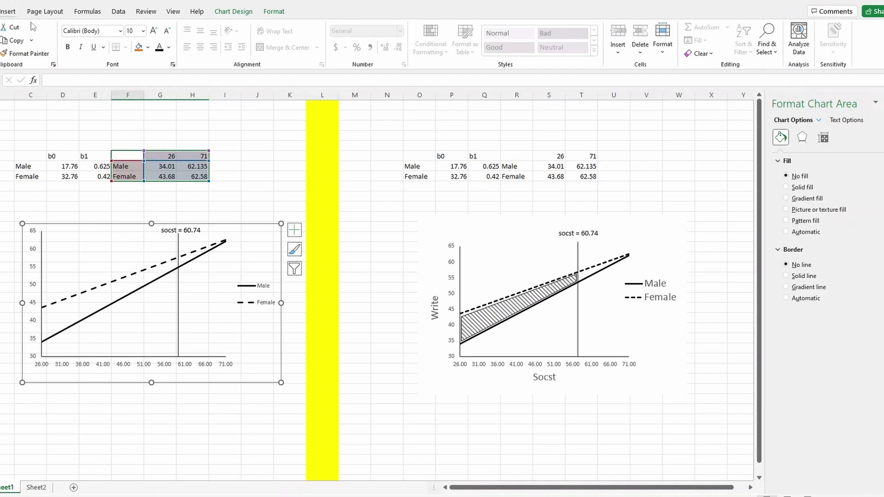
click(9, 12)
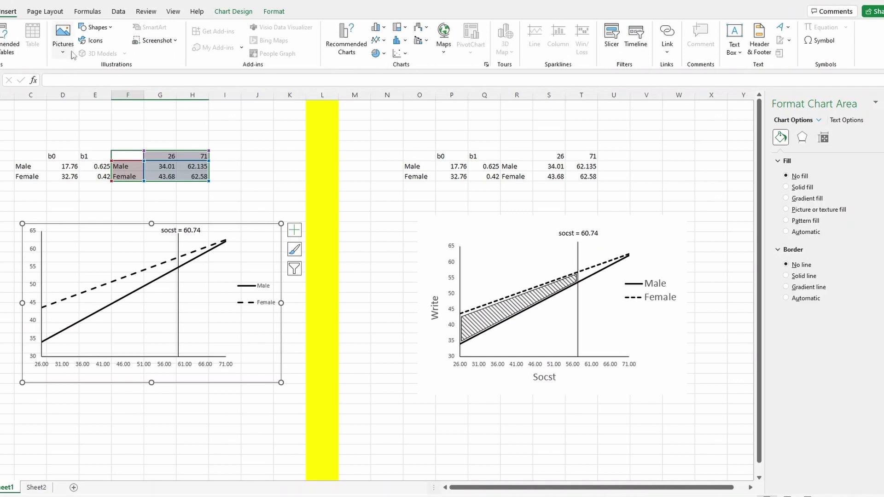
- Attempt a freeform shape along the Female line, then delete the failed attempt
click(96, 27)
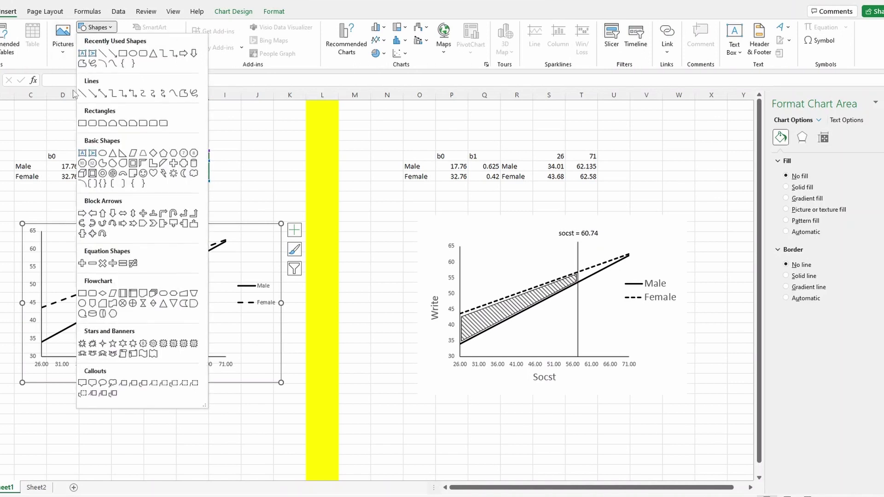
click(82, 64)
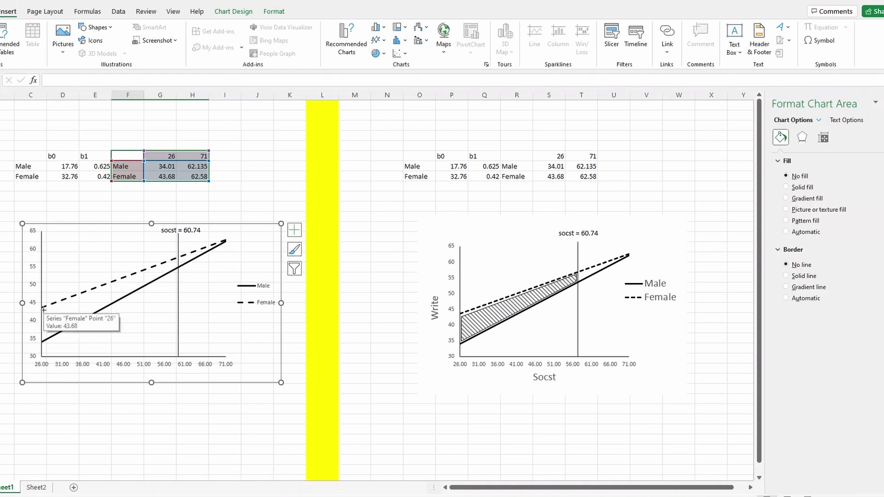
mouse_move(42, 310)
mouse_down()
mouse_move(129, 283)
mouse_move(131, 296)
mouse_move(126, 291)
mouse_move(159, 273)
mouse_up()
double_click(158, 273)
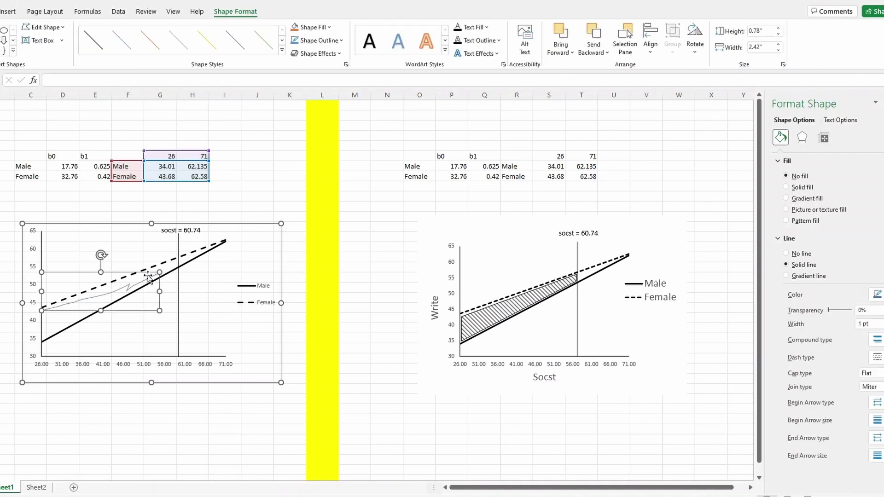
key(Delete)
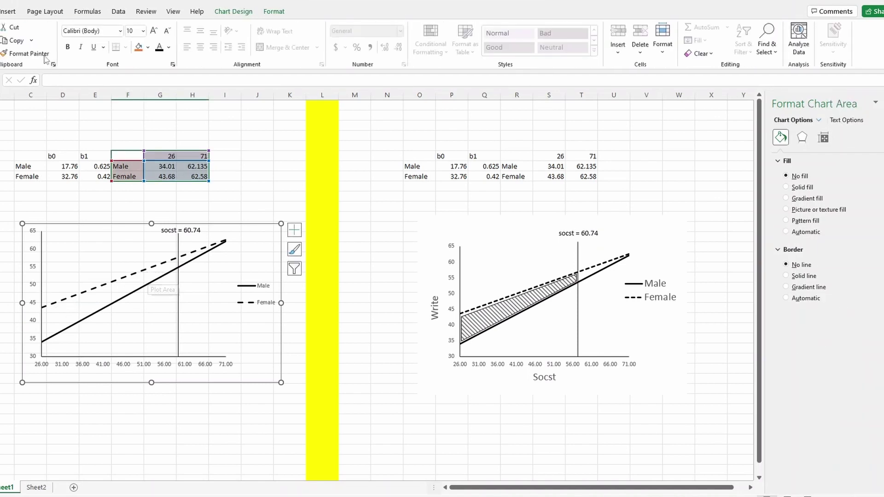
- Trace a closed freeform shape between the Female and Male lines up to the vertical line
click(8, 11)
click(96, 27)
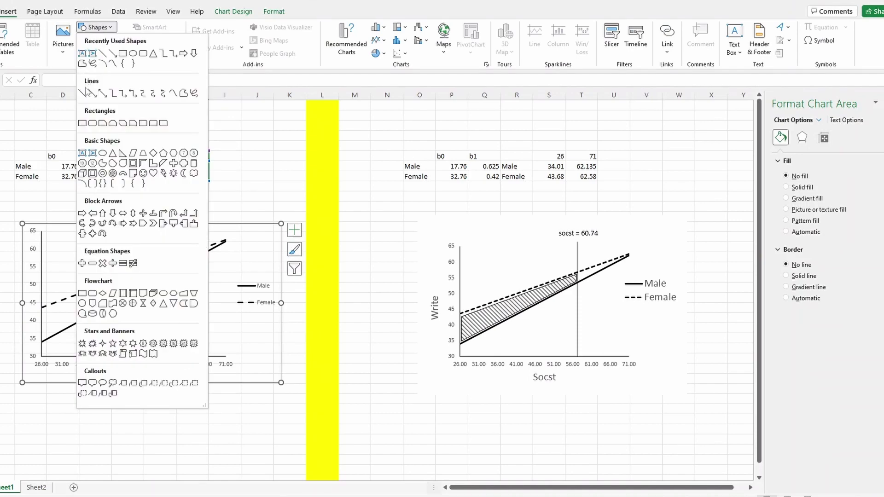
click(82, 64)
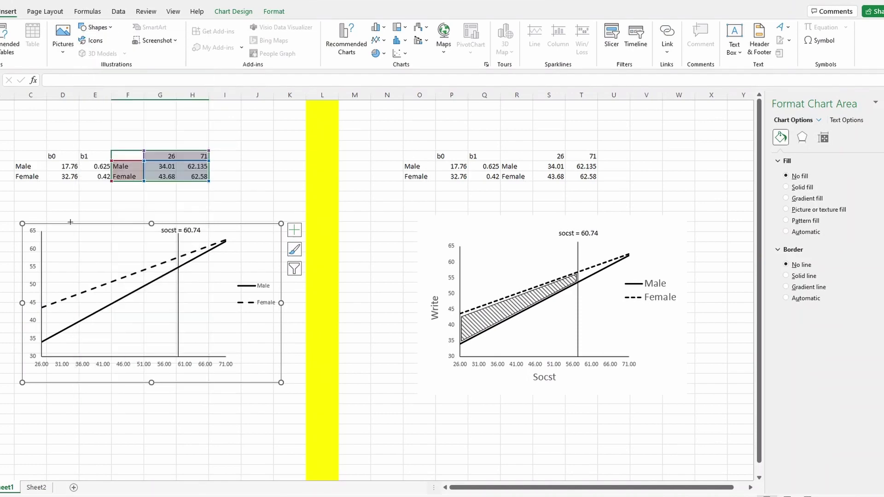
click(42, 310)
click(177, 266)
click(41, 309)
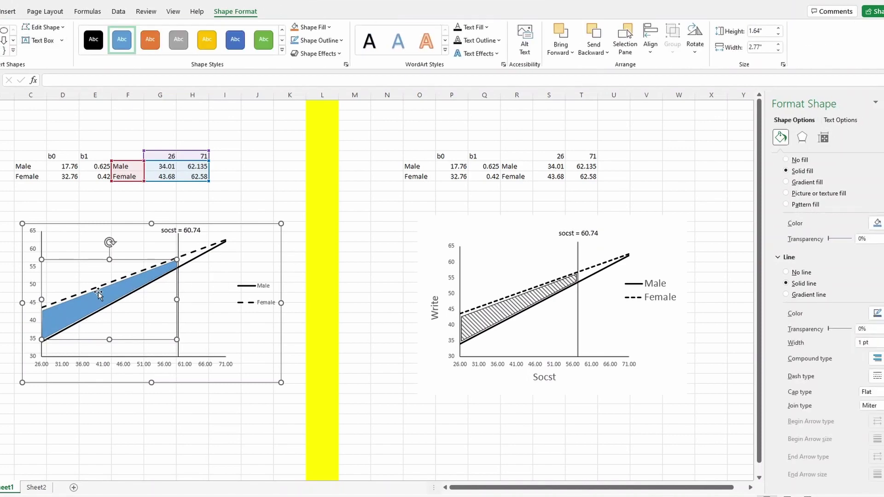
- Give the region a diagonal-stripe pattern fill with a dark grey foreground
click(786, 205)
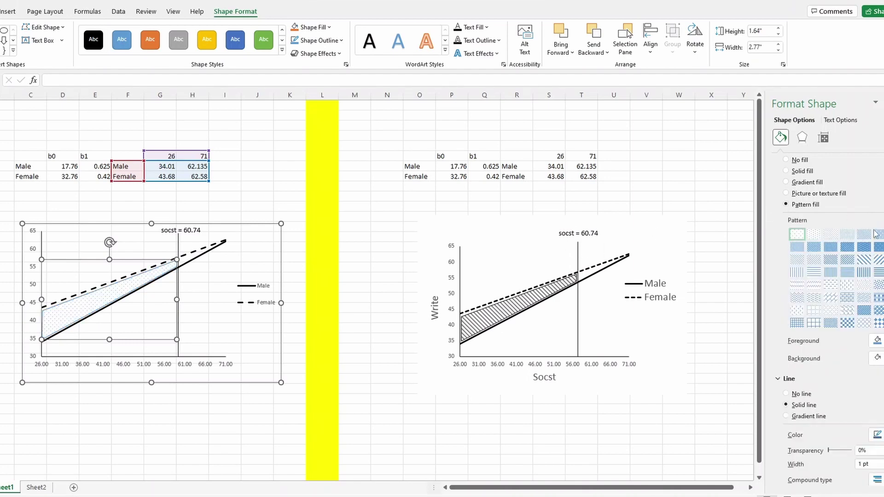
click(863, 259)
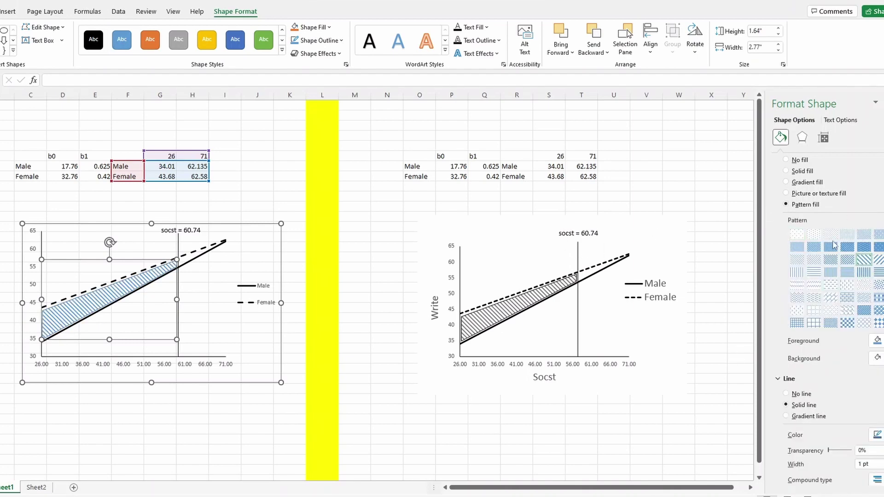
click(879, 345)
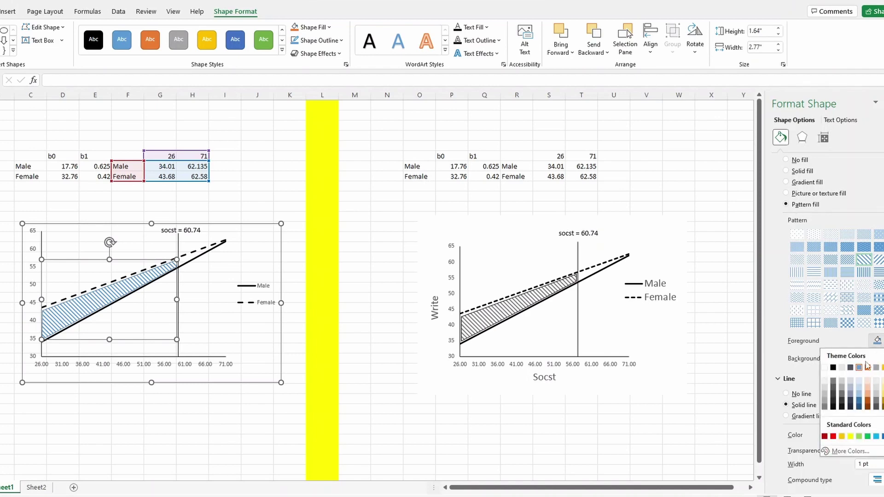
click(831, 387)
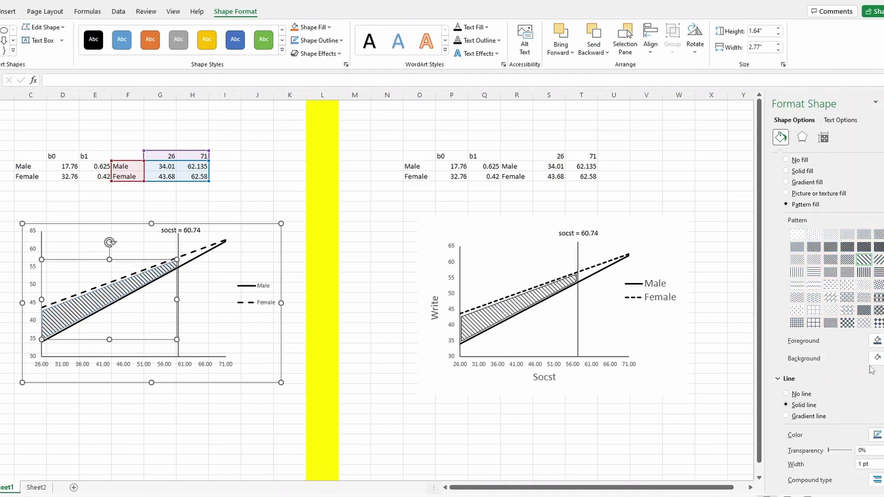
scroll(855, 436, down, 1)
- Leave the outline colour unchanged and preview the hatching by deselecting and reselecting the shape
click(877, 334)
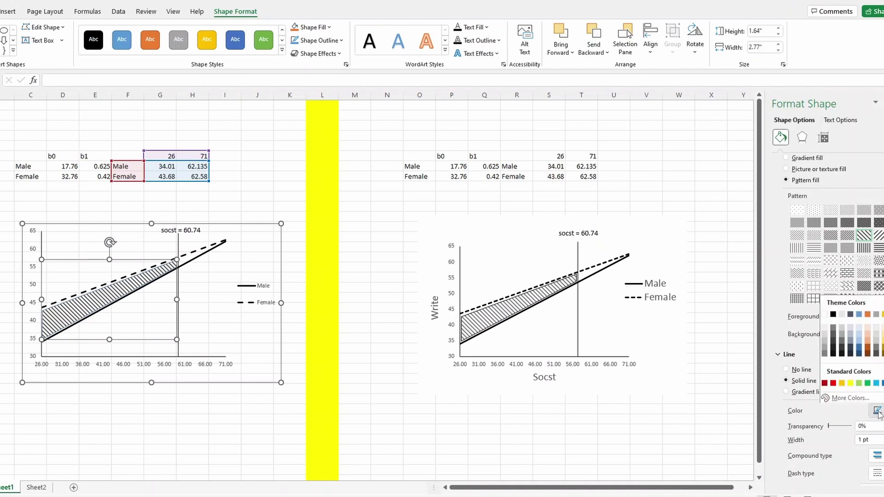
key(Escape)
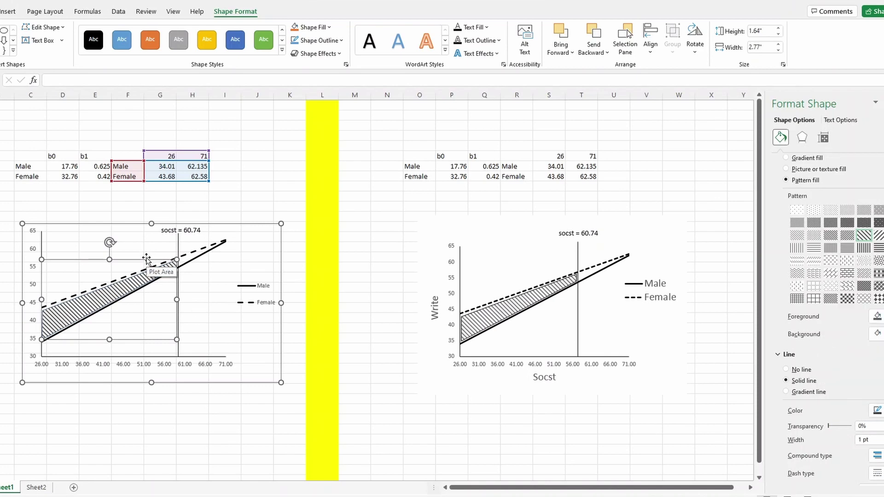
key(Escape)
click(108, 258)
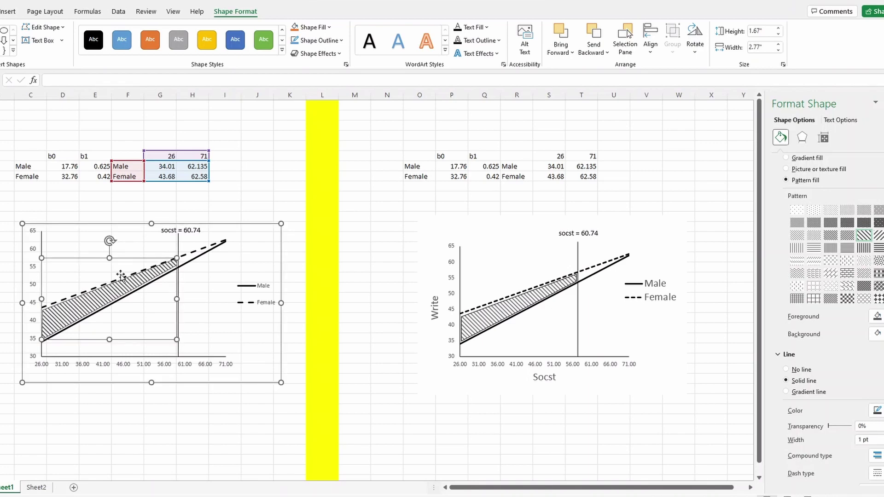
key(Escape)
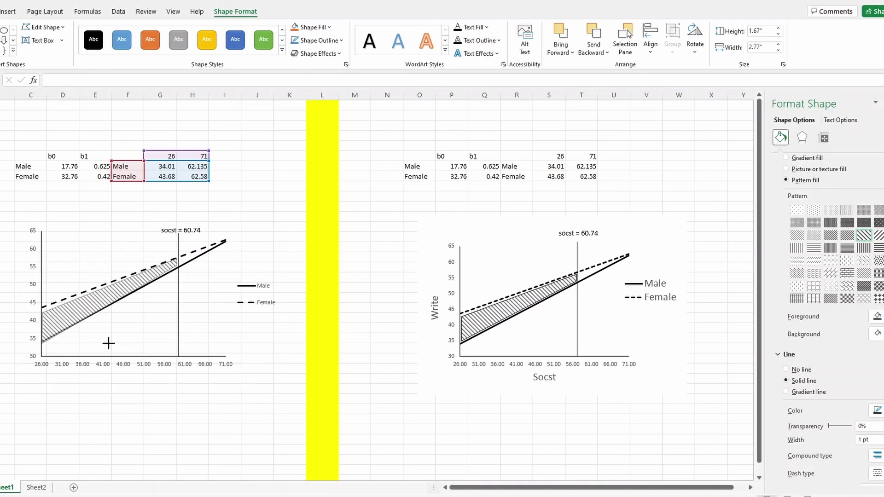
click(105, 340)
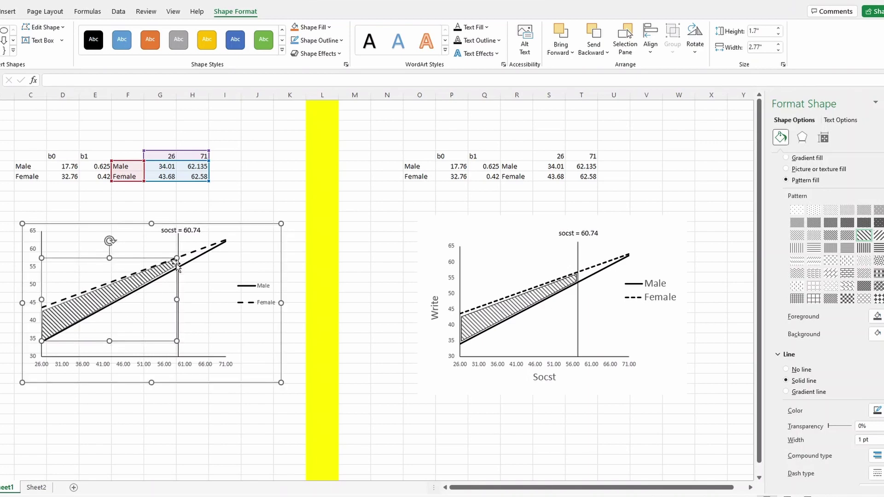
- Set the Male/Female legend to 12-point Times New Roman and shift it slightly up and left
click(249, 290)
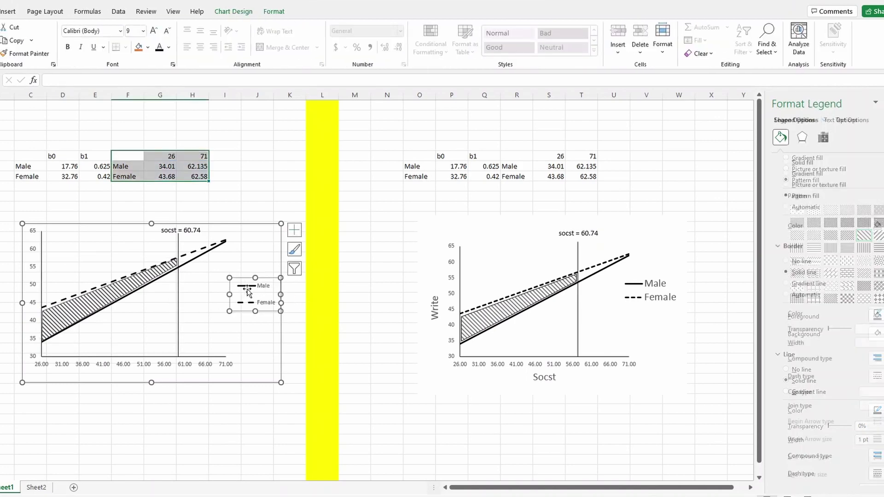
click(137, 31)
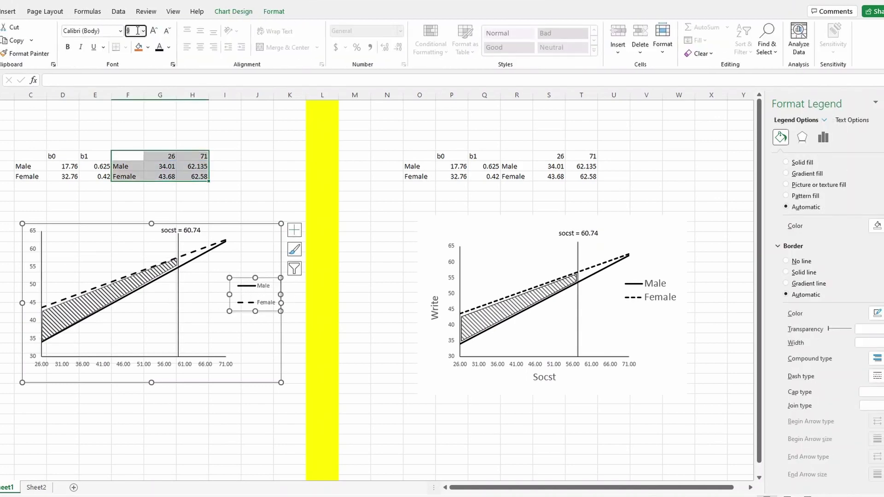
text(12)
key(Return)
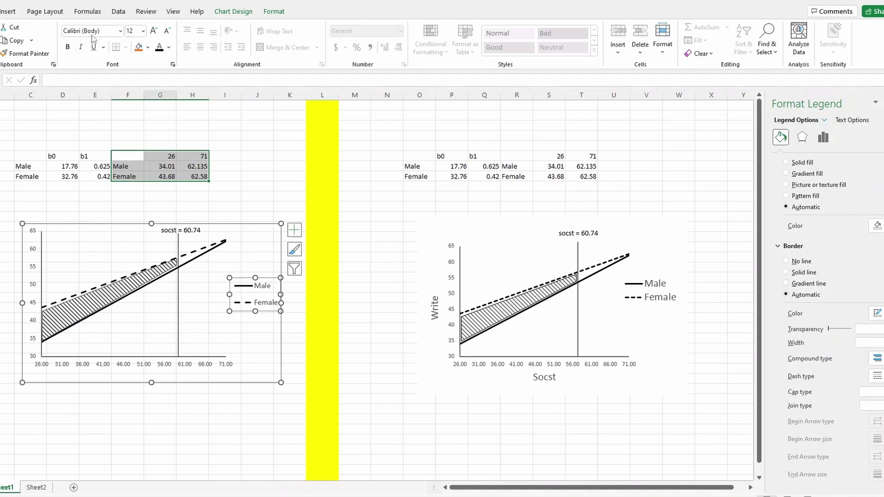
click(105, 30)
text(Times New Roman)
key(Return)
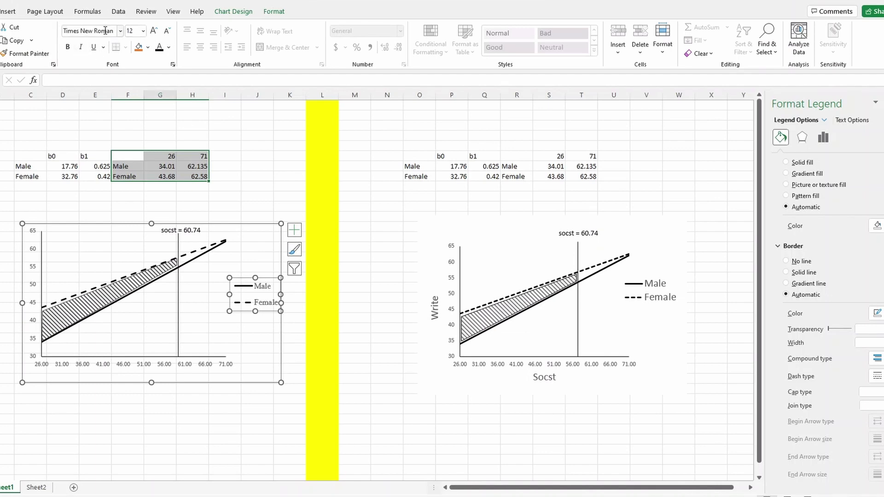
drag(245, 279, 238, 277)
click(175, 370)
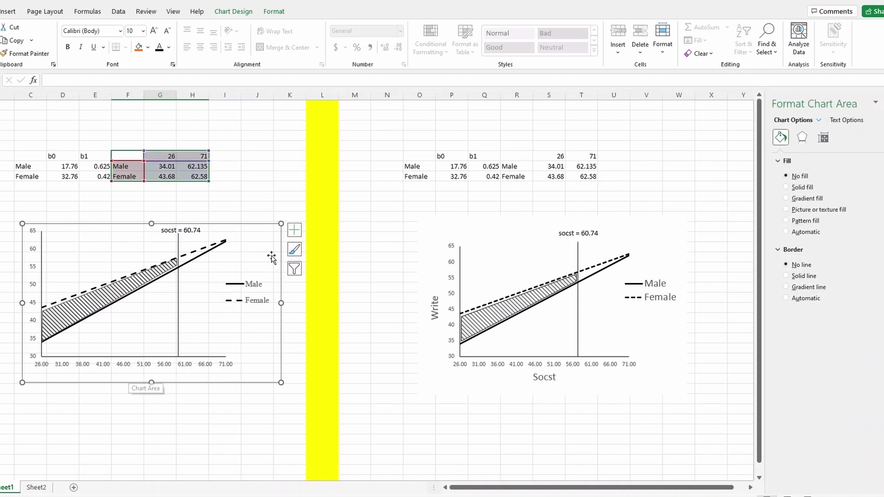
- Add axis titles to the chart and name the horizontal axis title SOCST
click(294, 233)
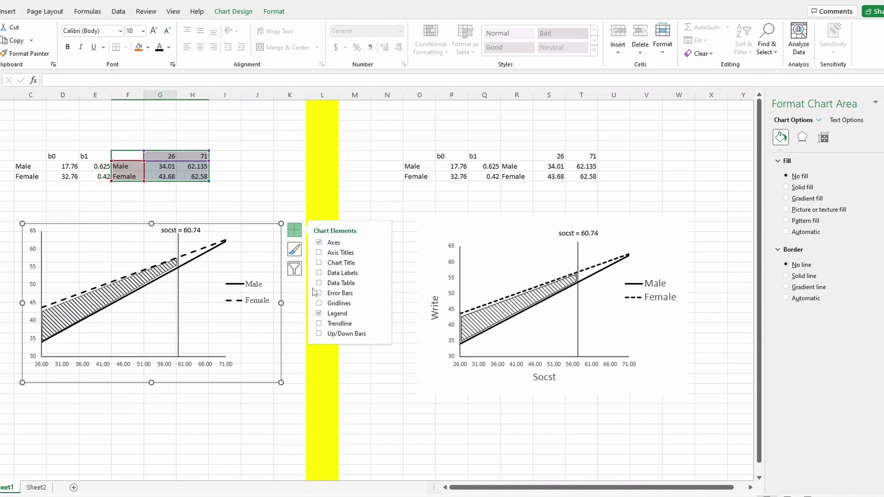
click(319, 252)
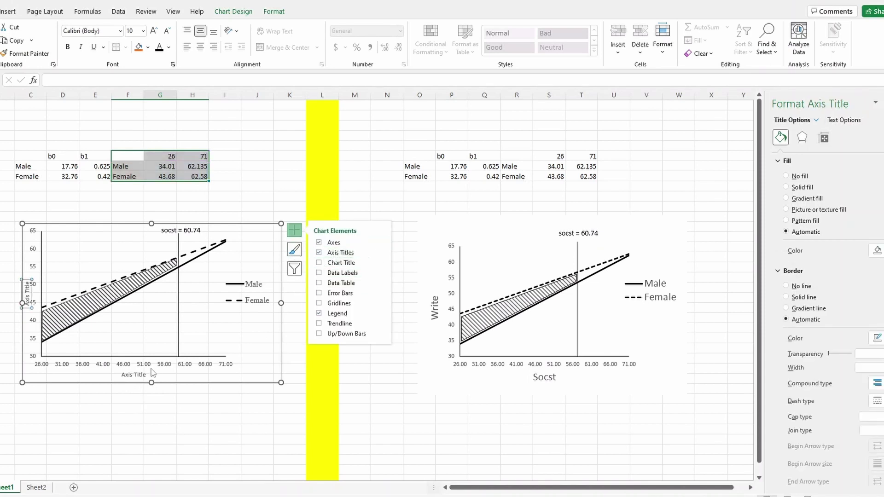
click(135, 374)
drag(124, 374, 161, 375)
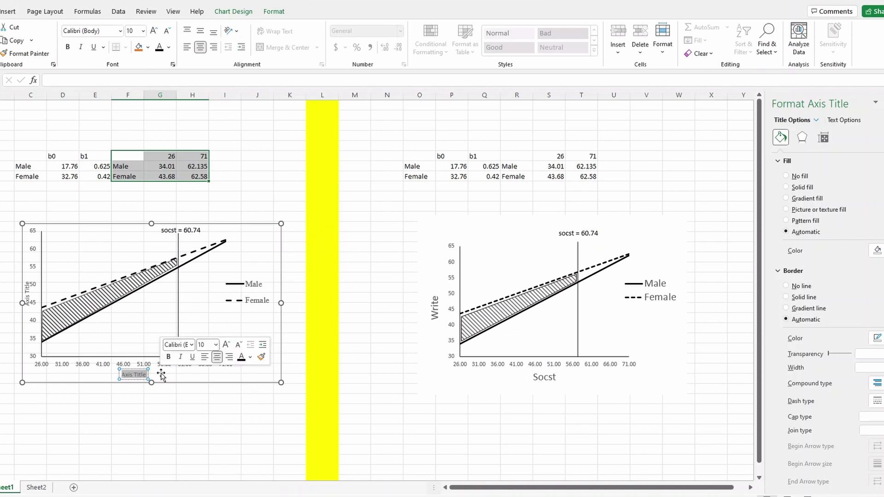
text(S)
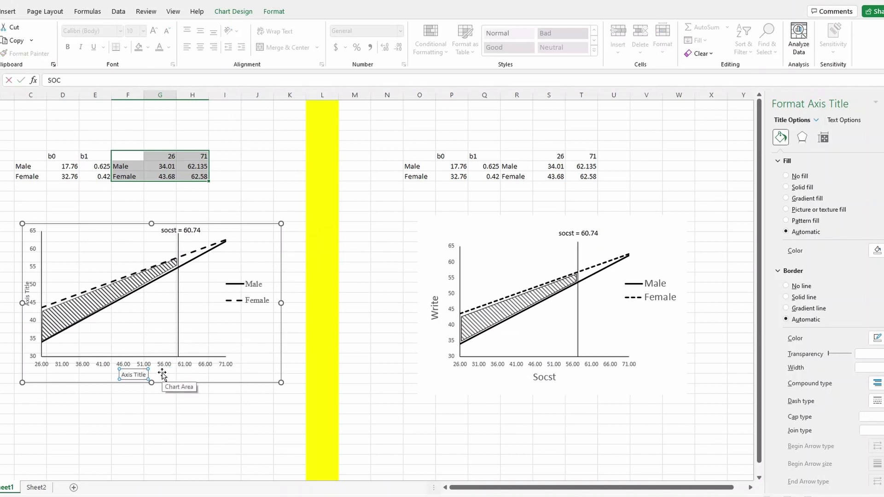
click(127, 375)
drag(125, 375, 153, 374)
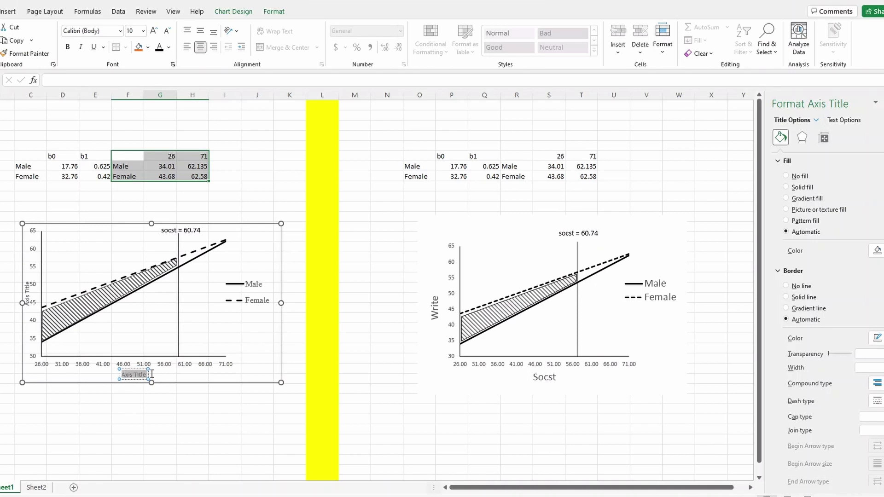
text(SOCST)
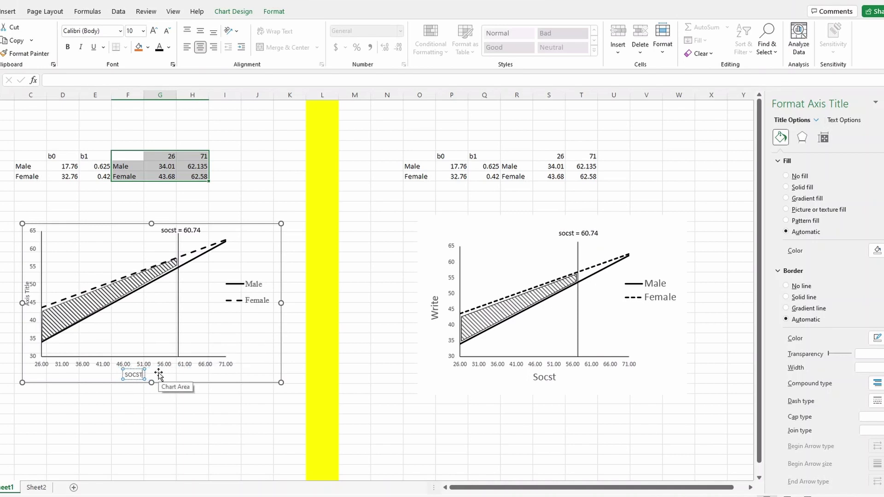
click(144, 372)
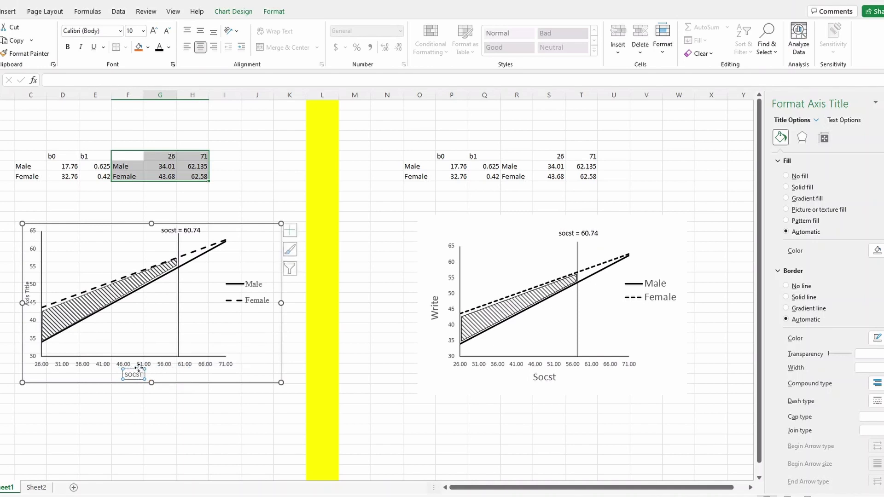
- Format the SOCST title as 12-point Times New Roman
click(131, 30)
text(12)
key(Return)
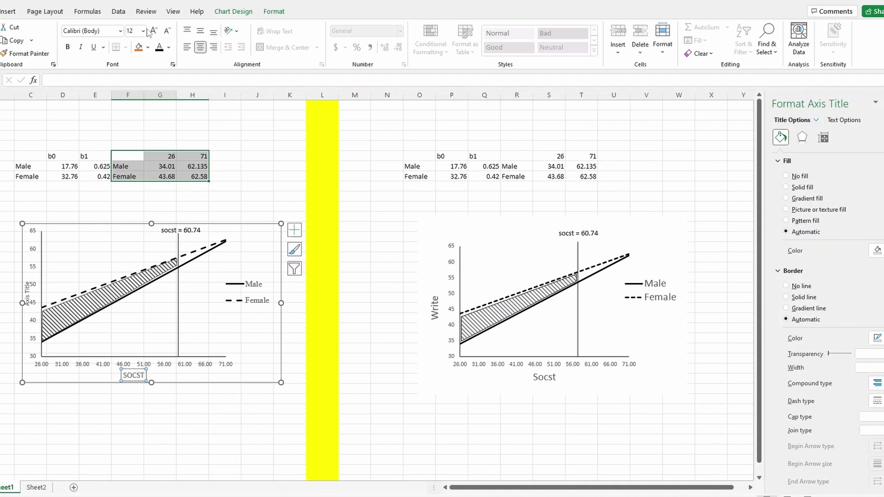
click(106, 31)
text(Times New Roman)
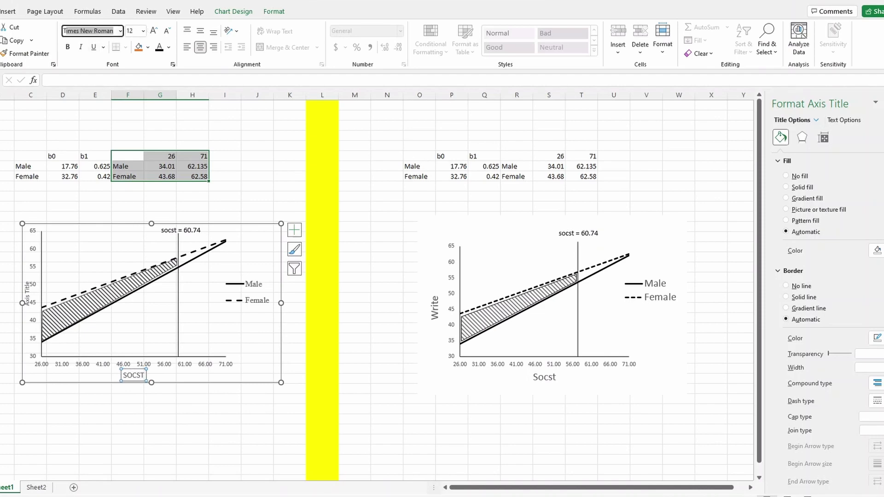
key(Return)
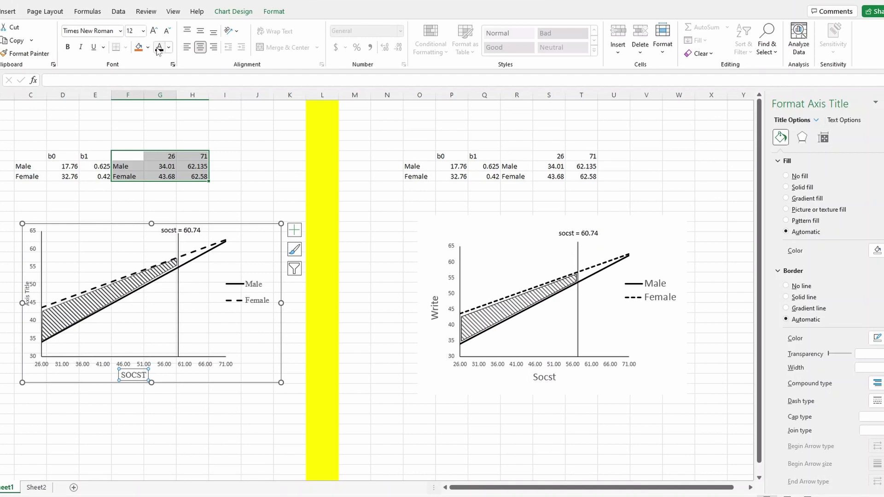
- Title the vertical axis Write in 12-point Times New Roman
click(29, 288)
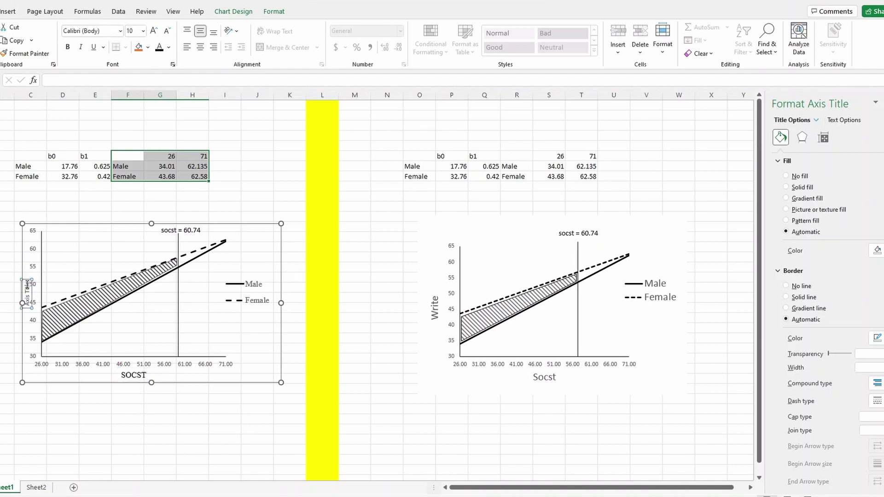
triple_click(29, 287)
text(Write)
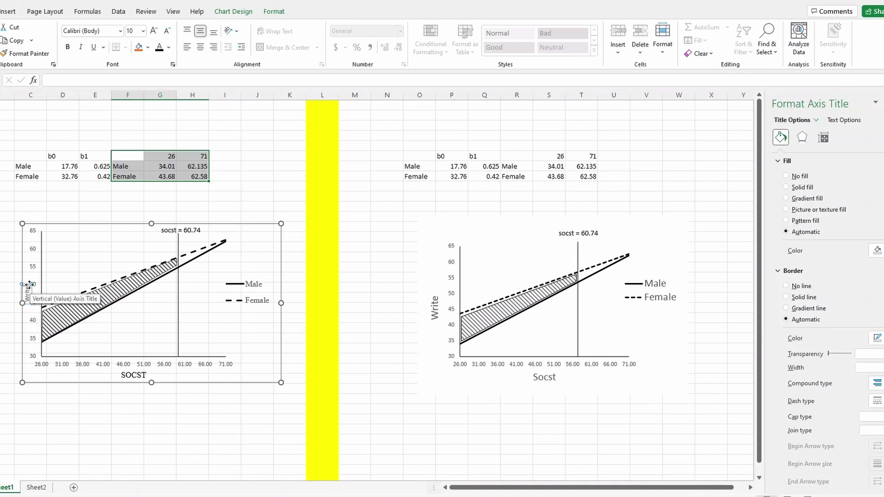
click(27, 294)
click(143, 31)
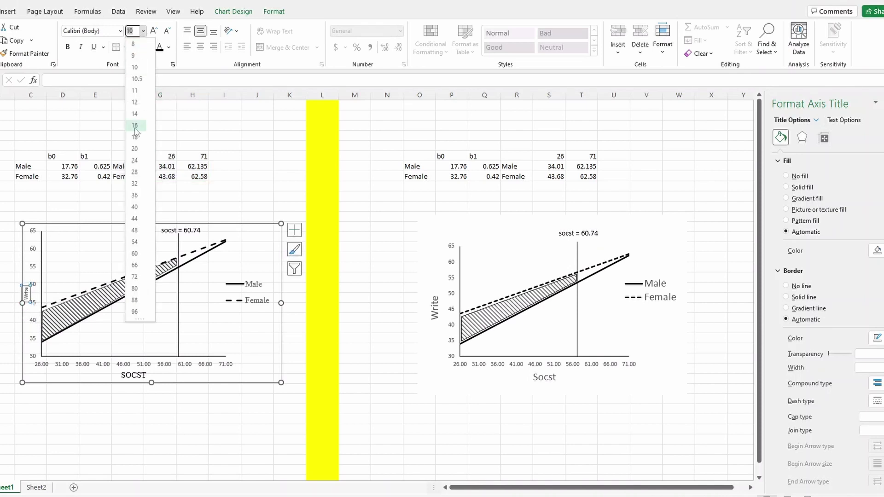
click(134, 102)
click(105, 31)
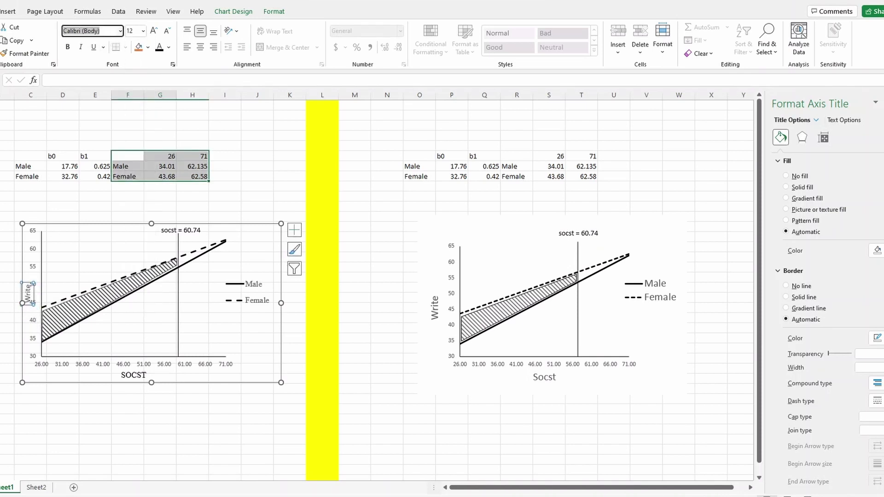
text(Times New Roman)
key(Return)
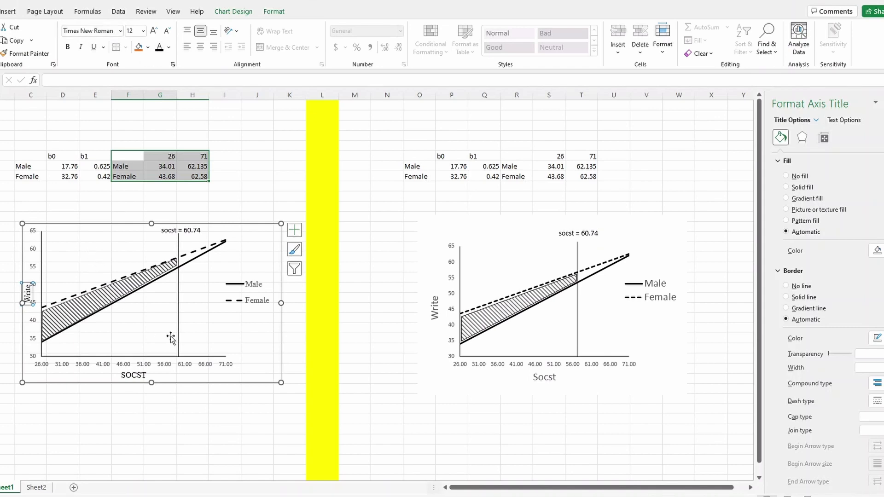
click(288, 348)
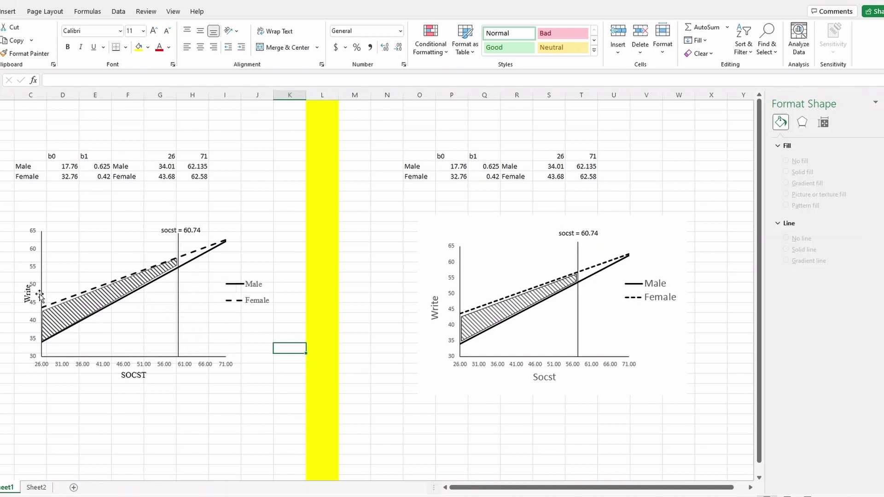
mouse_move(47, 309)
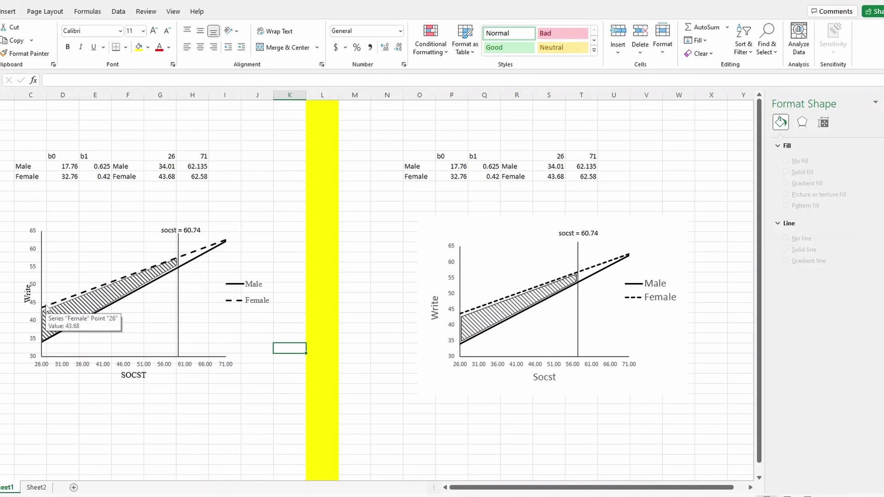